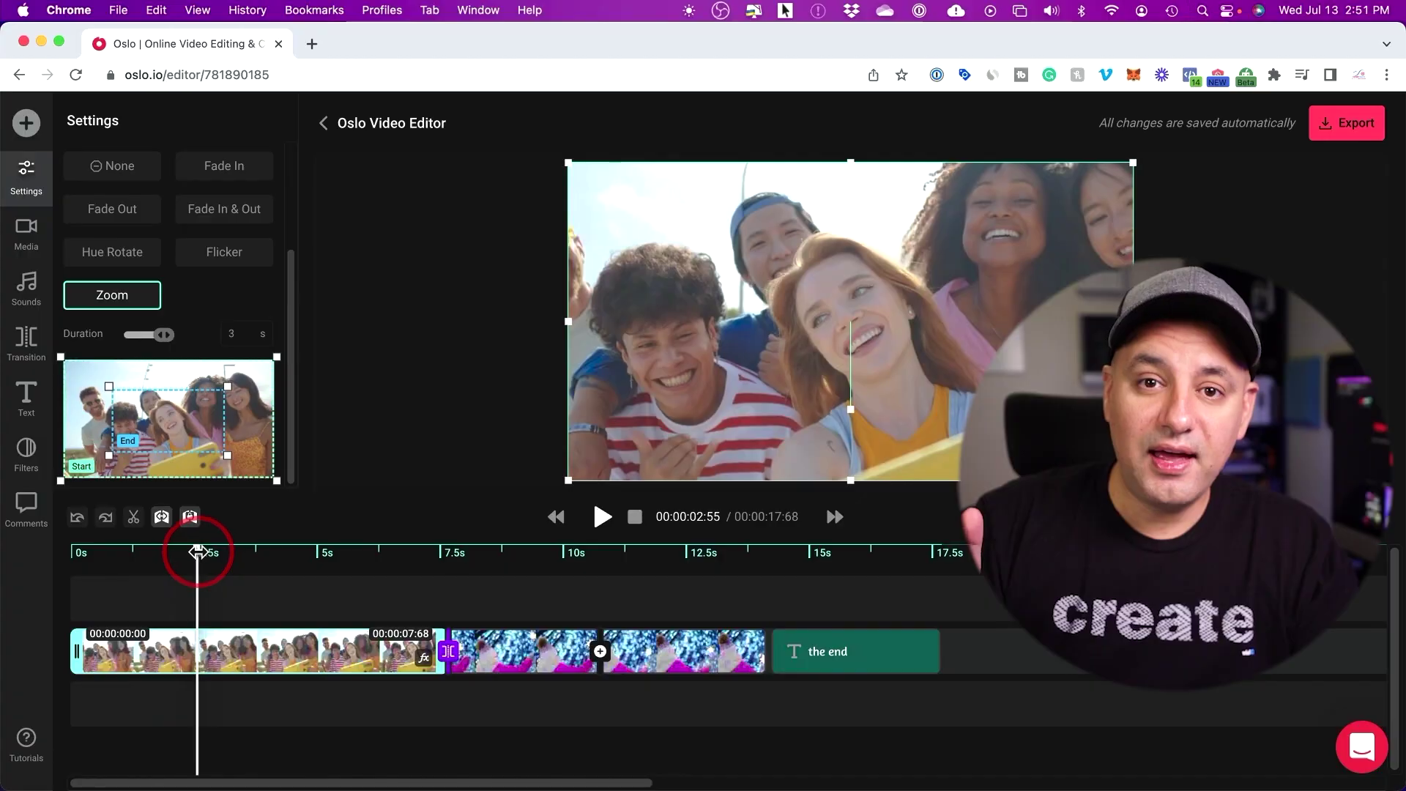
Play back the previous edit briefly, then start a new video project.
{"action": "key", "text": "space"}
{"action": "left_click_drag", "start_coordinate": [228, 455], "coordinate": [194, 421]}
{"action": "left_click", "coordinate": [251, 574]}
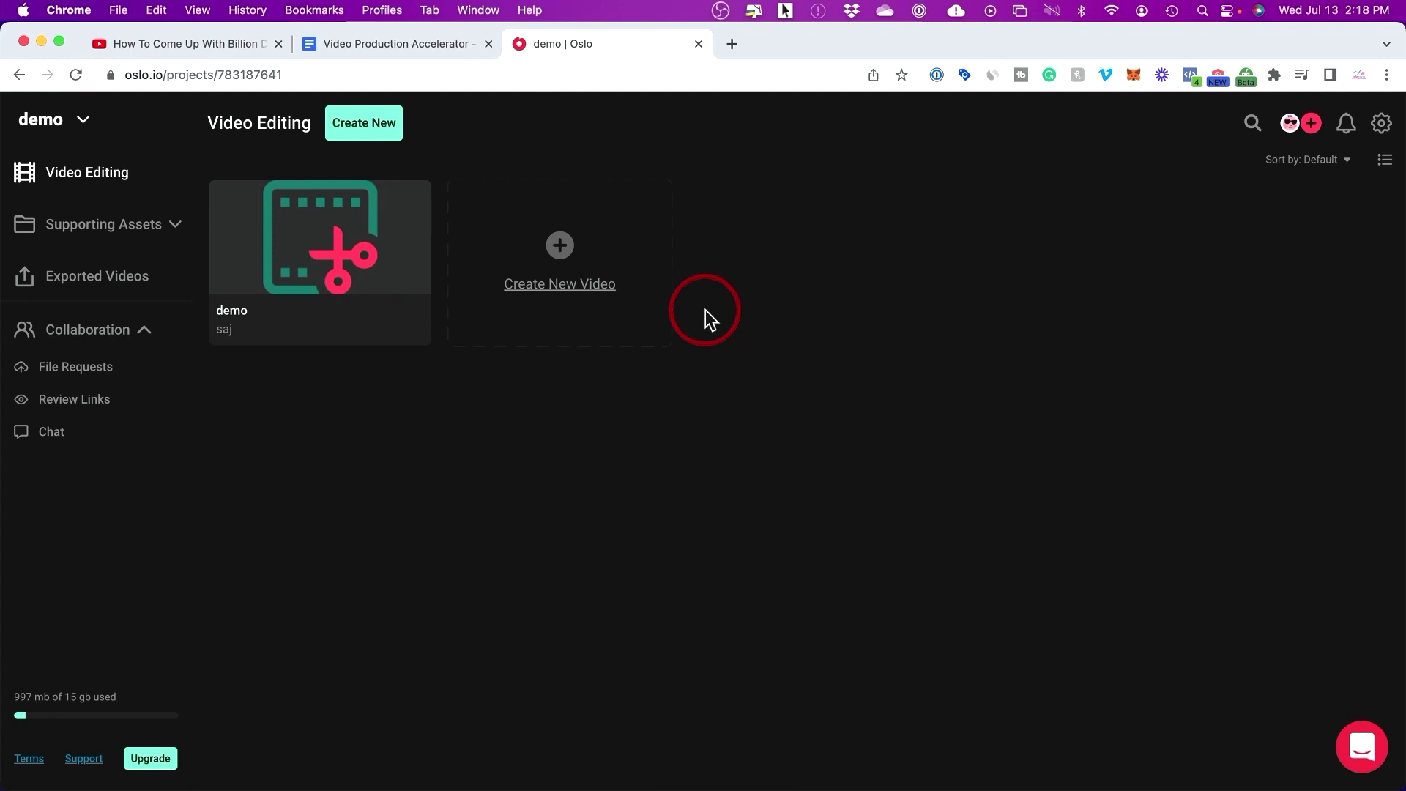
{"action": "left_click", "coordinate": [530, 286]}
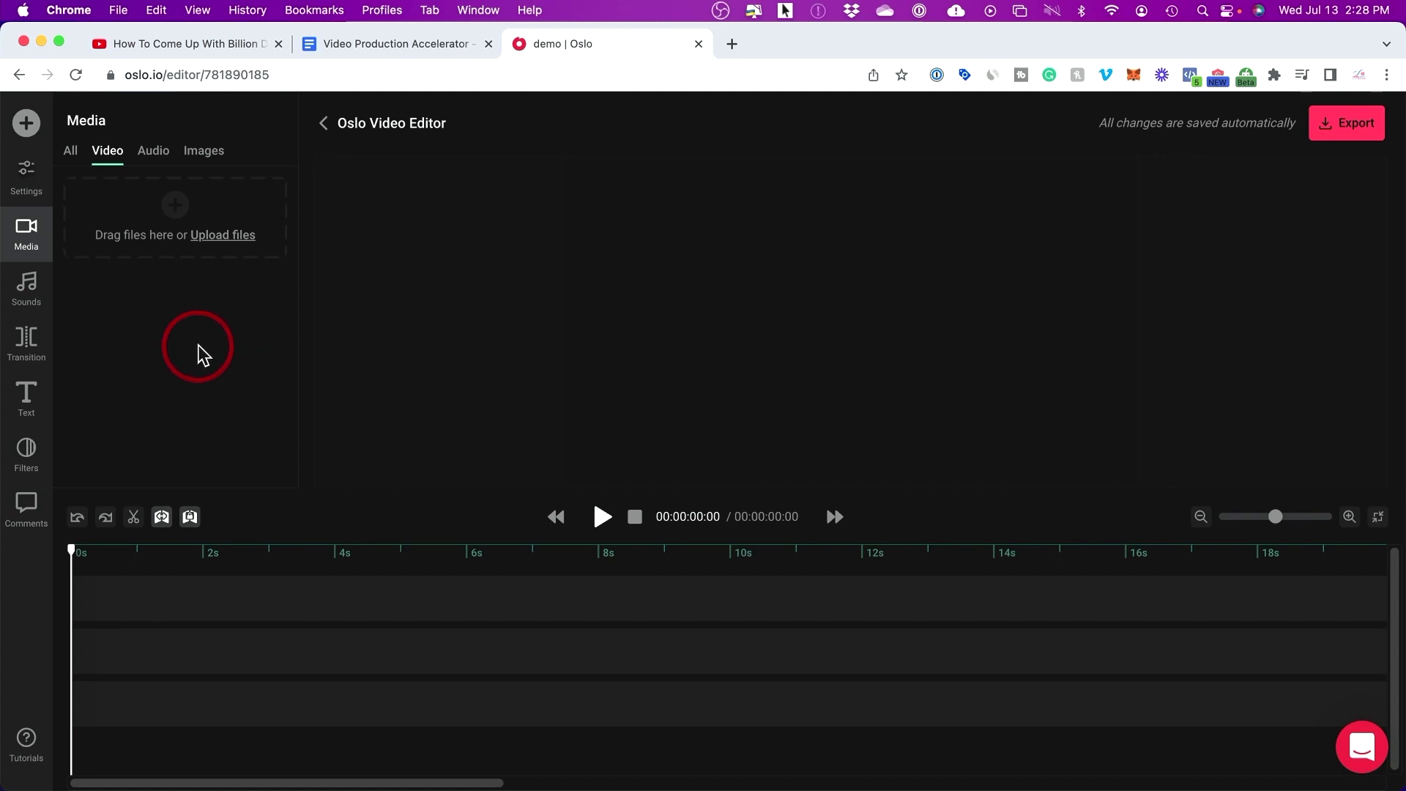
Upload the three Stock Video clips, including group-of-friends and guests-bring-sparklers, into the media library.
{"action": "left_click", "coordinate": [215, 238]}
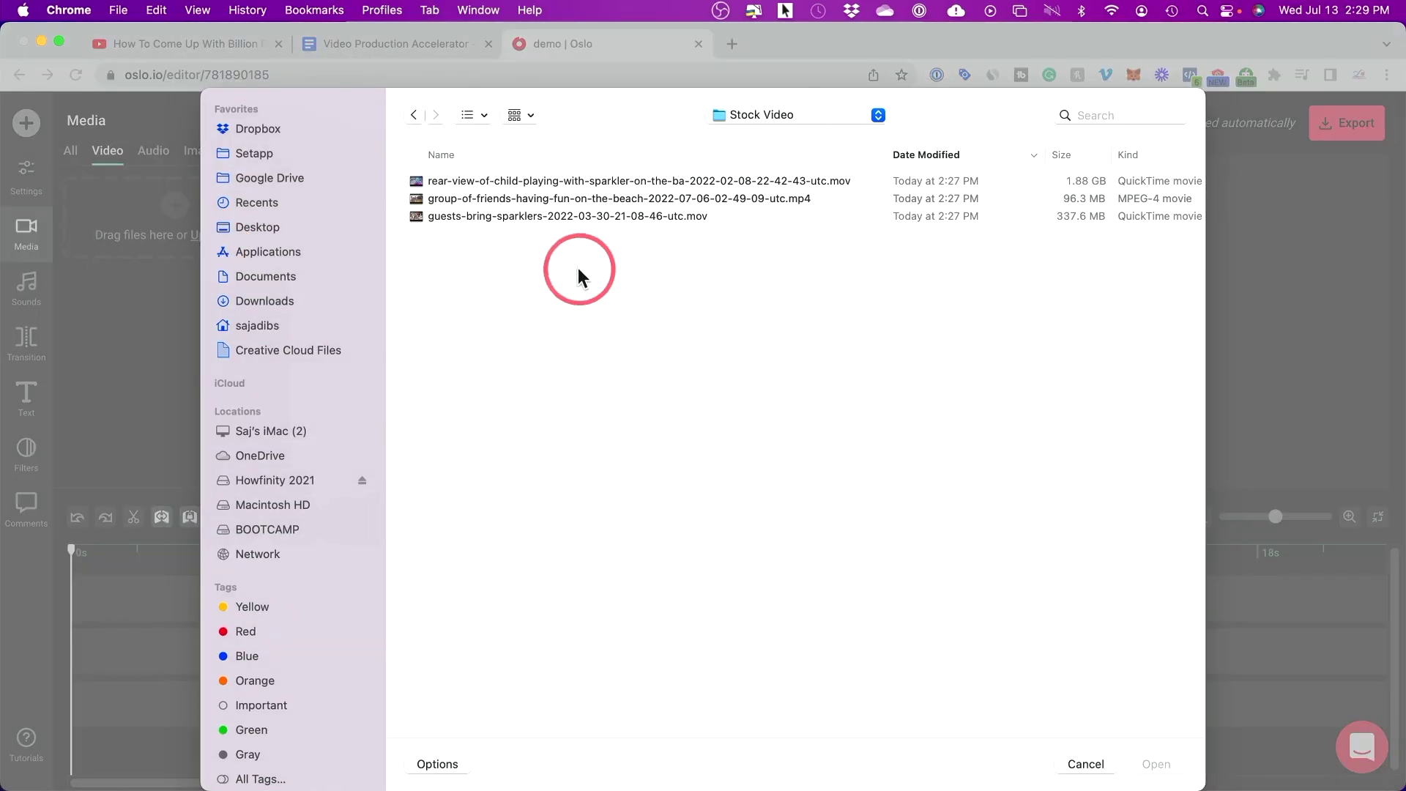
{"action": "left_click", "coordinate": [517, 183]}
{"action": "key", "text": "super+a"}
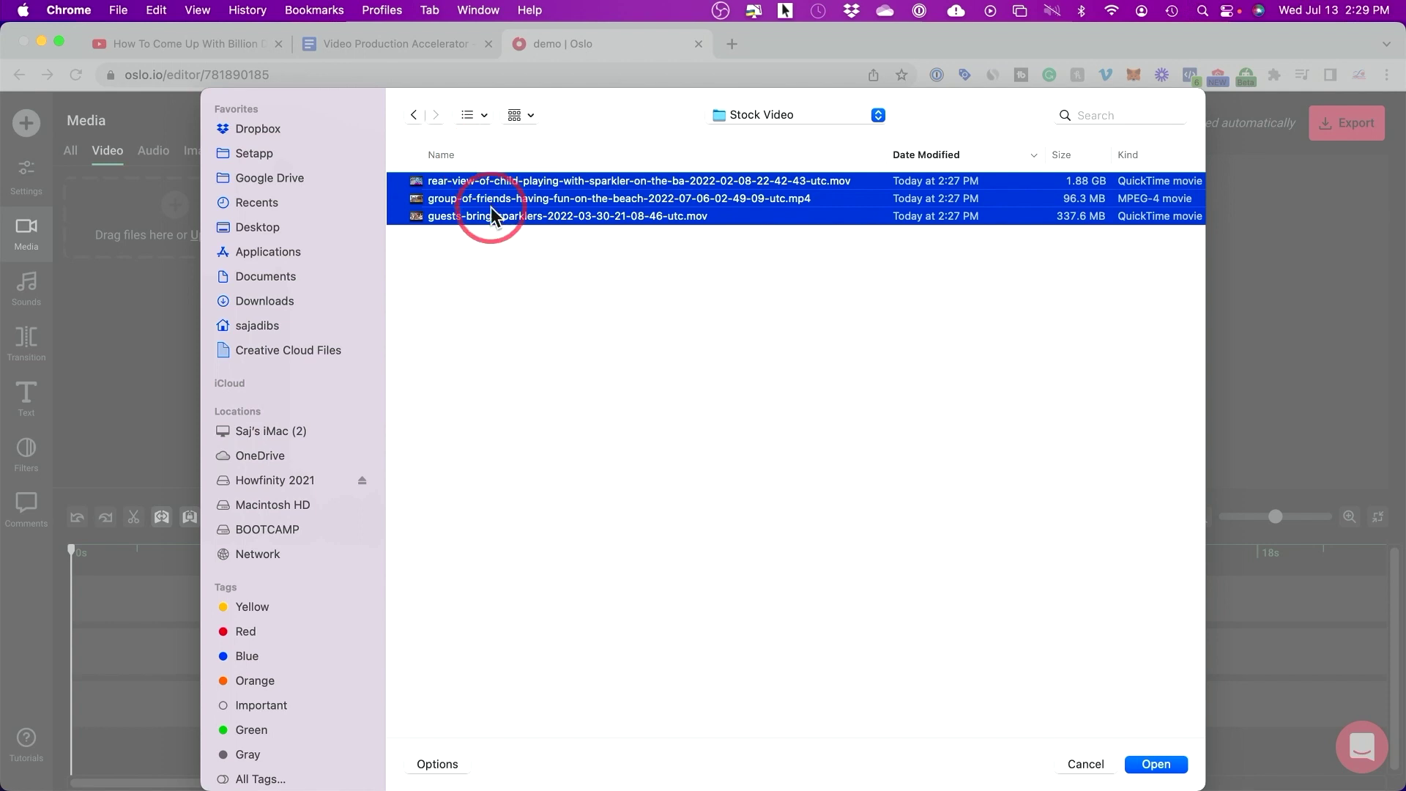
{"action": "left_click", "coordinate": [1156, 763]}
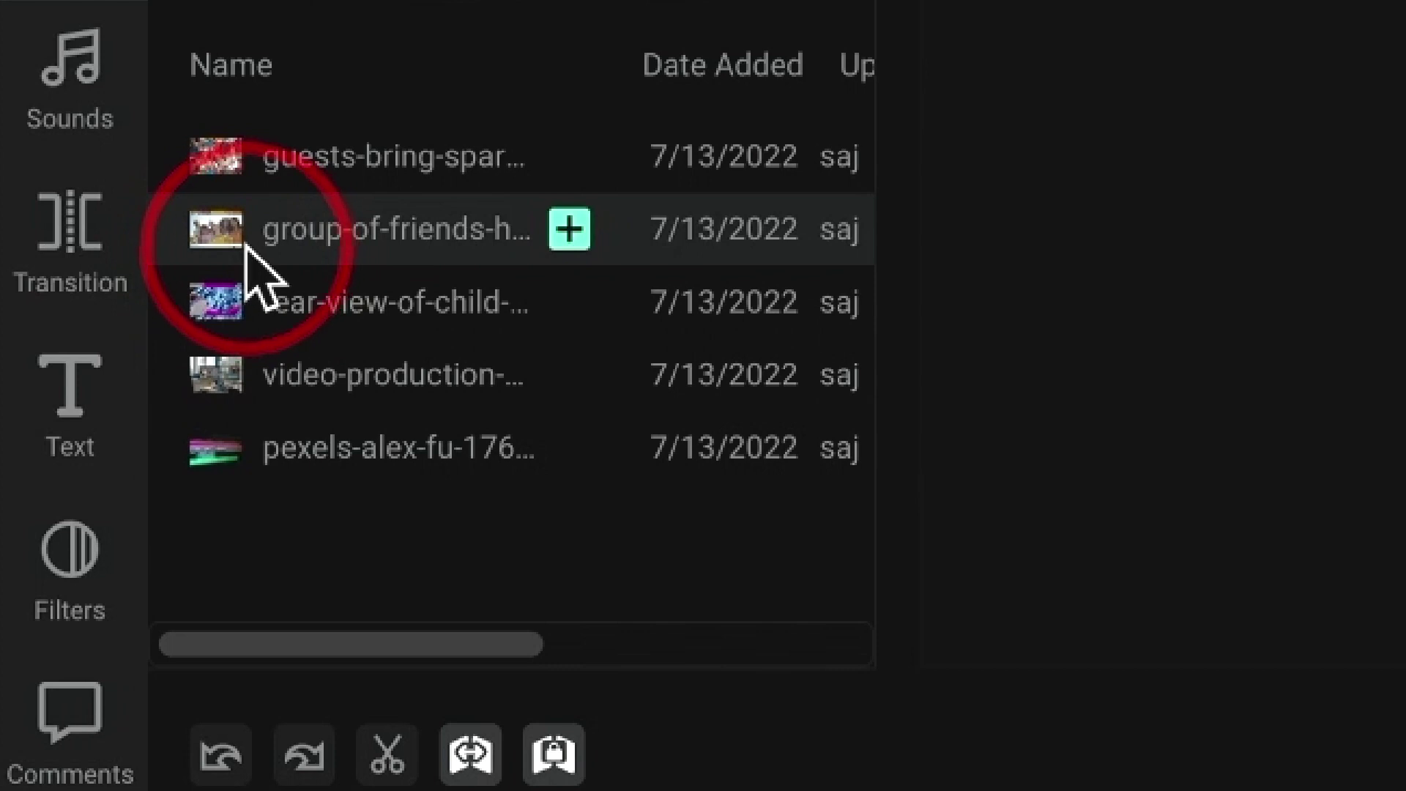
Place the group-of-friends beach clip on the timeline as the first 7.68-second clip.
{"action": "left_click_drag", "start_coordinate": [502, 235], "coordinate": [859, 790]}
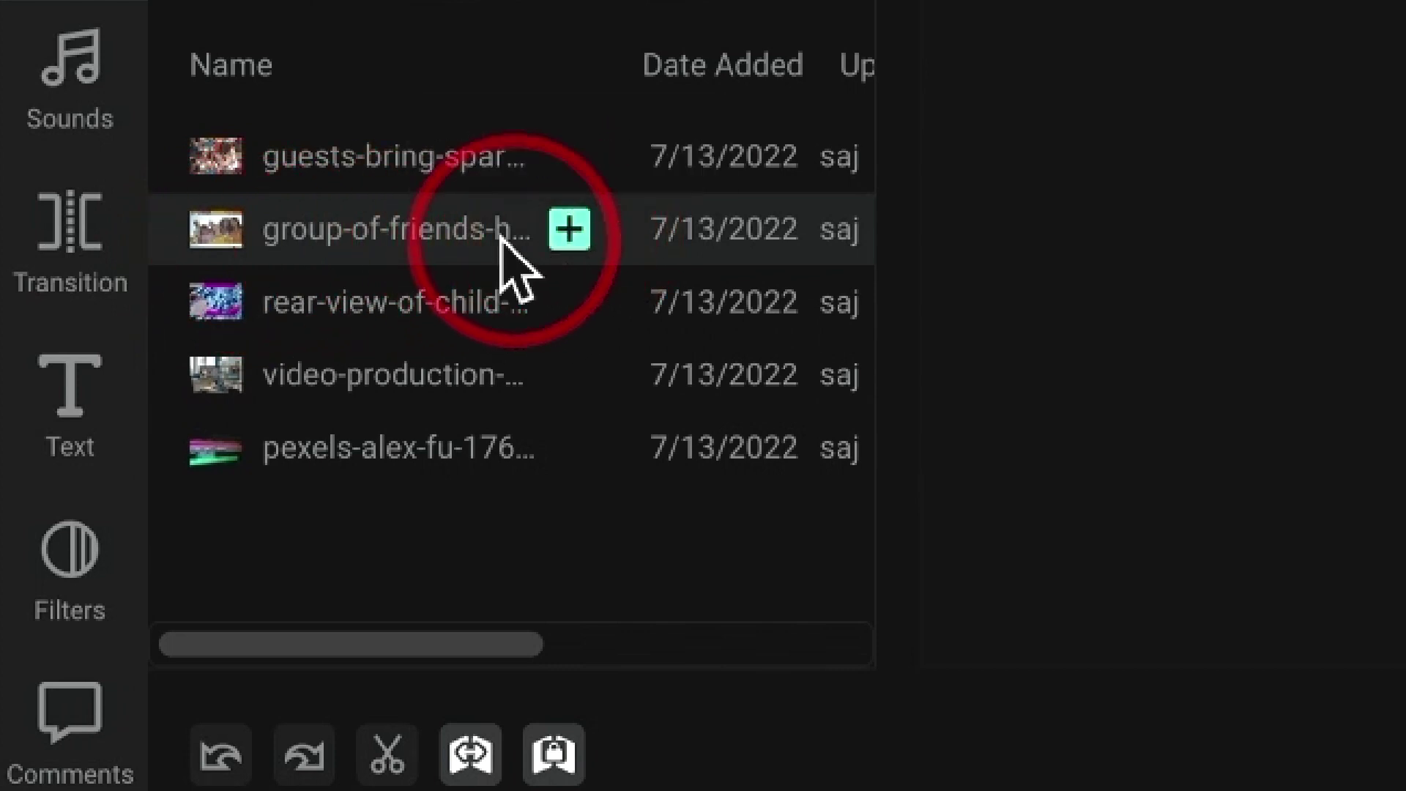
{"action": "left_click_drag", "start_coordinate": [294, 561], "coordinate": [428, 749]}
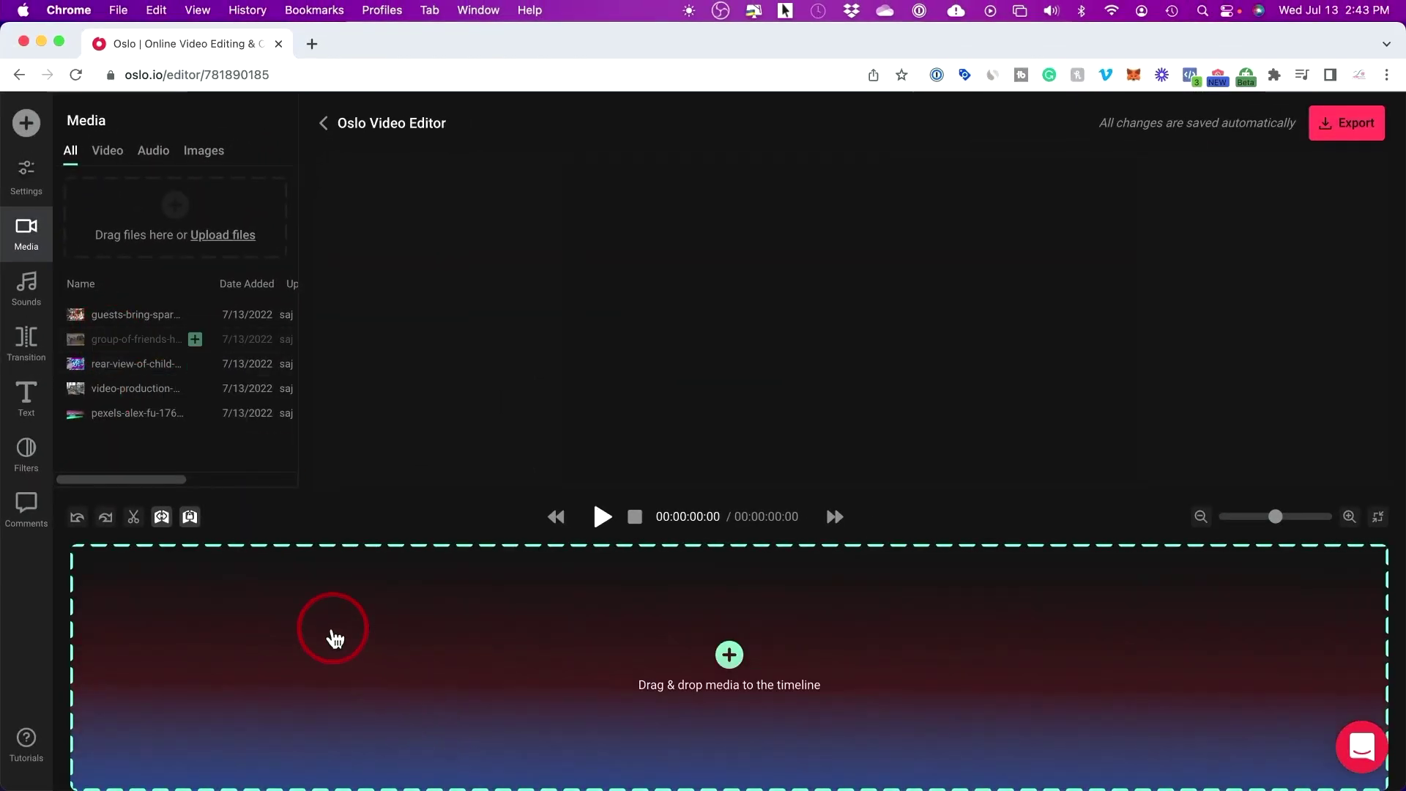
{"action": "left_click_drag", "start_coordinate": [398, 654], "coordinate": [397, 652]}
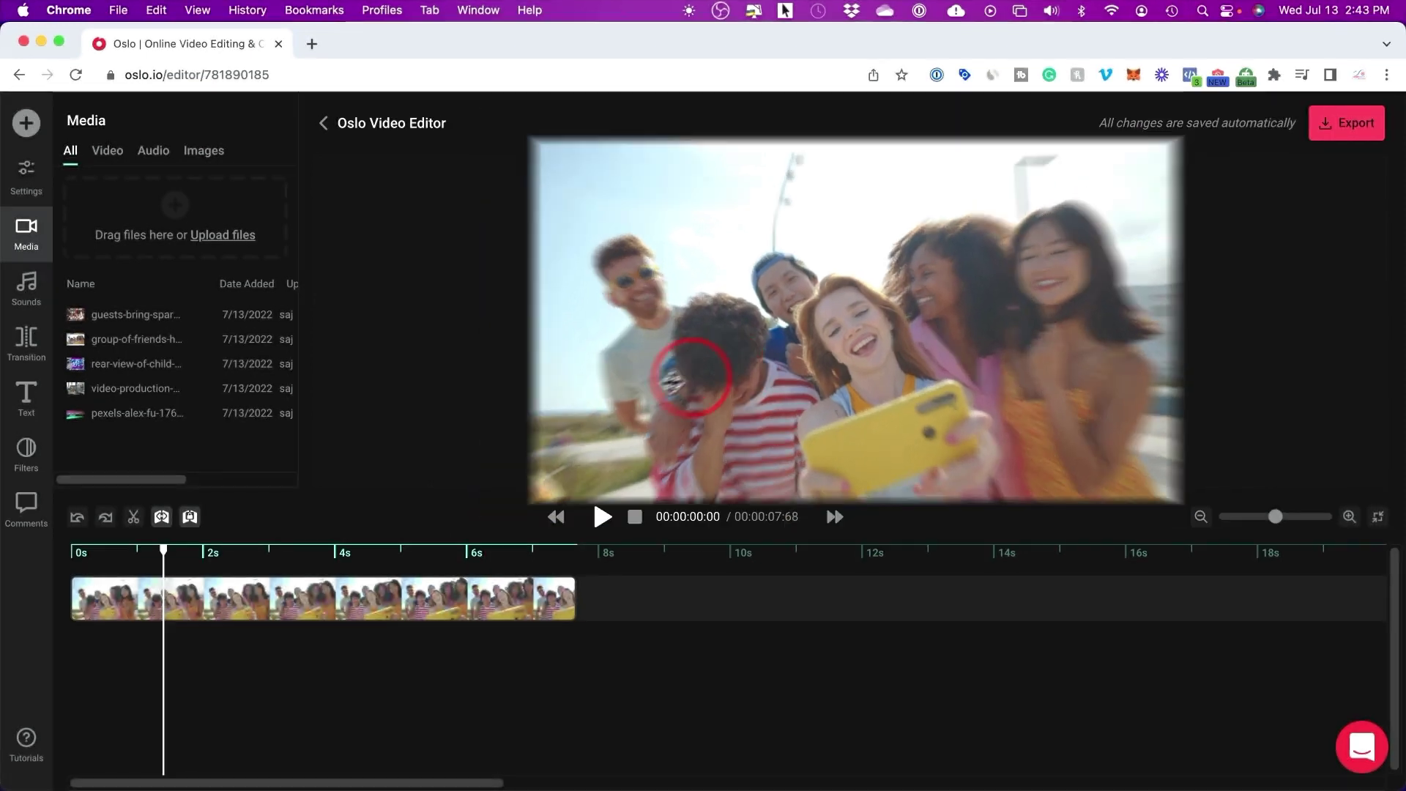
Scrub and play the beach clip, pausing near 4.3 s, then jump to its end.
{"action": "left_click", "coordinate": [161, 563]}
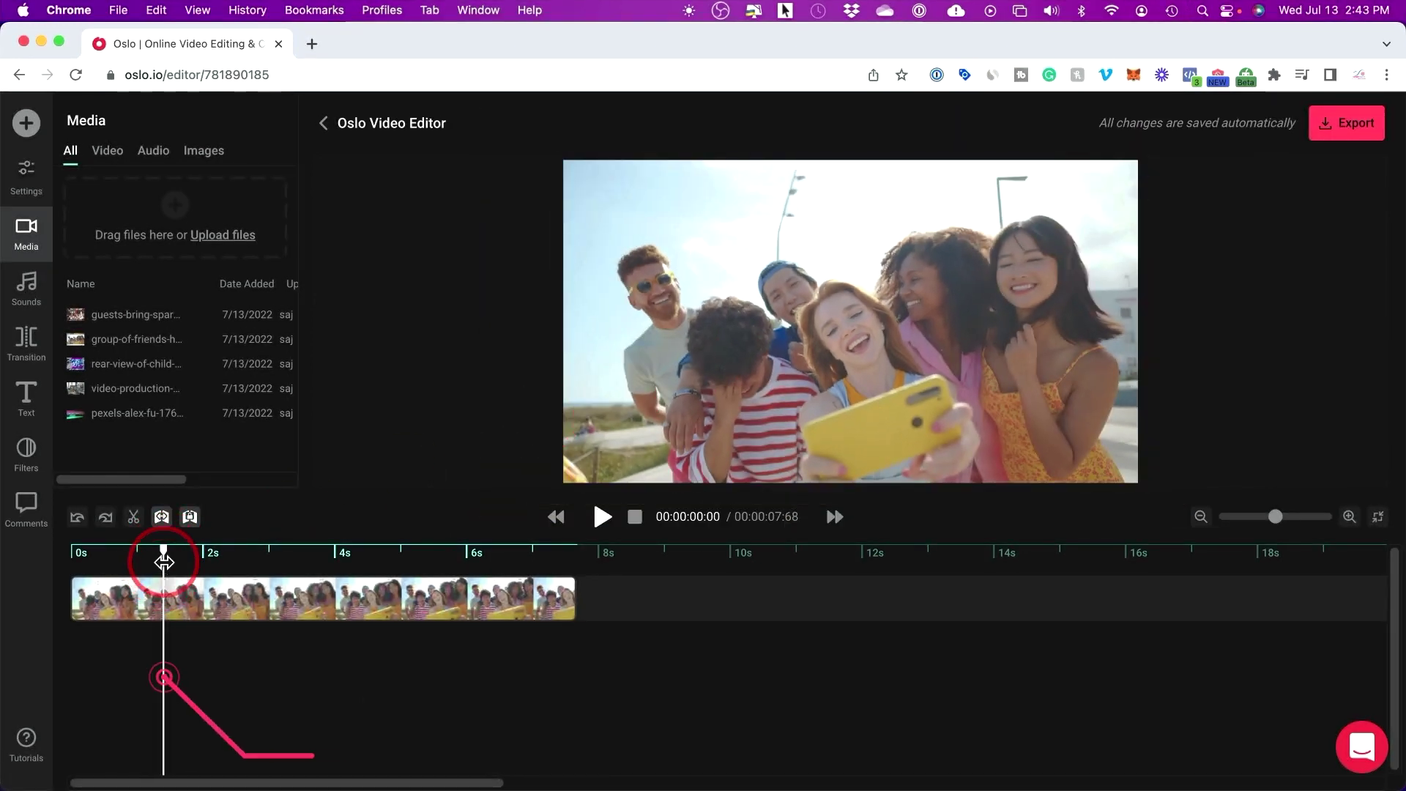
{"action": "left_click_drag", "start_coordinate": [162, 550], "coordinate": [289, 551]}
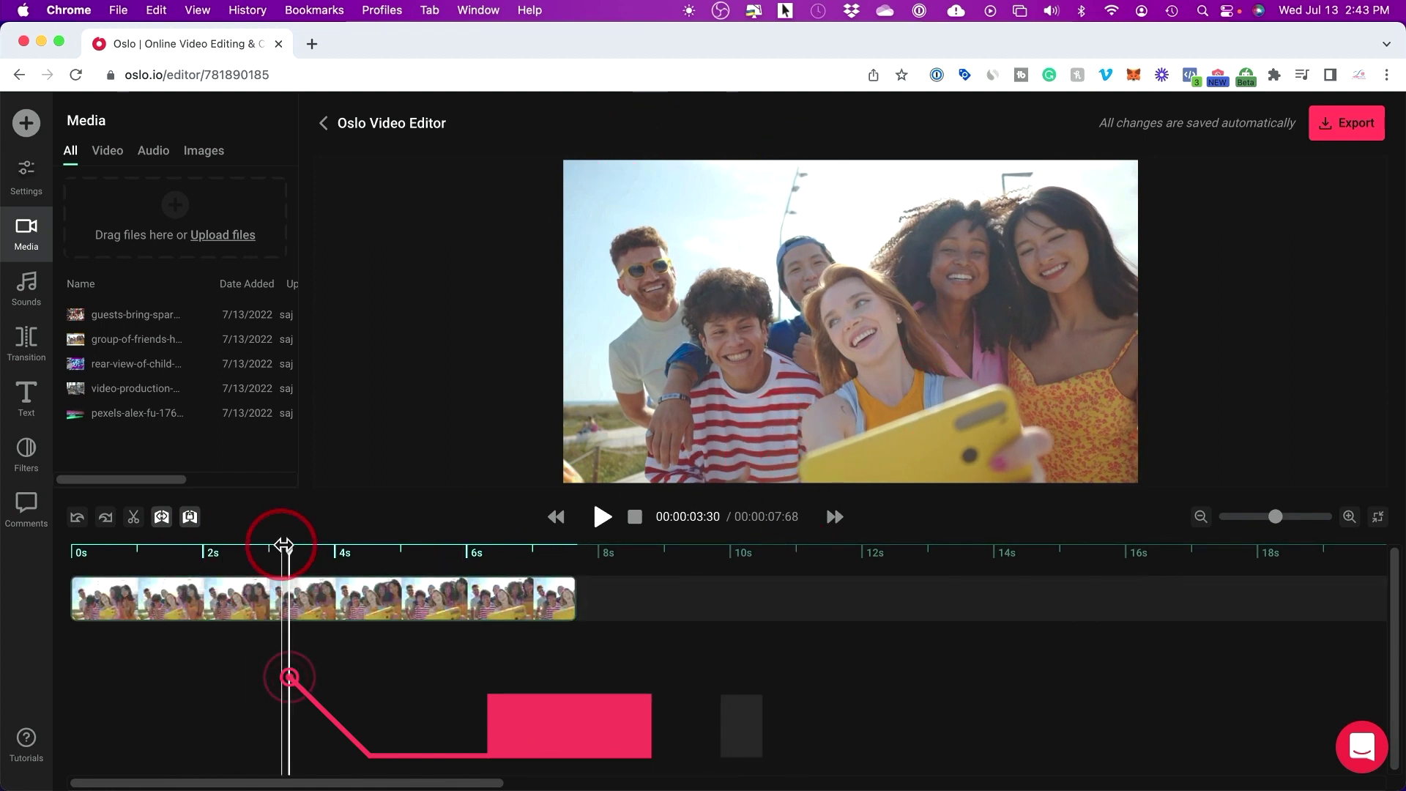
{"action": "left_click_drag", "start_coordinate": [287, 548], "coordinate": [60, 565]}
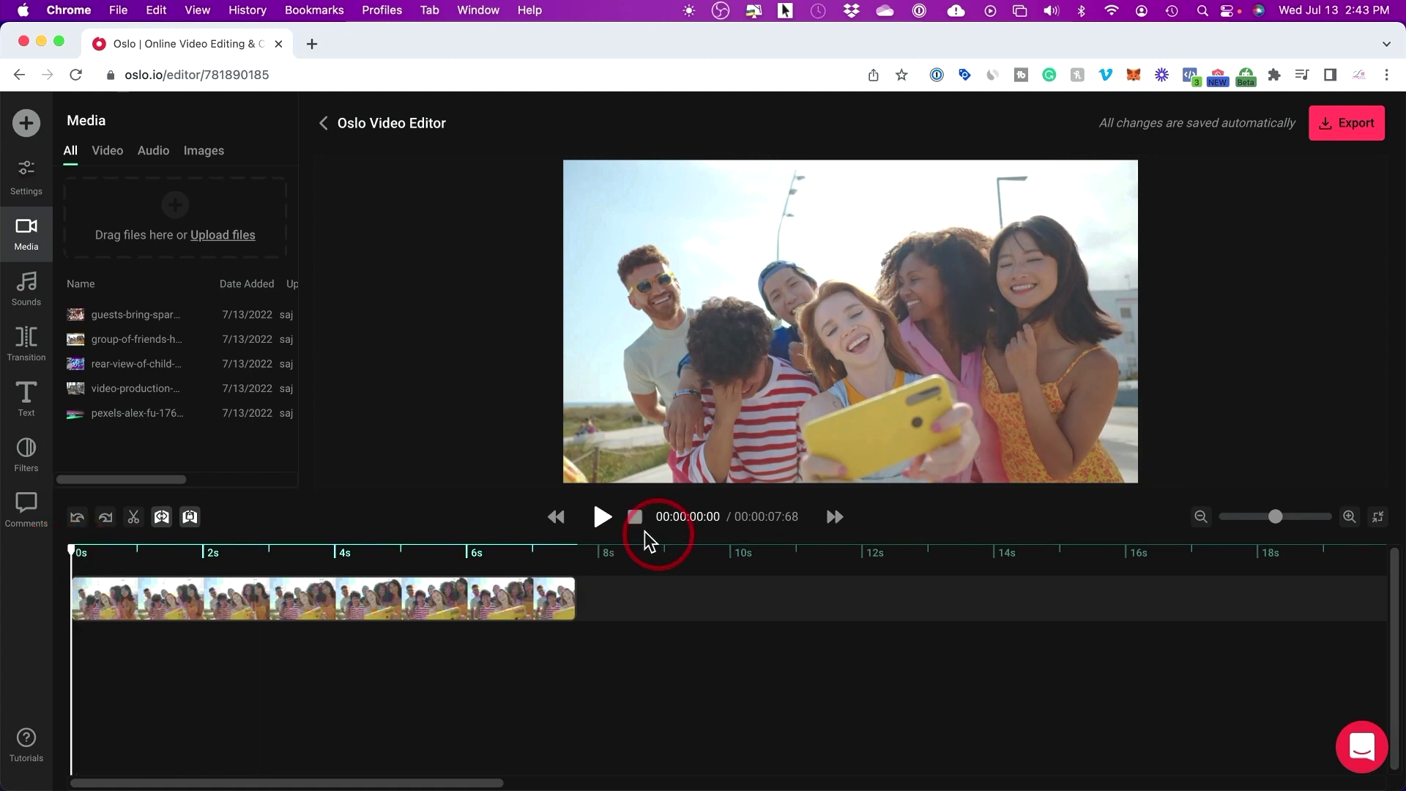
{"action": "left_click", "coordinate": [602, 519]}
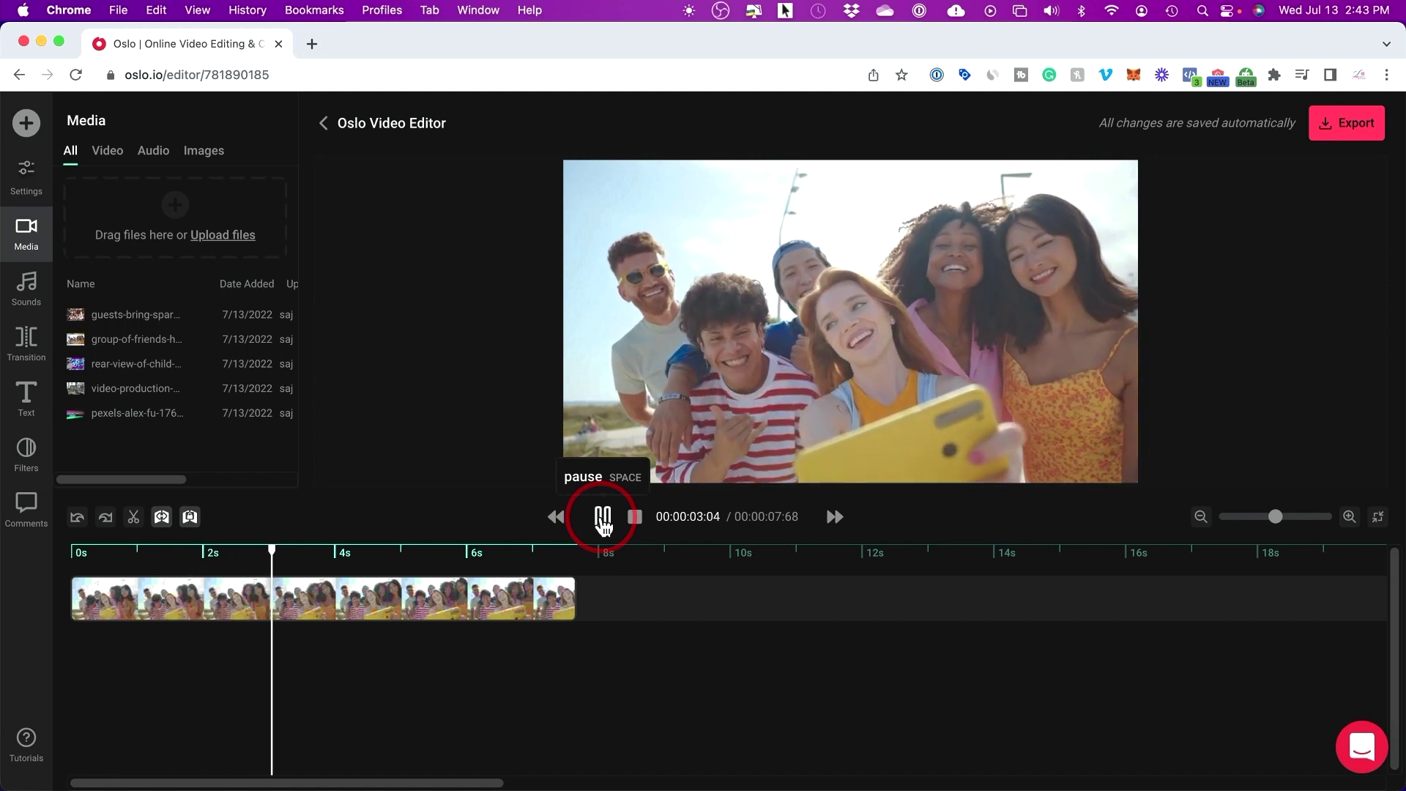
{"action": "left_click", "coordinate": [602, 518]}
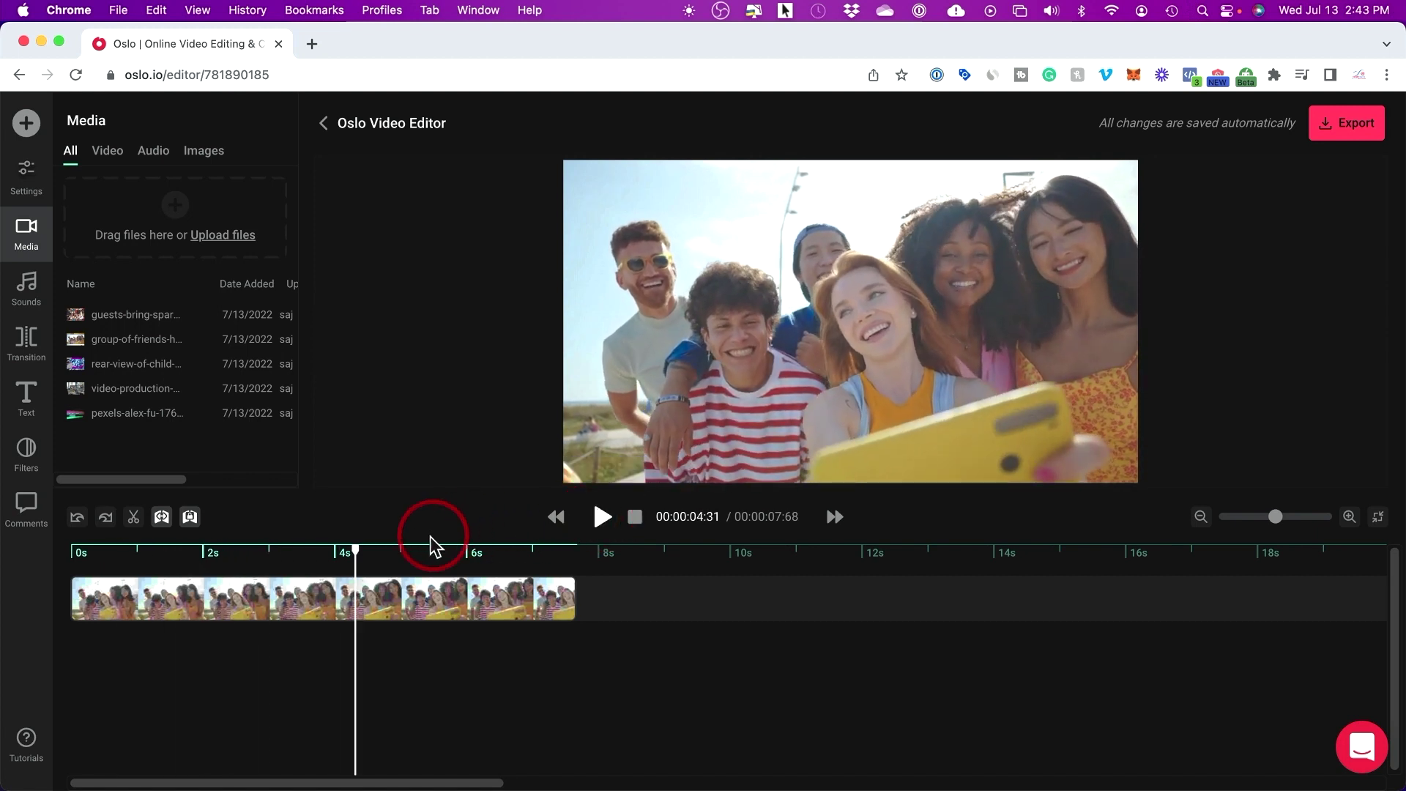
{"action": "left_click_drag", "start_coordinate": [356, 550], "coordinate": [584, 554]}
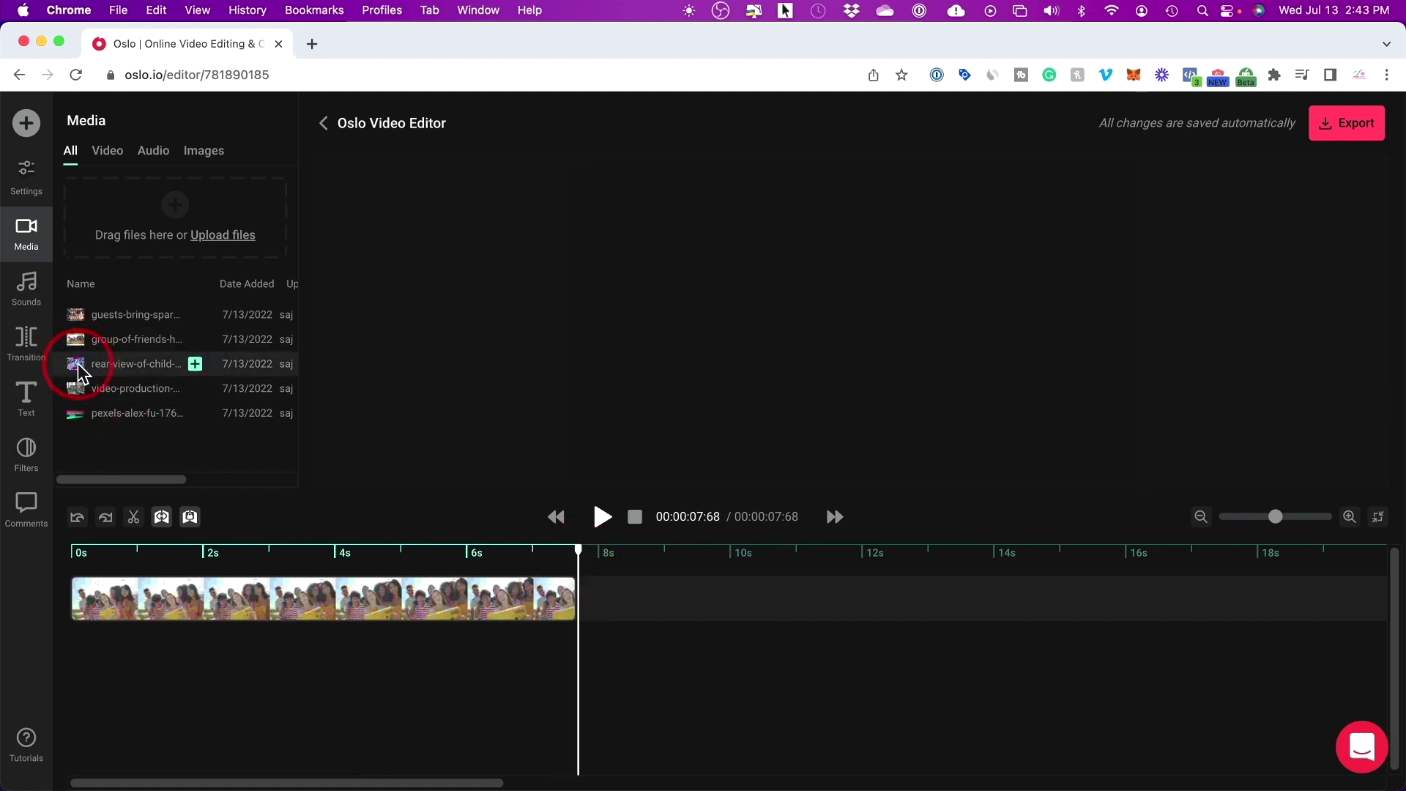
Add the rear-view-of-child sparkler clip directly after the beach clip.
{"action": "left_click_drag", "start_coordinate": [79, 372], "coordinate": [602, 602]}
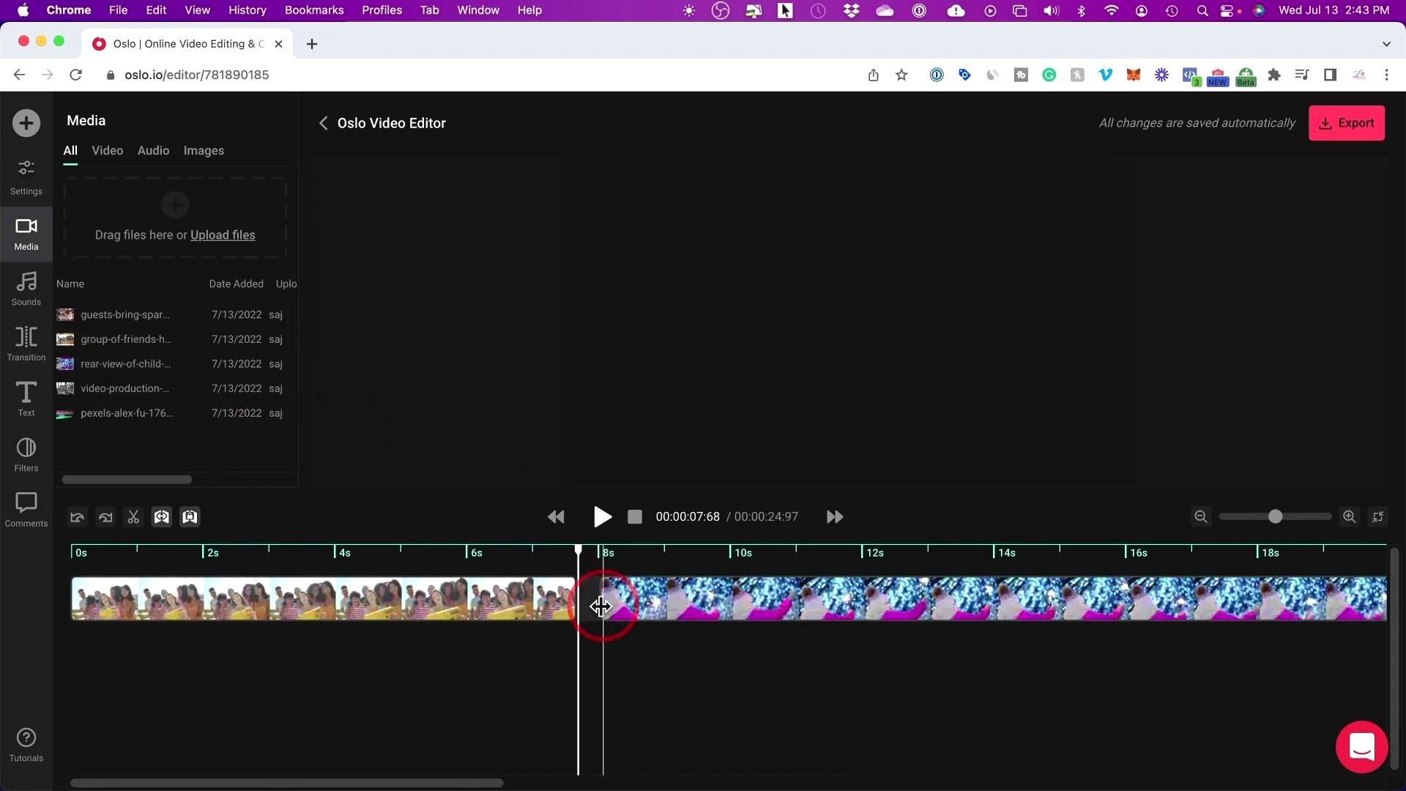
{"action": "left_click", "coordinate": [727, 606]}
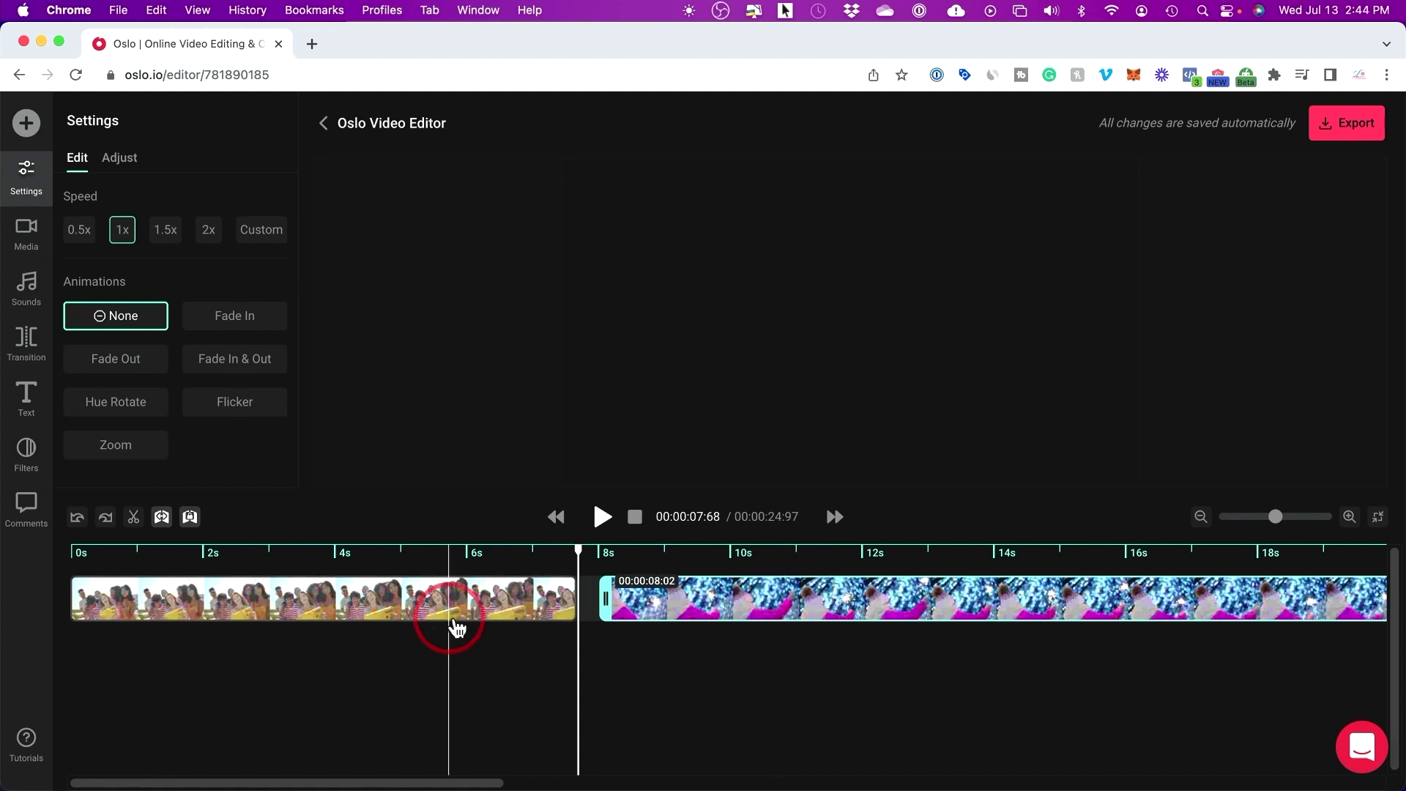
{"action": "left_click_drag", "start_coordinate": [570, 600], "coordinate": [797, 599]}
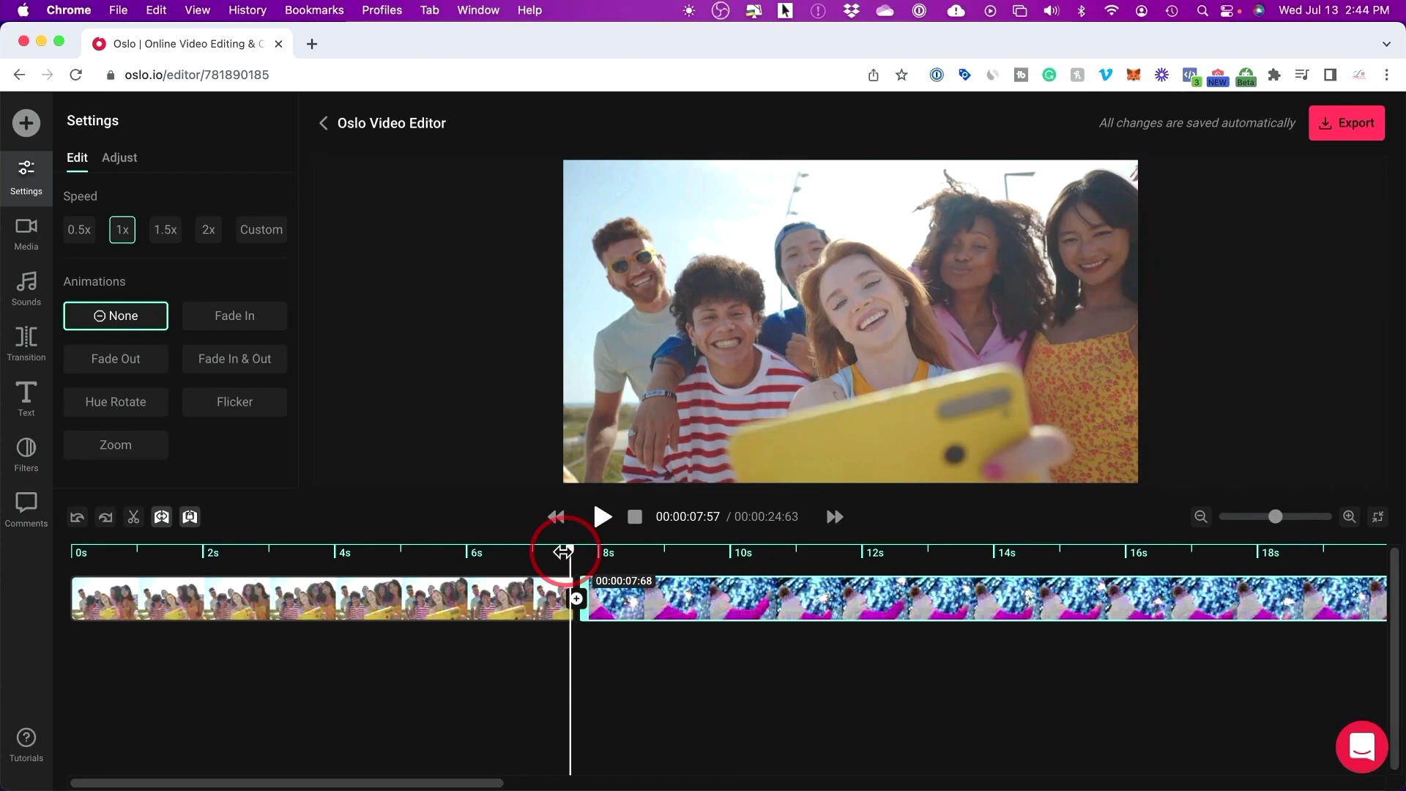
Preview the cut from about 5.9 to 9.9 s, then trim the sparkler clip's beginning.
{"action": "left_click_drag", "start_coordinate": [613, 415], "coordinate": [437, 418]}
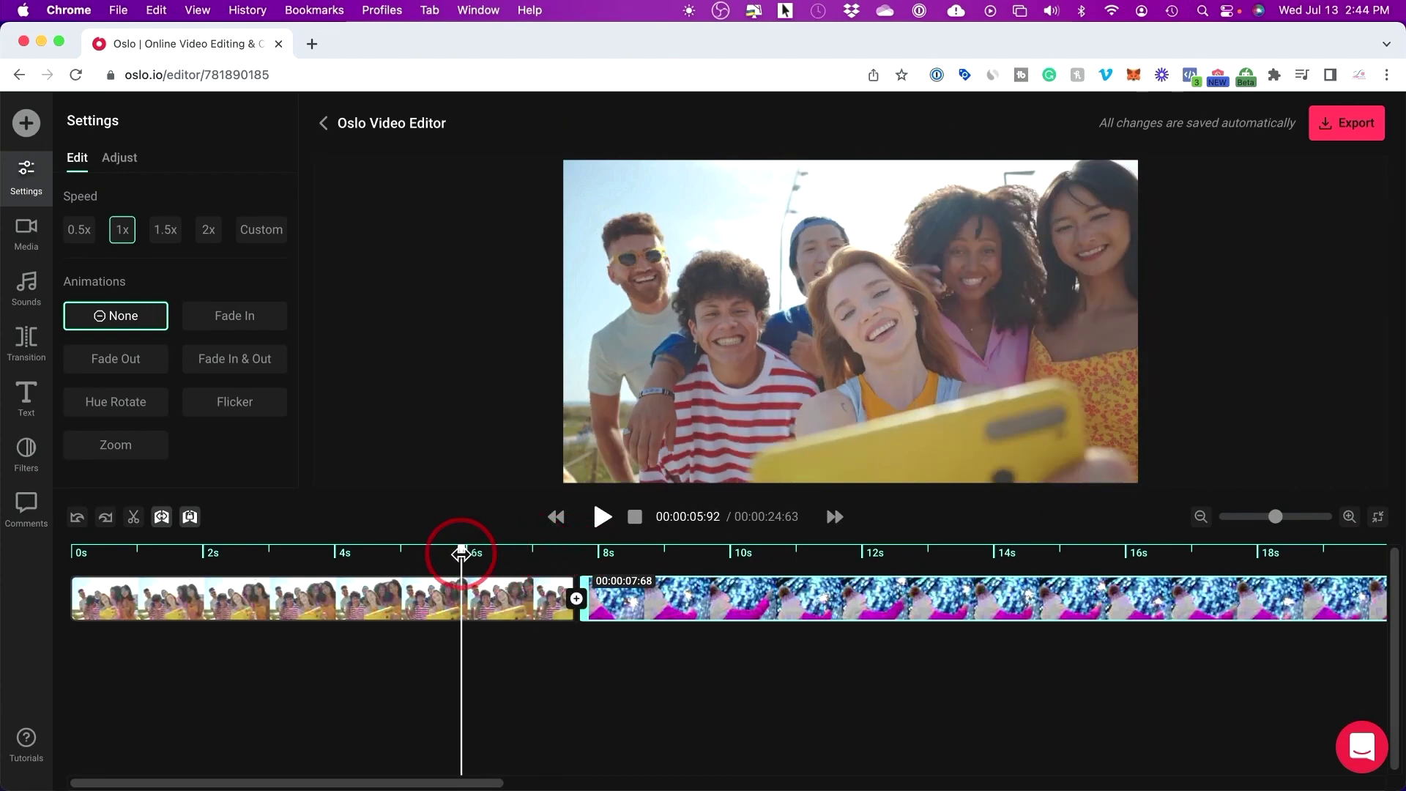
{"action": "key", "text": "space"}
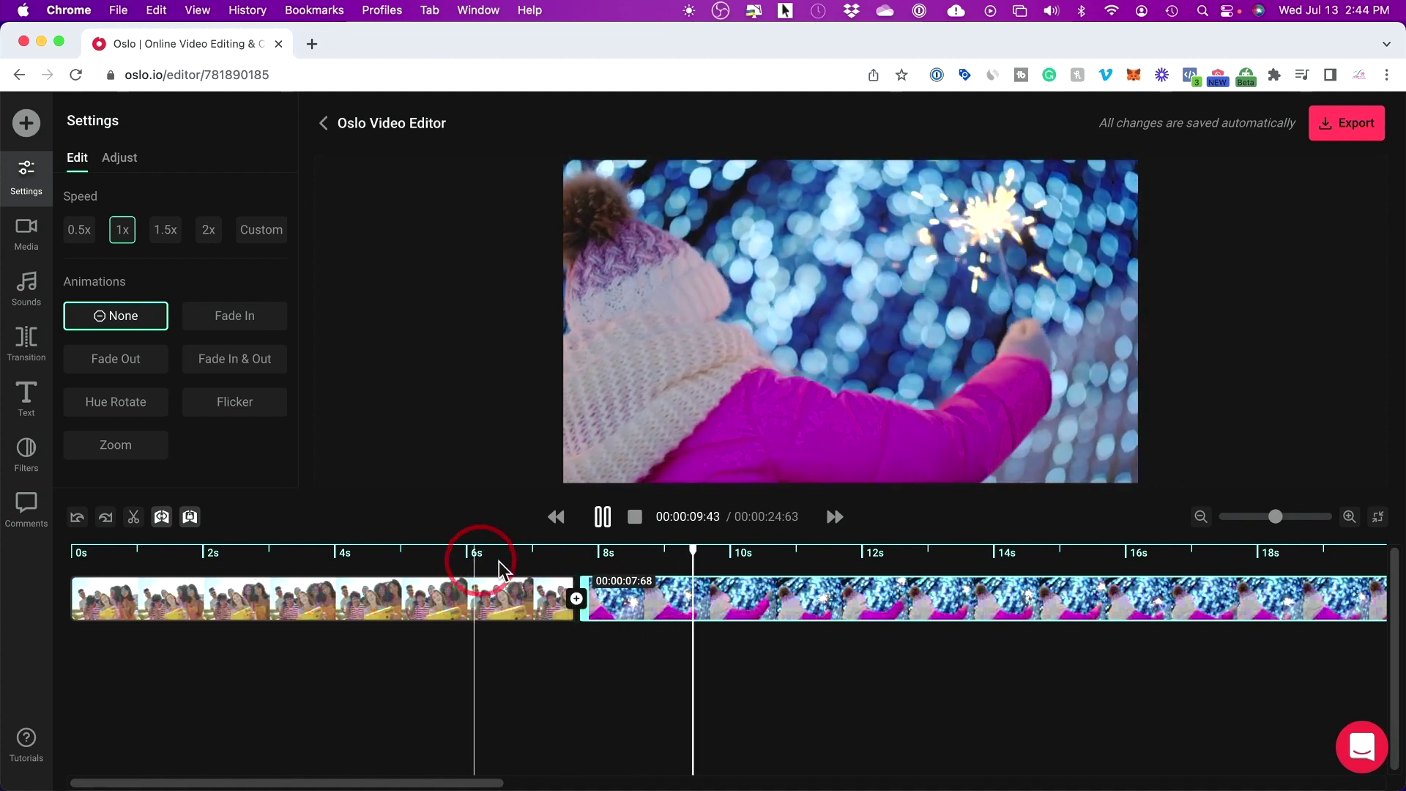
{"action": "left_click", "coordinate": [798, 601]}
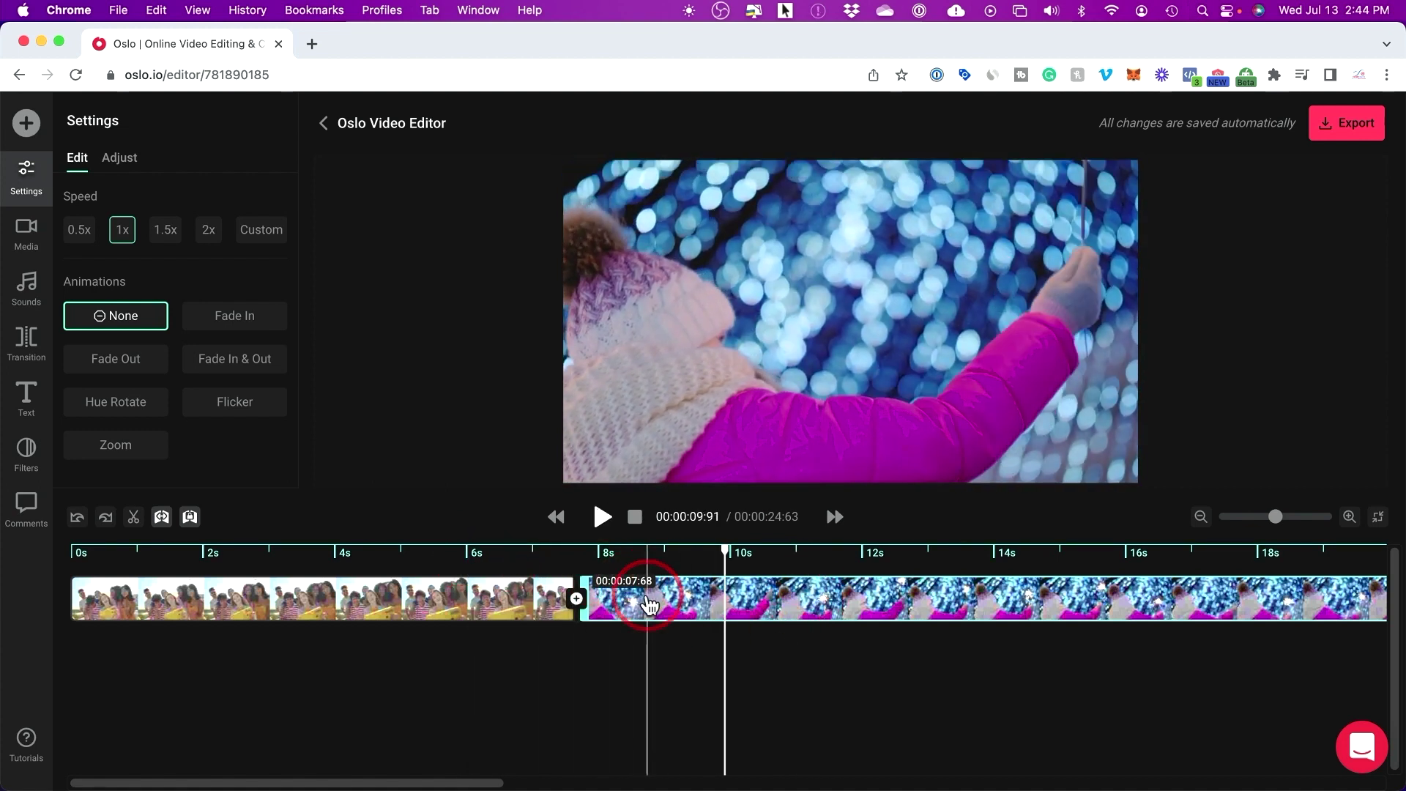
{"action": "scroll", "coordinate": [692, 600], "scroll_direction": "right", "scroll_amount": 3}
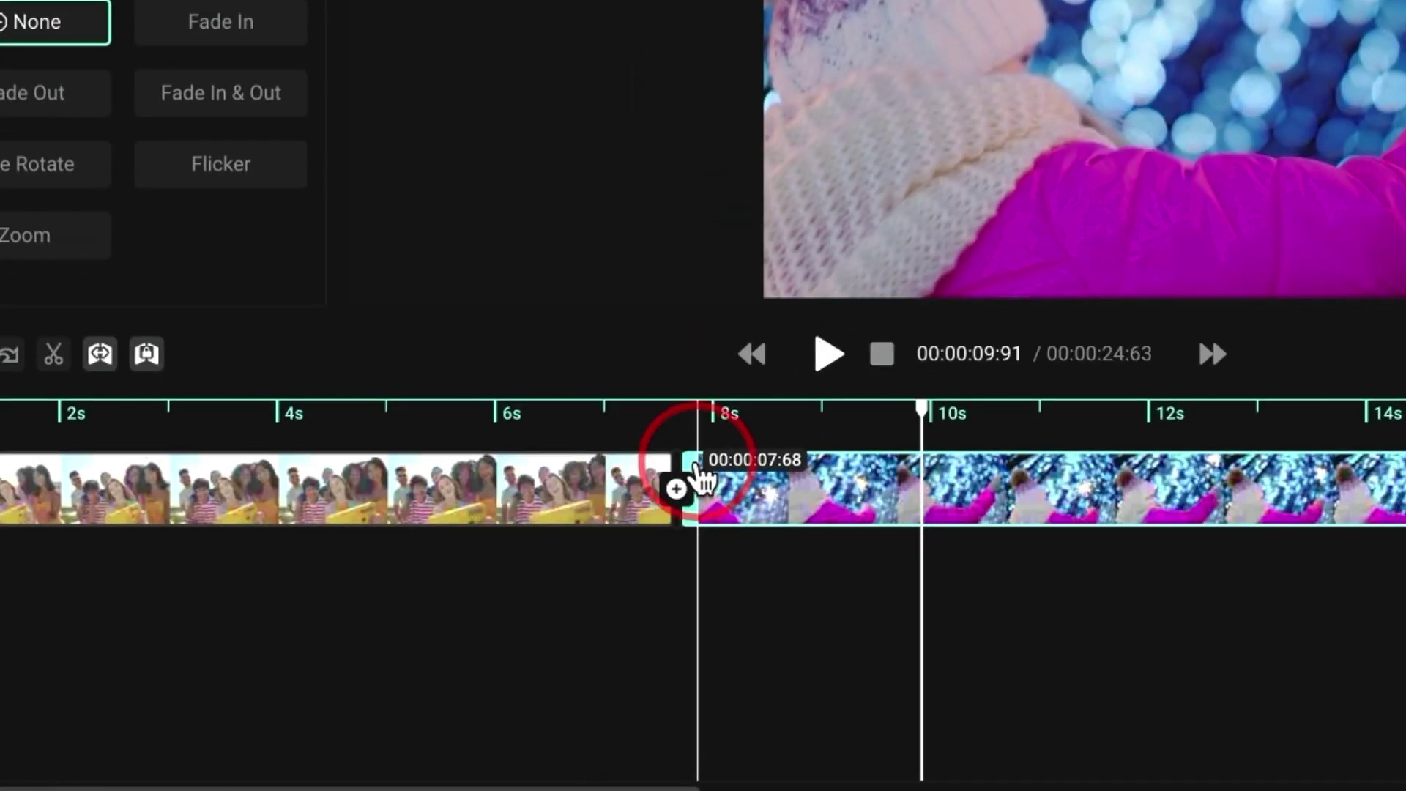
{"action": "left_click_drag", "start_coordinate": [694, 461], "coordinate": [798, 486]}
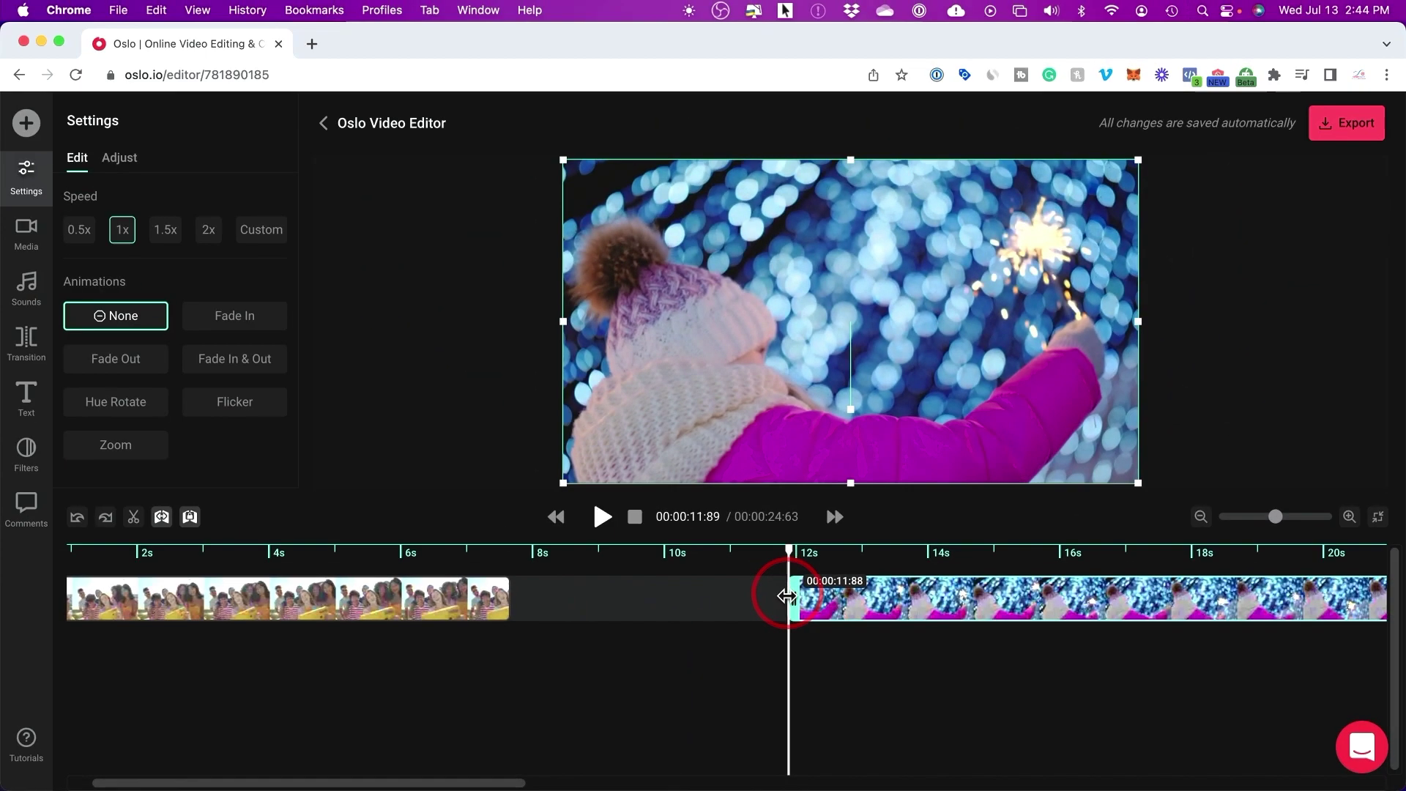
Trim the sparkler clip's end and butt it against the beach clip at 7.68 s, totalling 16.44 s.
{"action": "scroll", "coordinate": [776, 630], "scroll_direction": "right", "scroll_amount": 3}
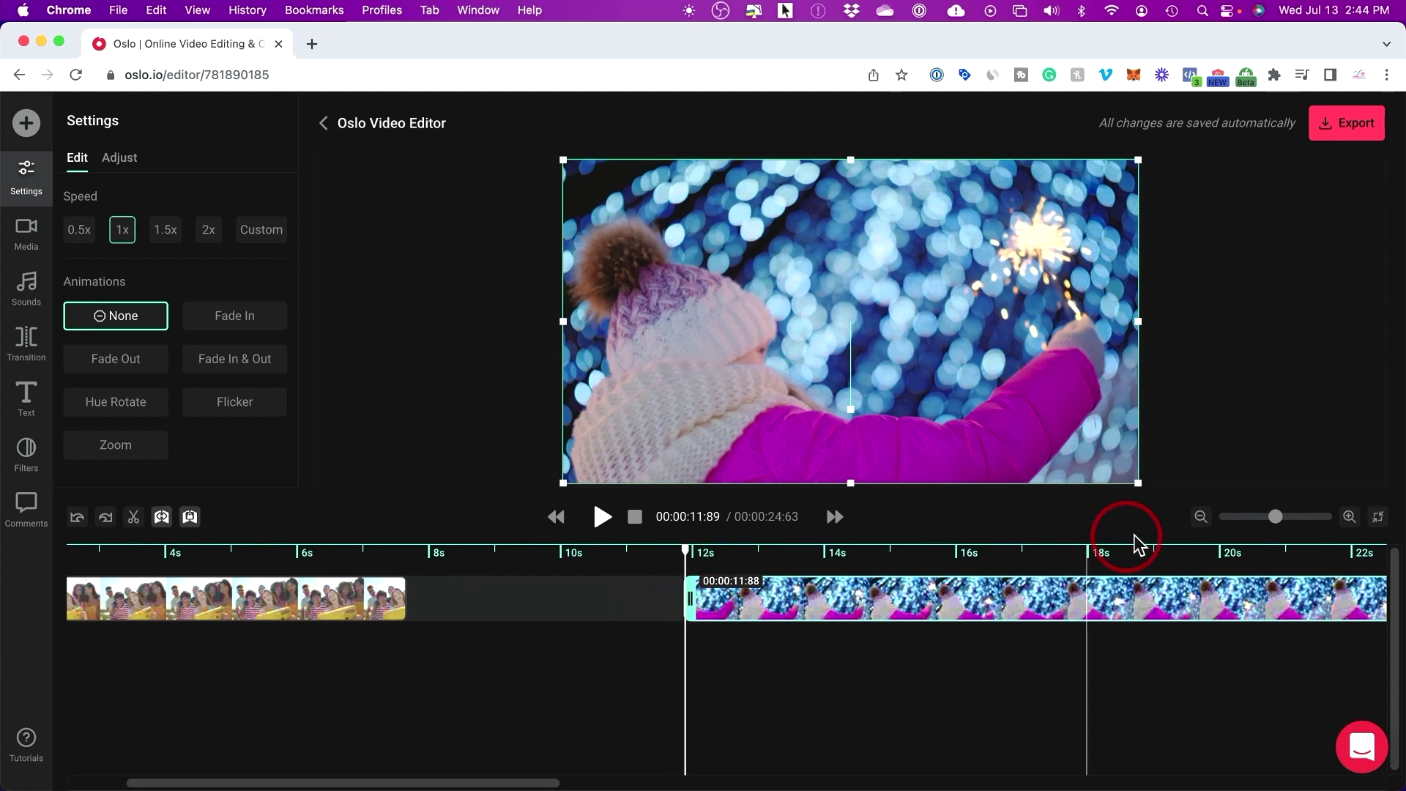
{"action": "left_click_drag", "start_coordinate": [1275, 524], "coordinate": [1266, 526]}
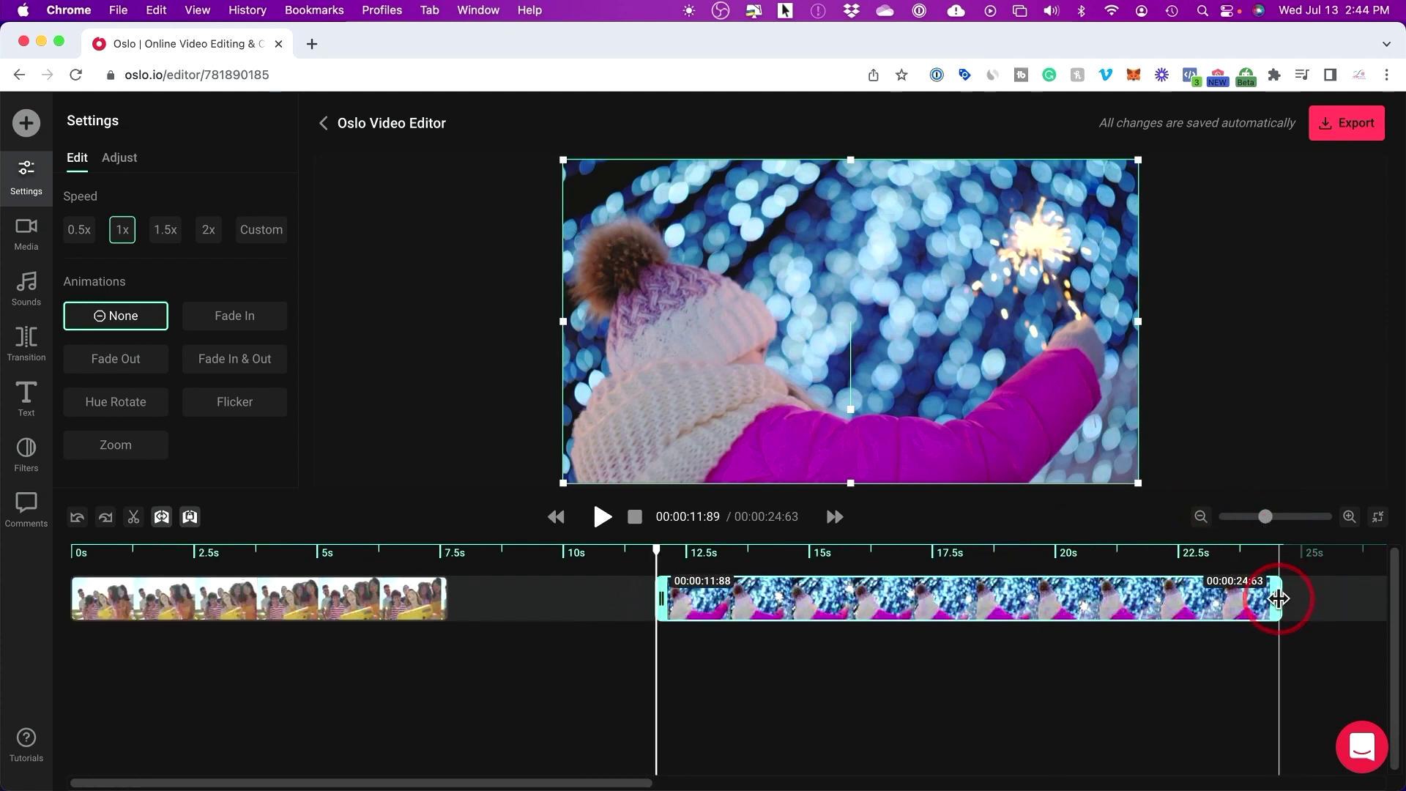
{"action": "left_click_drag", "start_coordinate": [1277, 598], "coordinate": [1087, 599]}
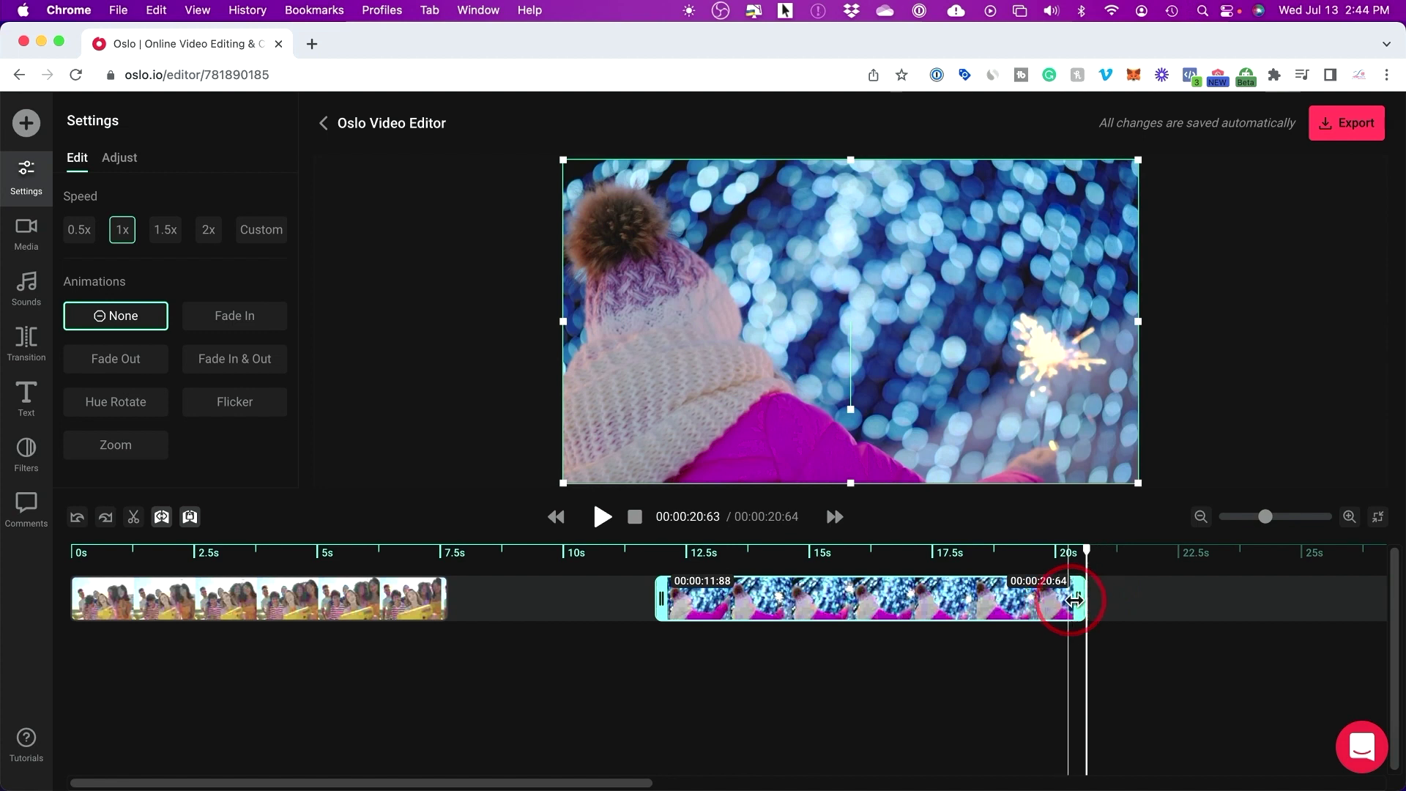
{"action": "left_click_drag", "start_coordinate": [871, 599], "coordinate": [661, 604]}
{"action": "left_click", "coordinate": [359, 627]}
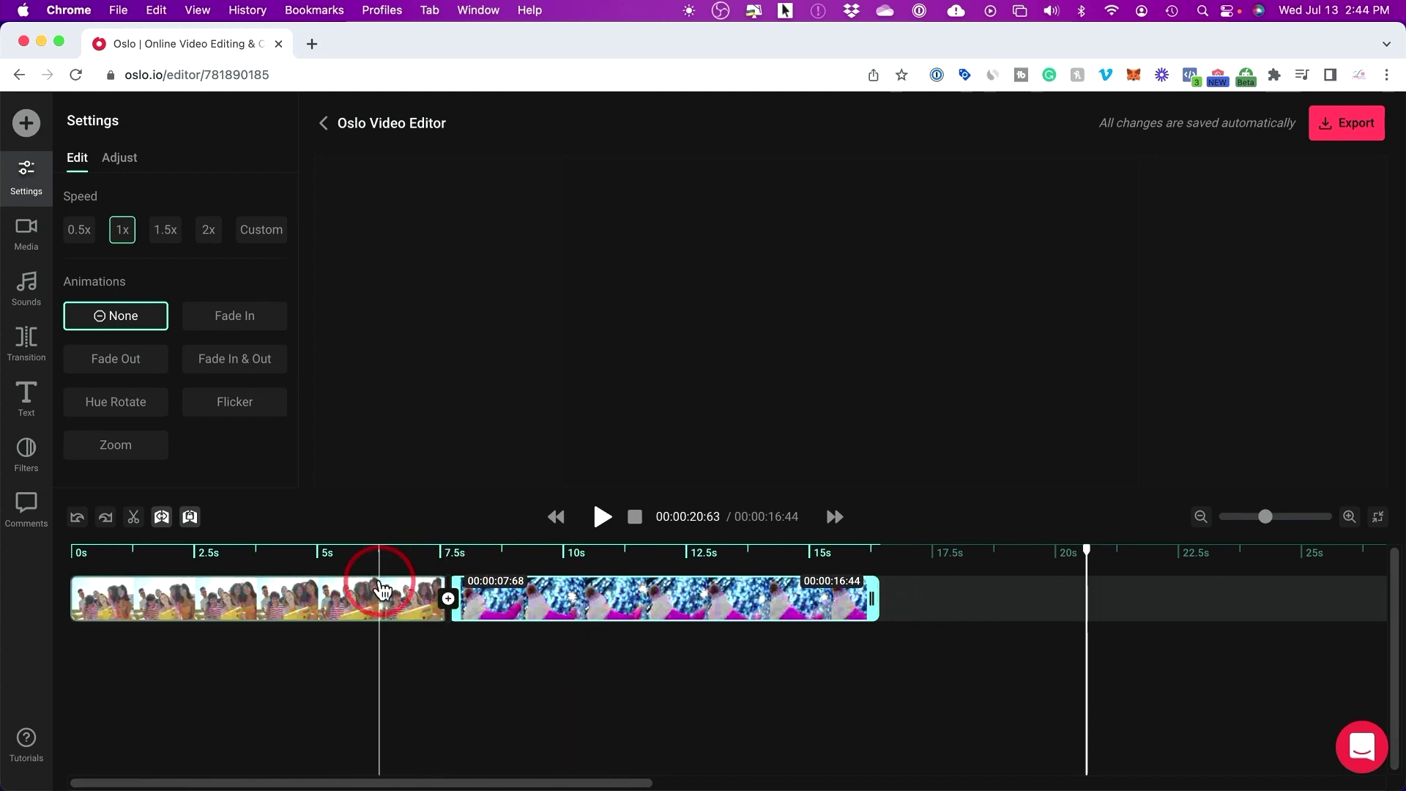
Preview the cut between the clips from about 6.4 to 8.6 s.
{"action": "left_click", "coordinate": [385, 555]}
{"action": "key", "text": "space"}
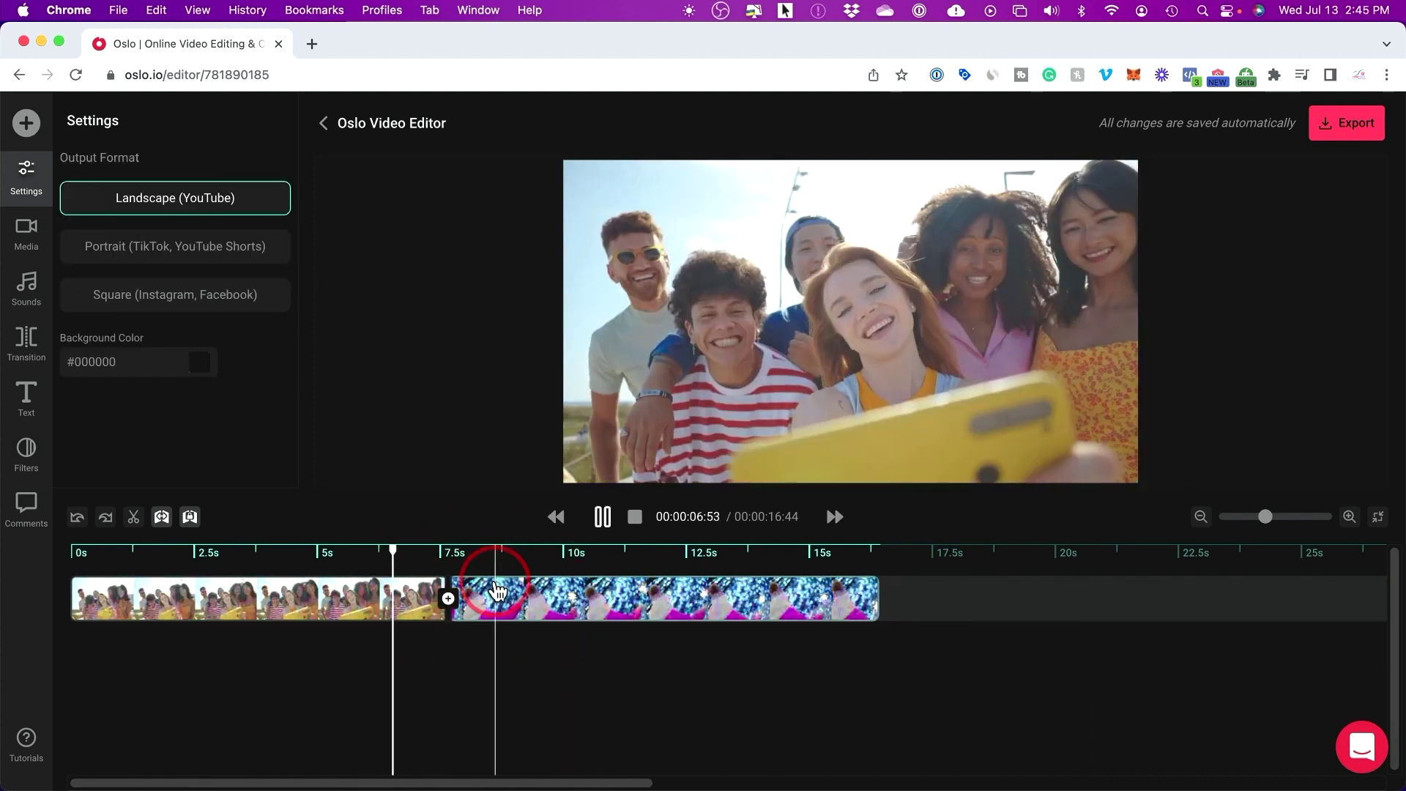
{"action": "key", "text": "space"}
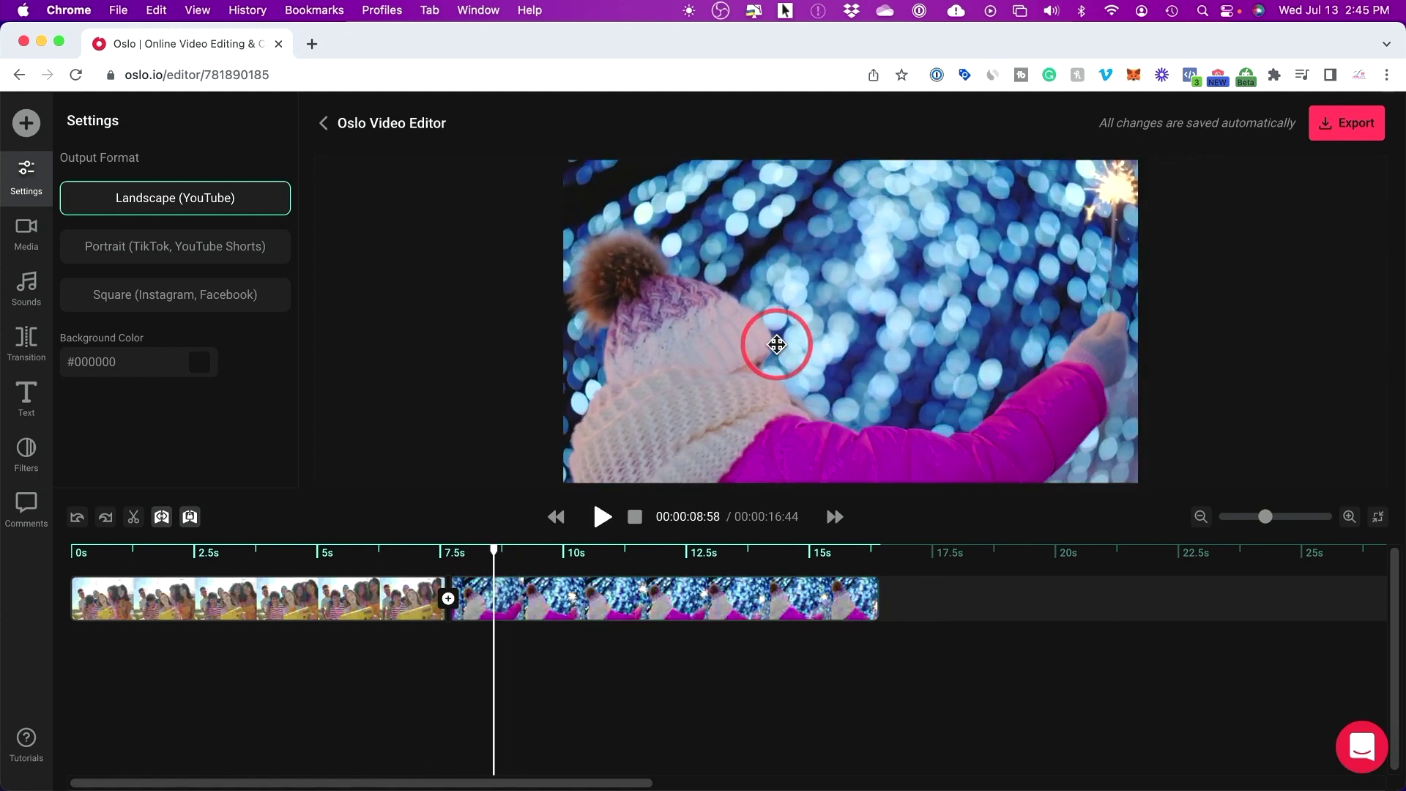
Split the sparkler clip at 10.76 s and 13.07 s and delete the piece between.
{"action": "left_click", "coordinate": [602, 557]}
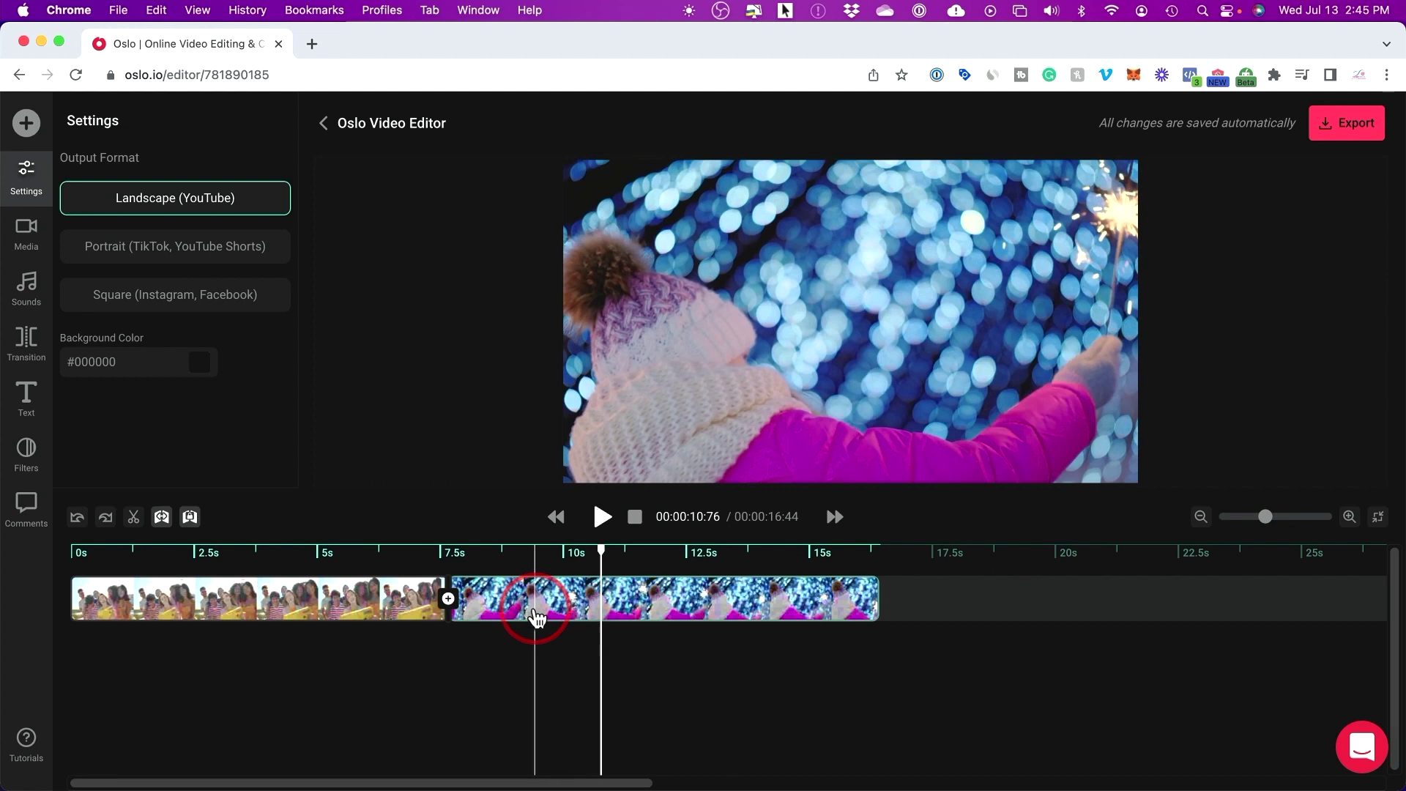
{"action": "left_click", "coordinate": [624, 603]}
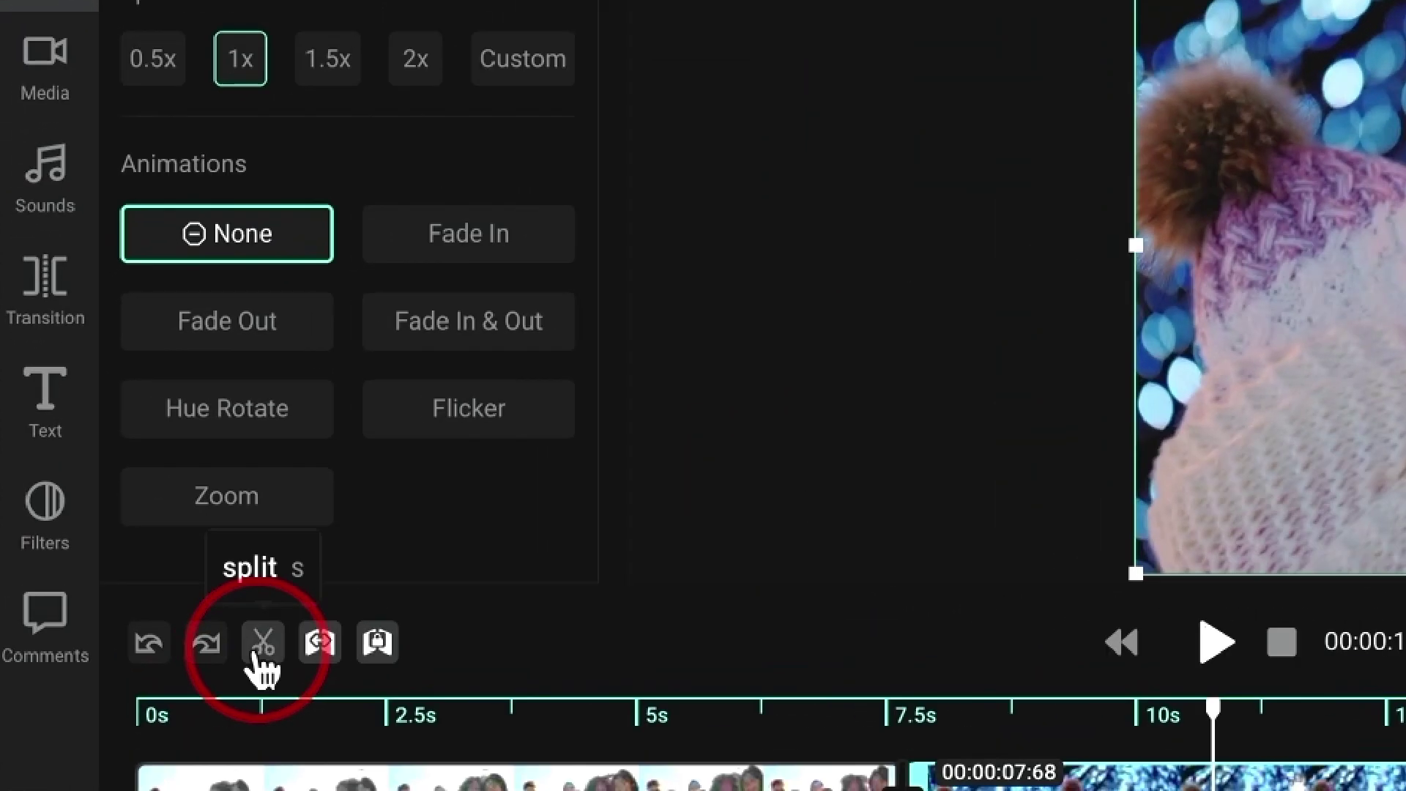
{"action": "left_click", "coordinate": [265, 663]}
{"action": "left_click", "coordinate": [618, 607]}
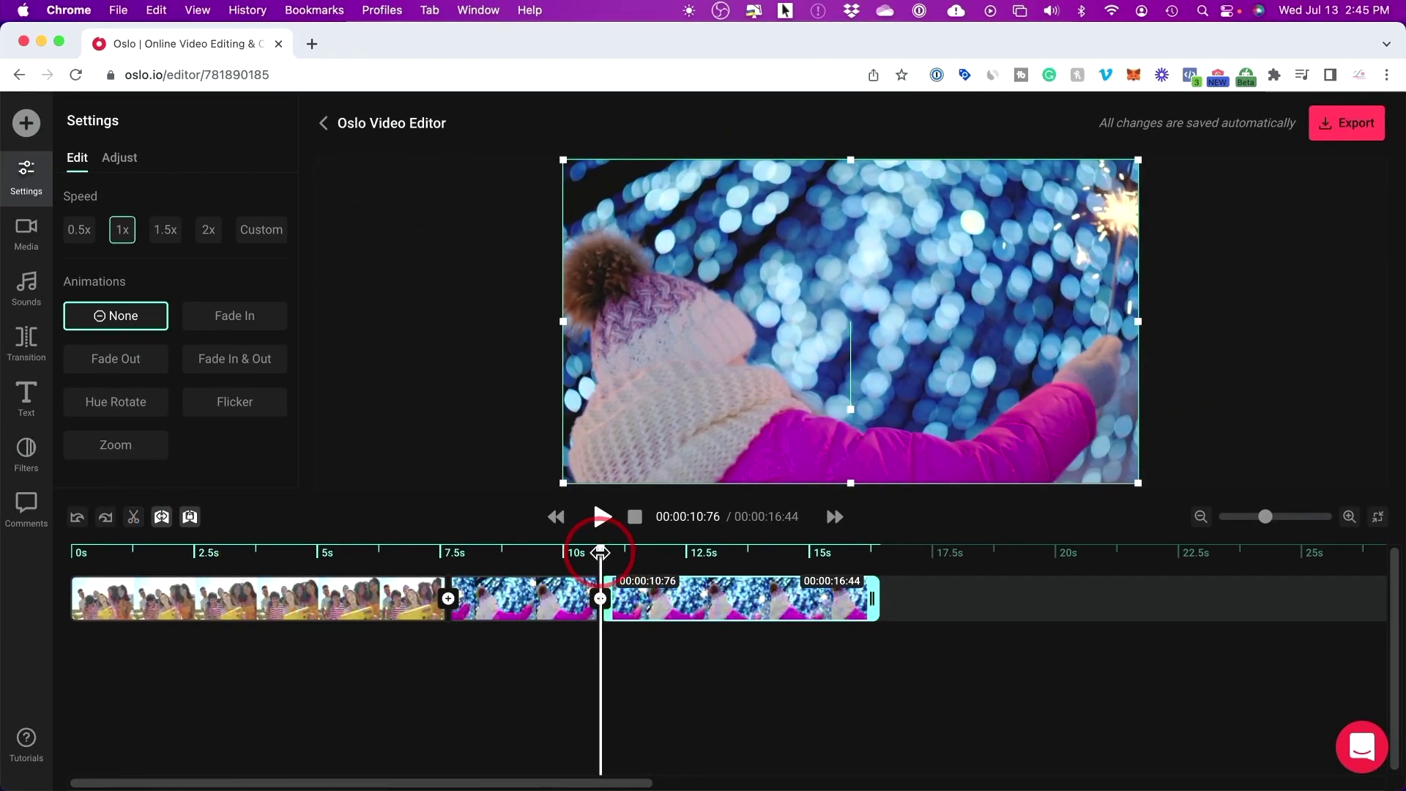
{"action": "left_click_drag", "start_coordinate": [601, 550], "coordinate": [715, 551]}
{"action": "left_click", "coordinate": [733, 619]}
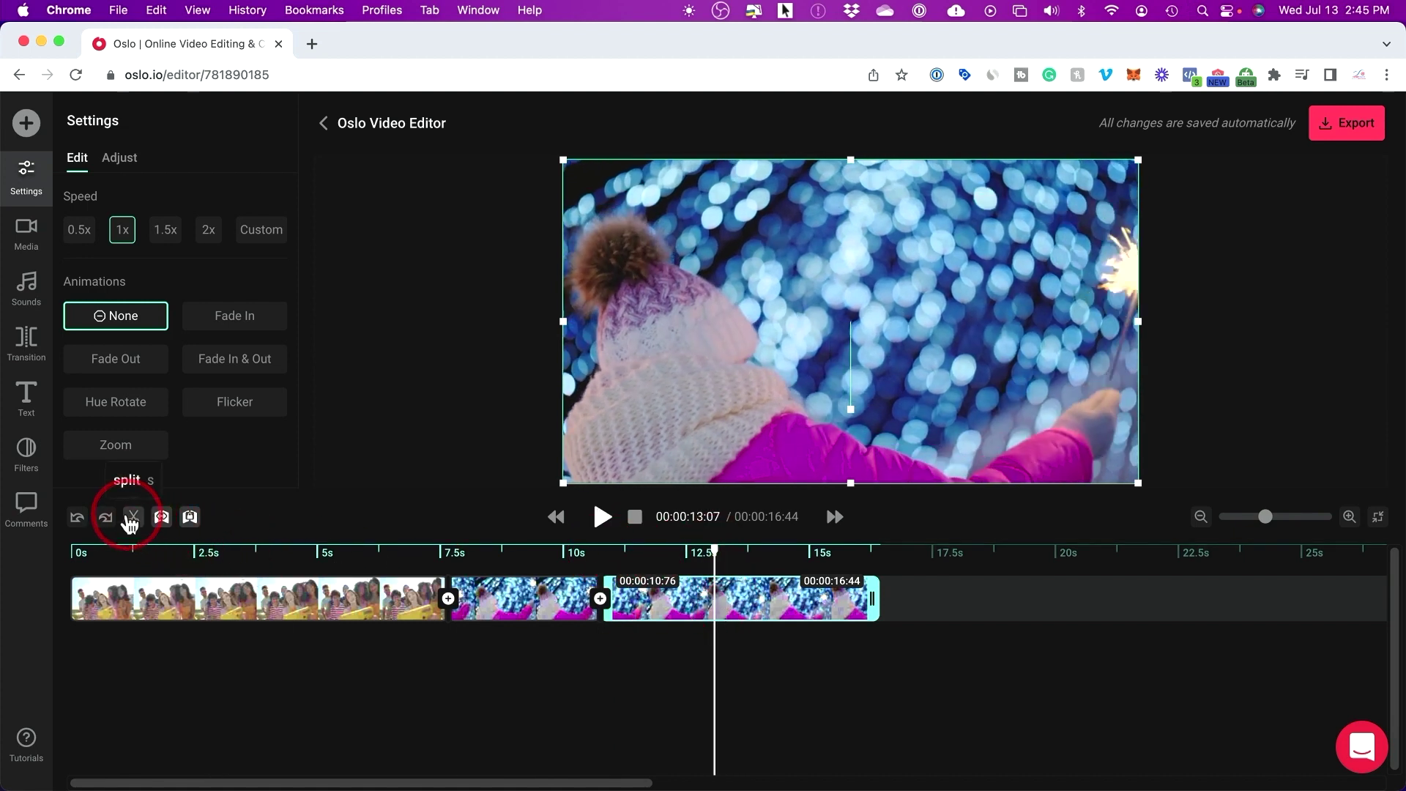
{"action": "left_click", "coordinate": [131, 521]}
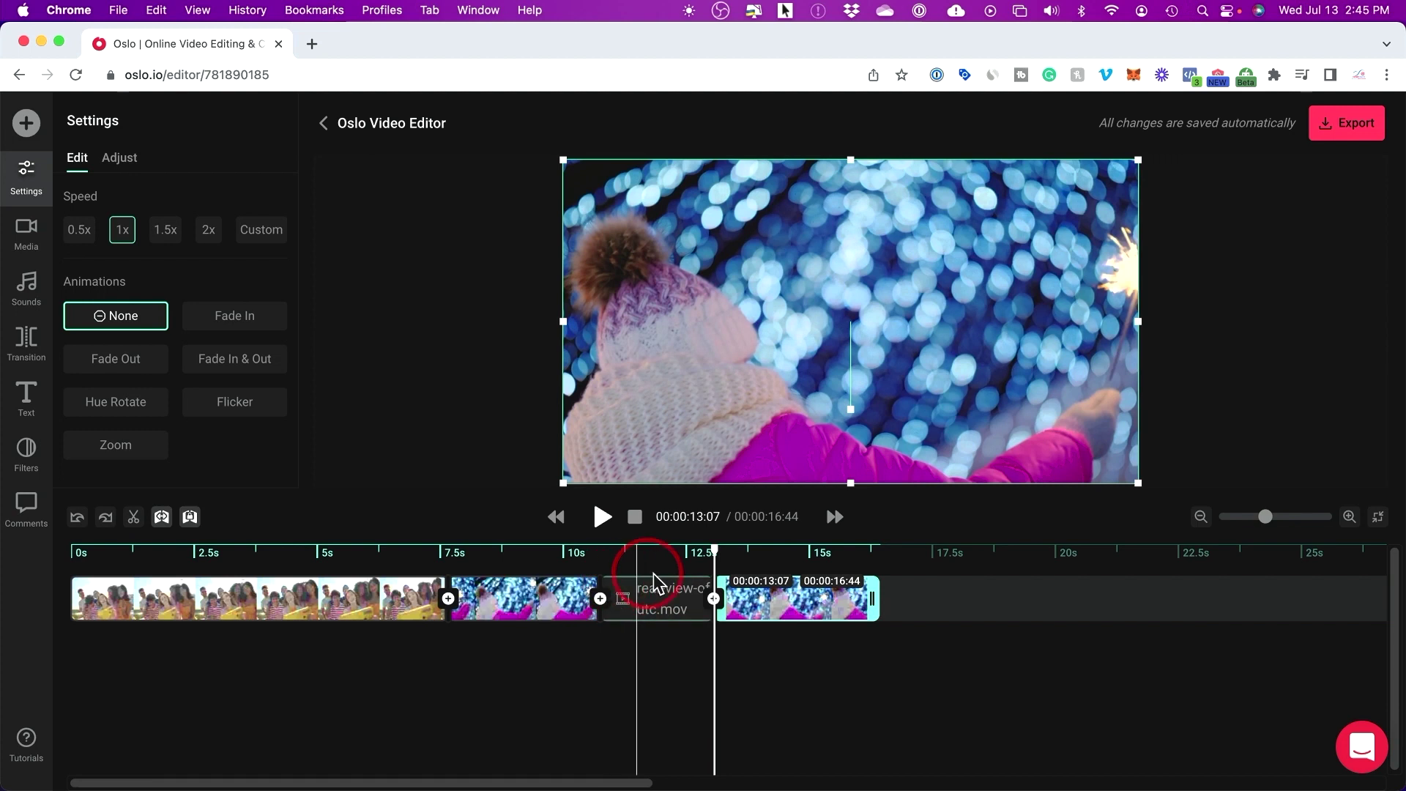
{"action": "left_click", "coordinate": [655, 608]}
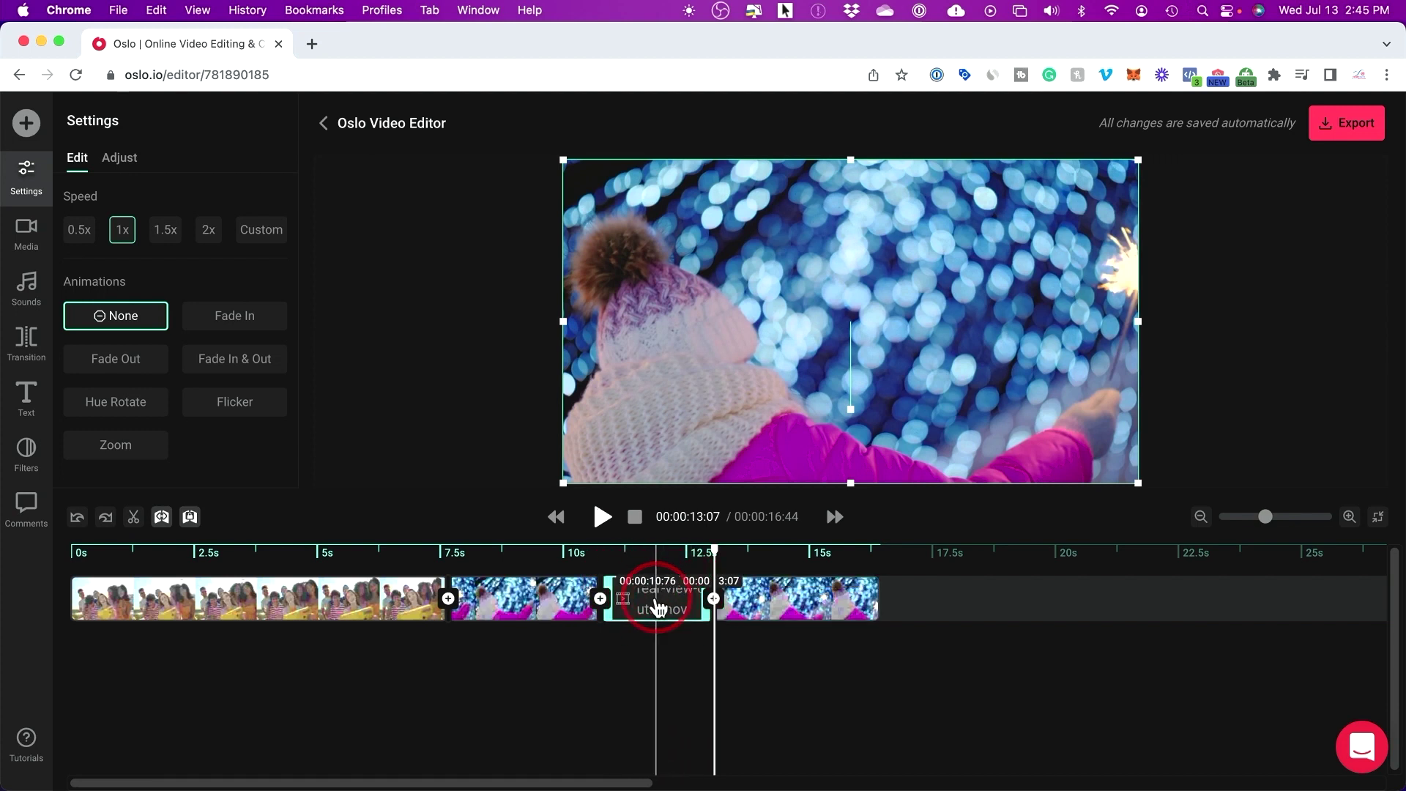
{"action": "key", "text": "Delete"}
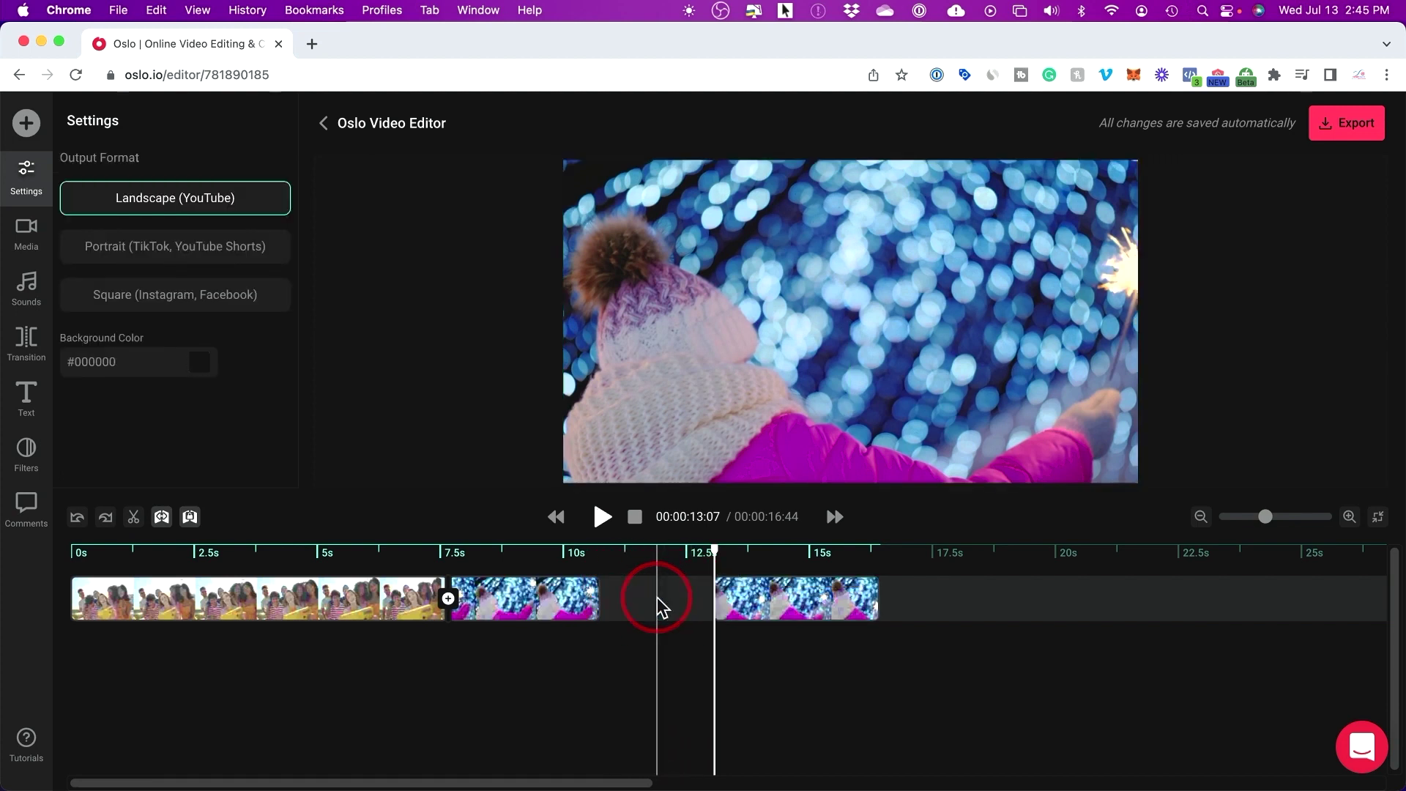
Move the final sparkler piece so it starts at 17.64 s.
{"action": "left_click", "coordinate": [754, 597]}
{"action": "left_click_drag", "start_coordinate": [820, 597], "coordinate": [708, 595]}
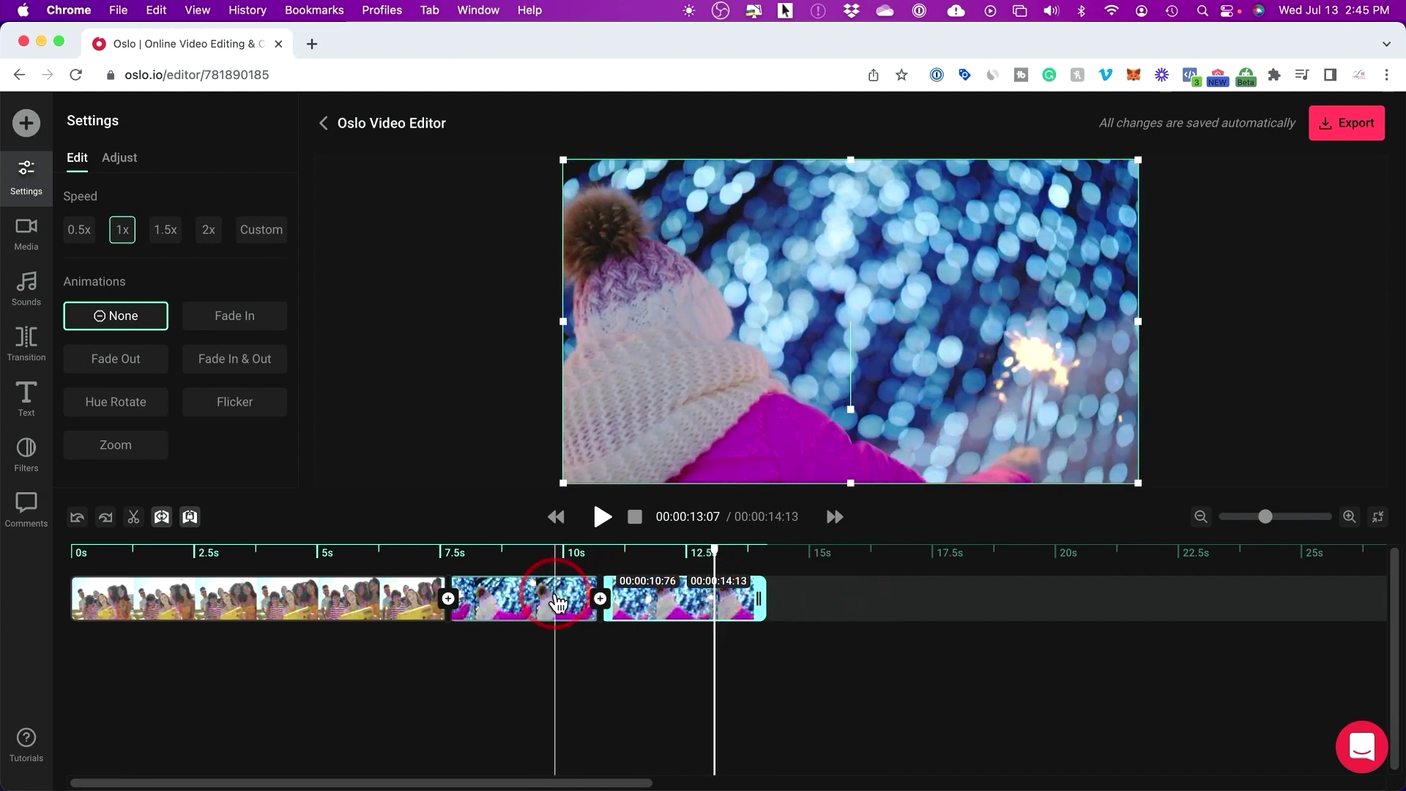
{"action": "left_click_drag", "start_coordinate": [724, 604], "coordinate": [1058, 600]}
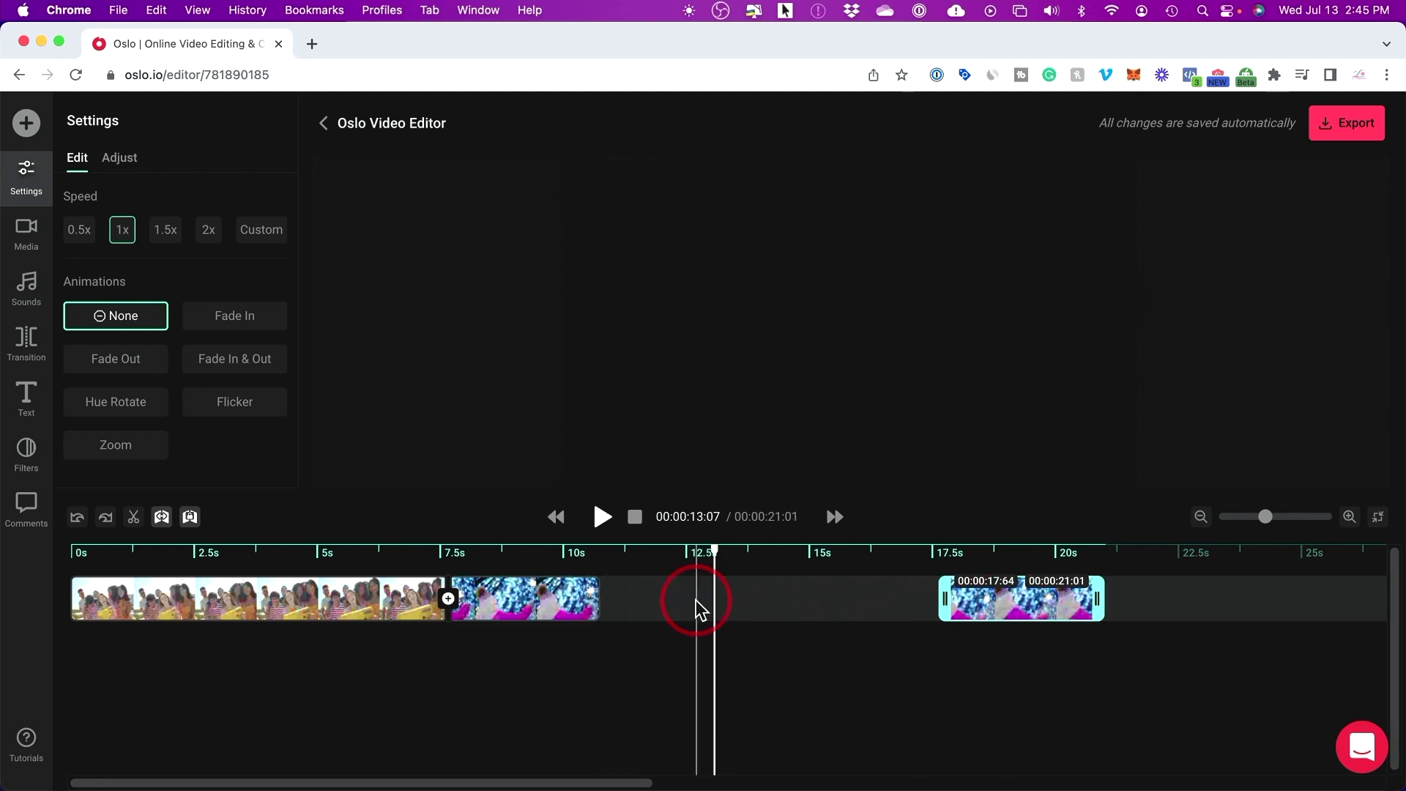
Drop the editing-screen pexels clip into the timeline gap, then delete it again.
{"action": "left_click", "coordinate": [42, 246]}
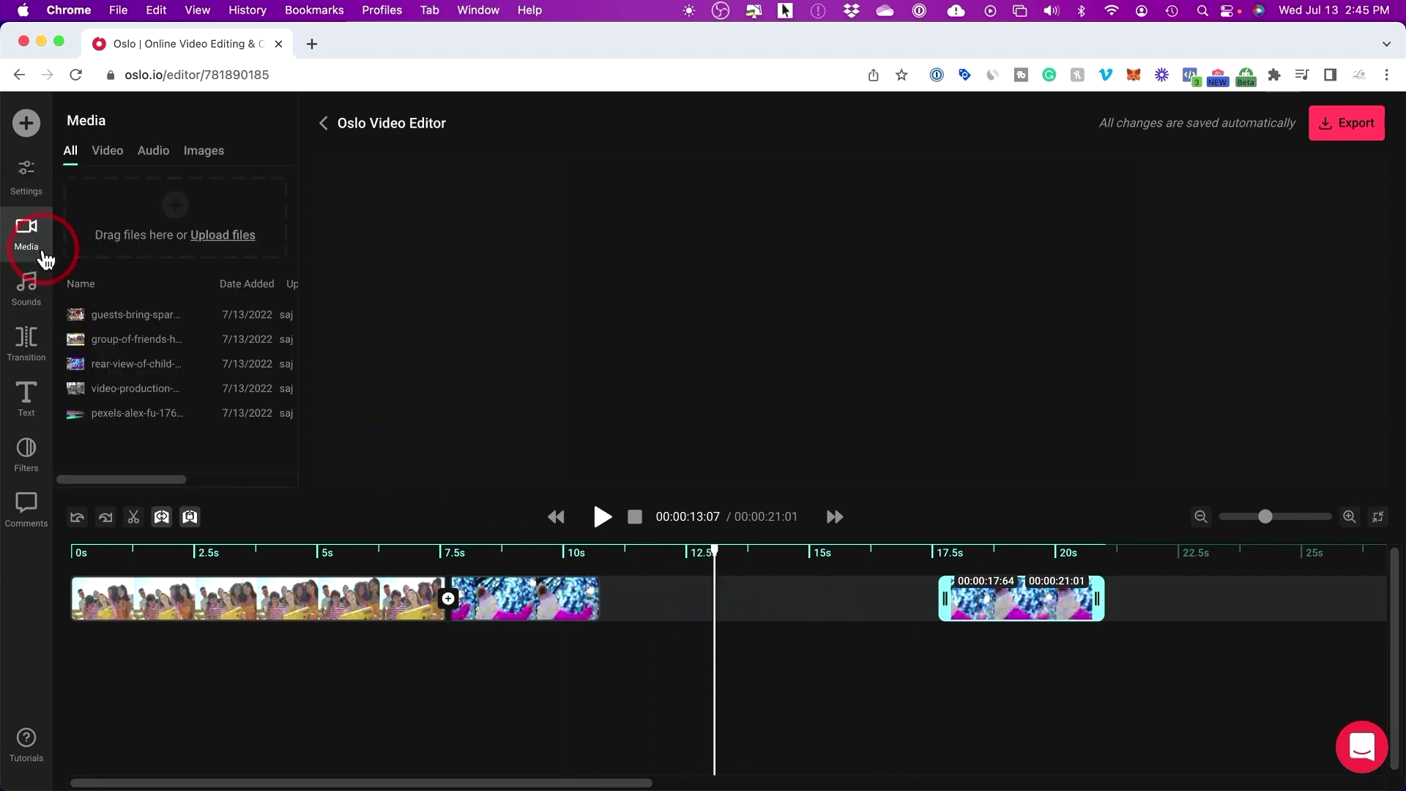
{"action": "mouse_move", "coordinate": [83, 420]}
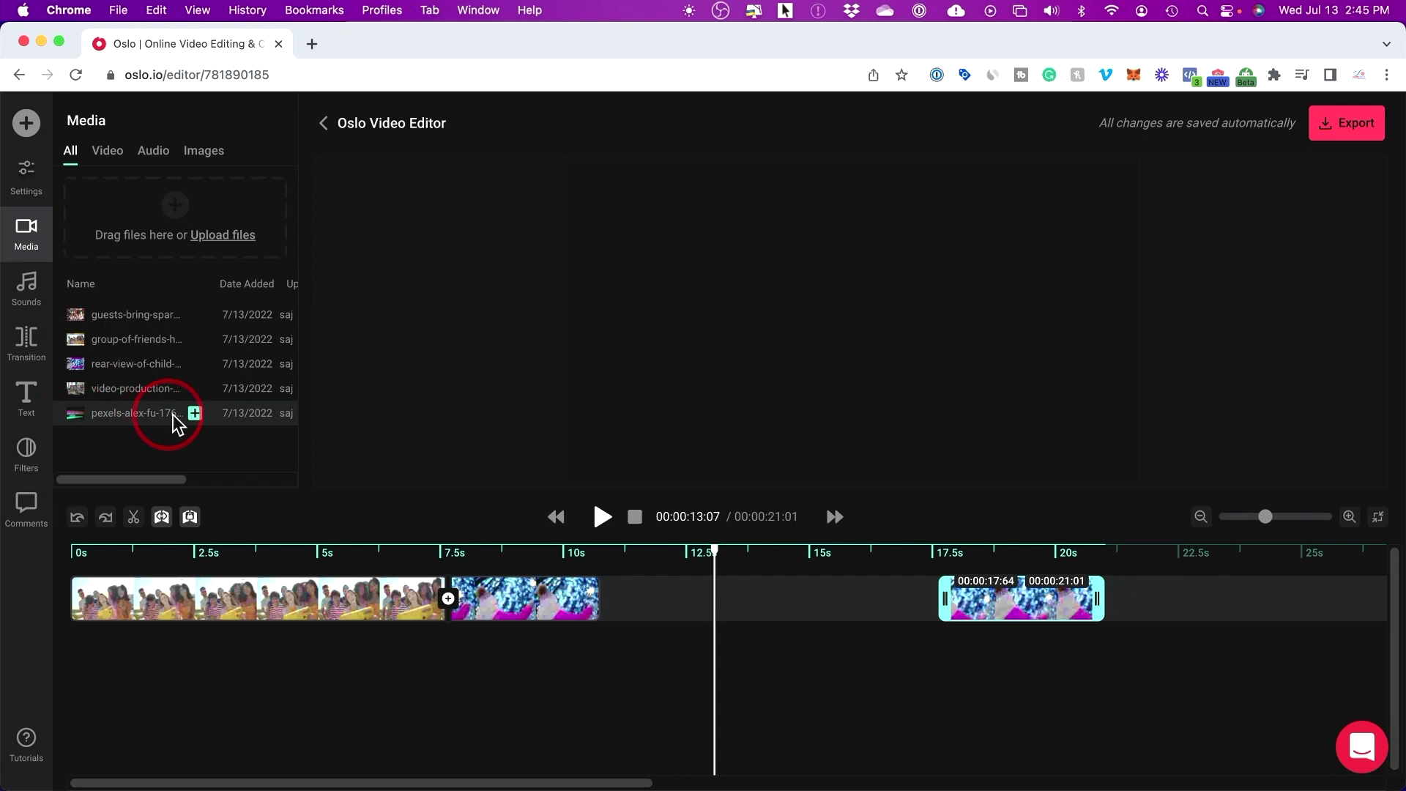
{"action": "left_click_drag", "start_coordinate": [135, 417], "coordinate": [602, 608]}
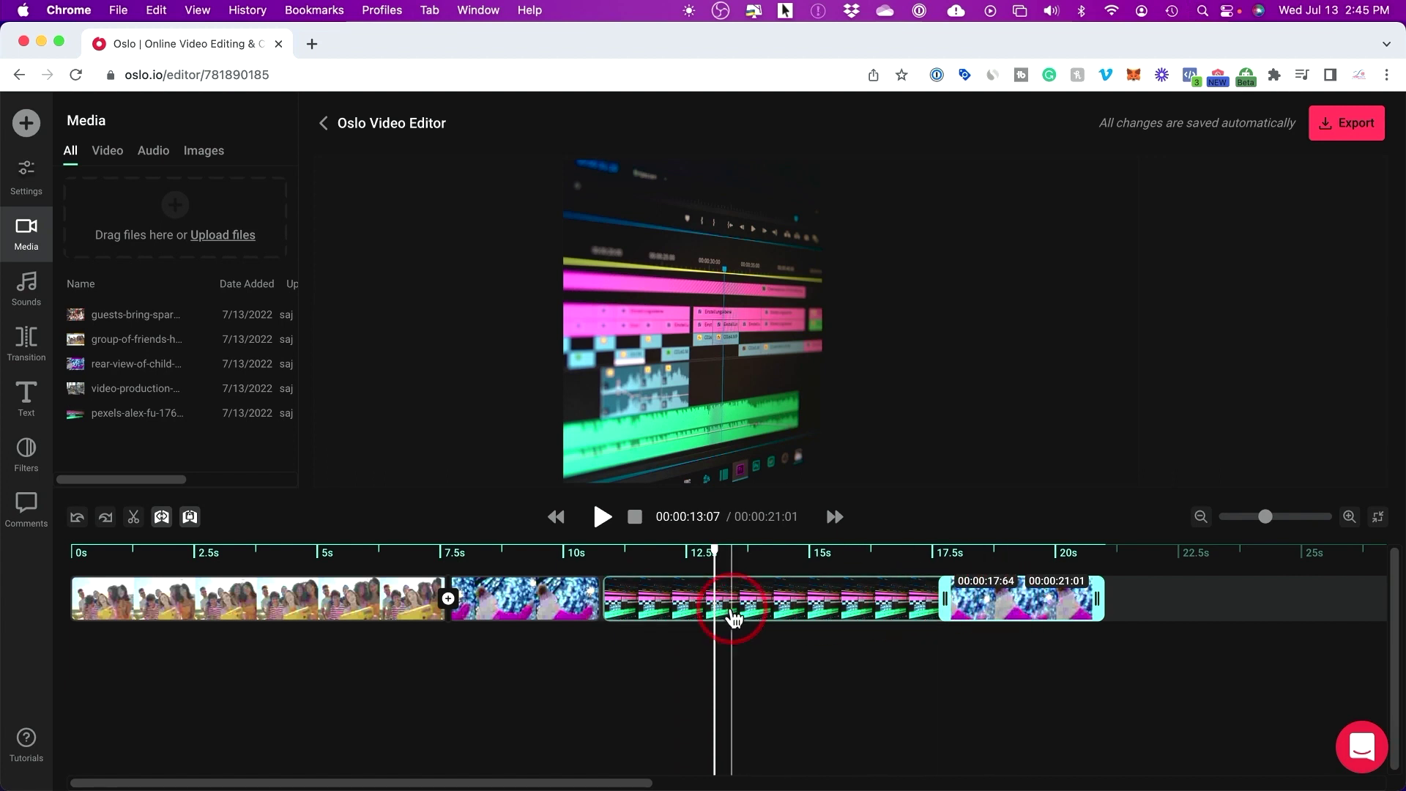
{"action": "left_click", "coordinate": [754, 621]}
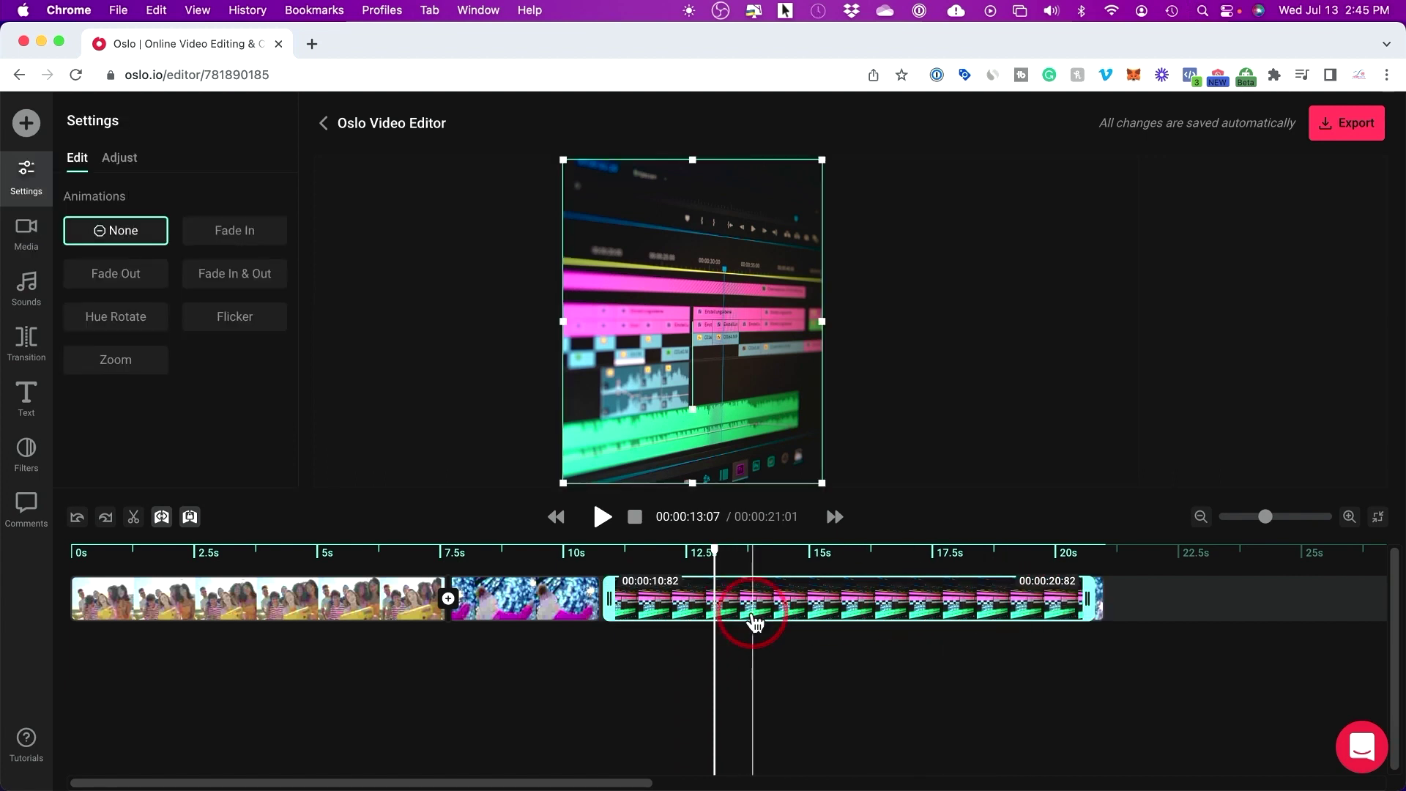
{"action": "key", "text": "BackSpace"}
Slide the last sparkler piece to 10.76 s against clip two and preview from about 7 s.
{"action": "left_click", "coordinate": [1023, 612]}
{"action": "left_click_drag", "start_coordinate": [1023, 612], "coordinate": [684, 620]}
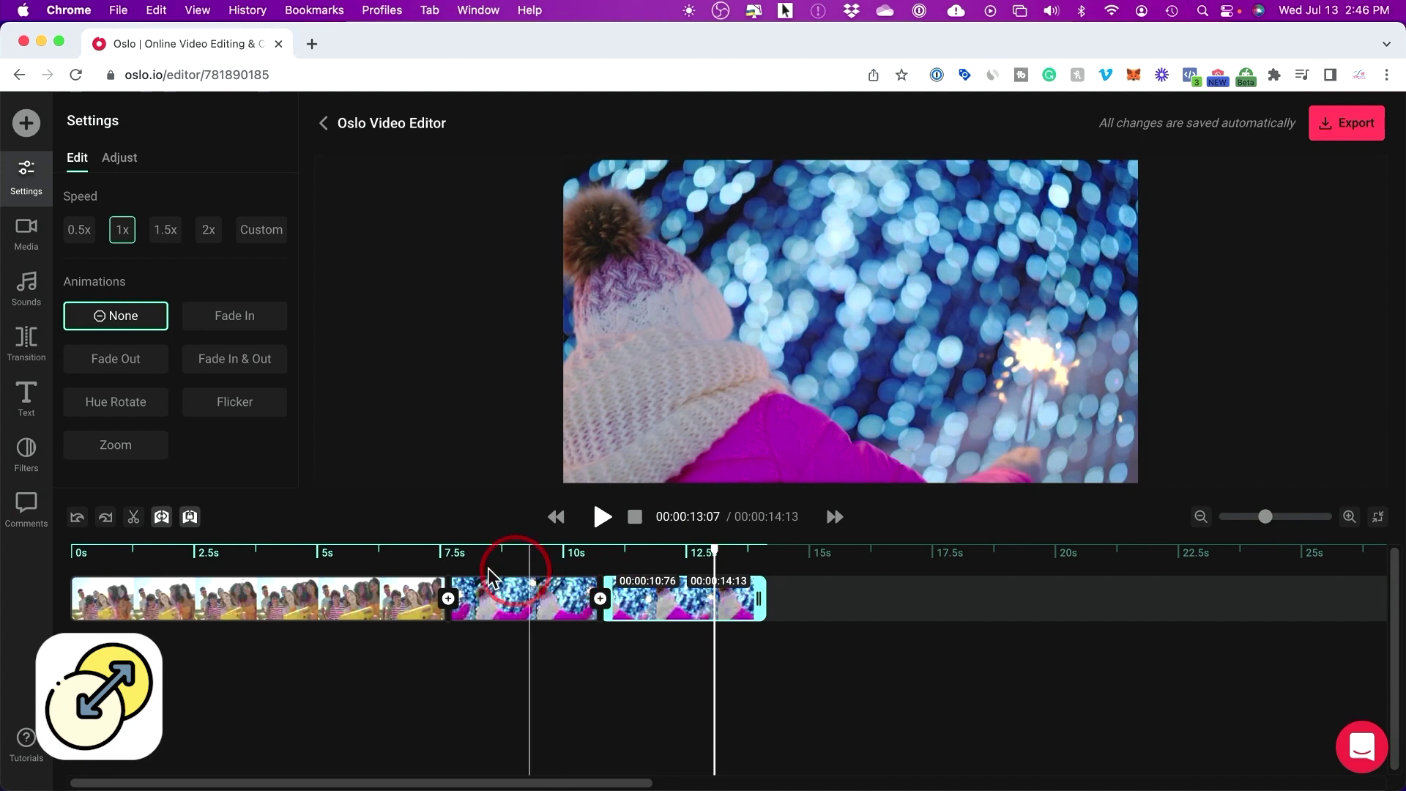
{"action": "left_click", "coordinate": [421, 565]}
{"action": "key", "text": "space"}
{"action": "key", "text": "space"}
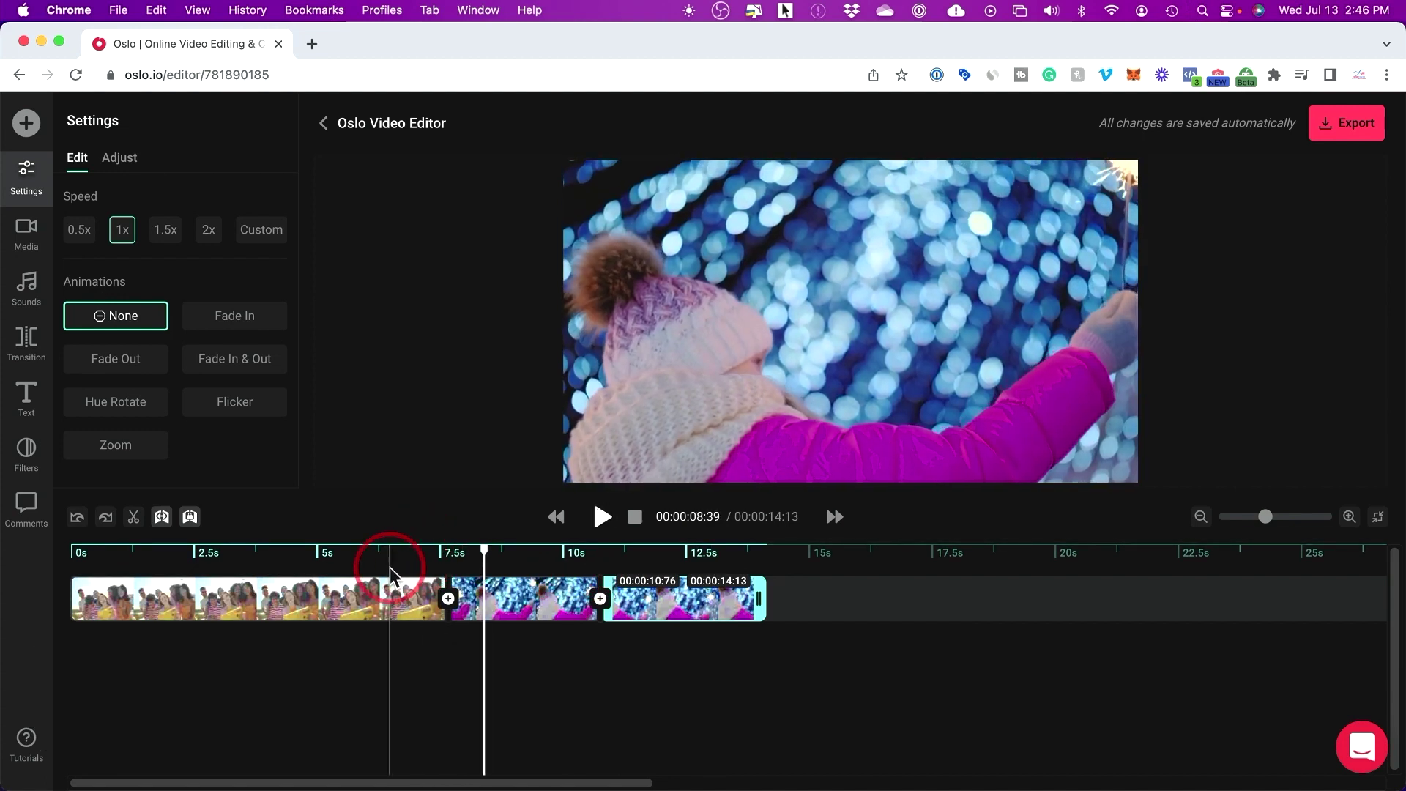
{"action": "left_click_drag", "start_coordinate": [481, 556], "coordinate": [387, 556]}
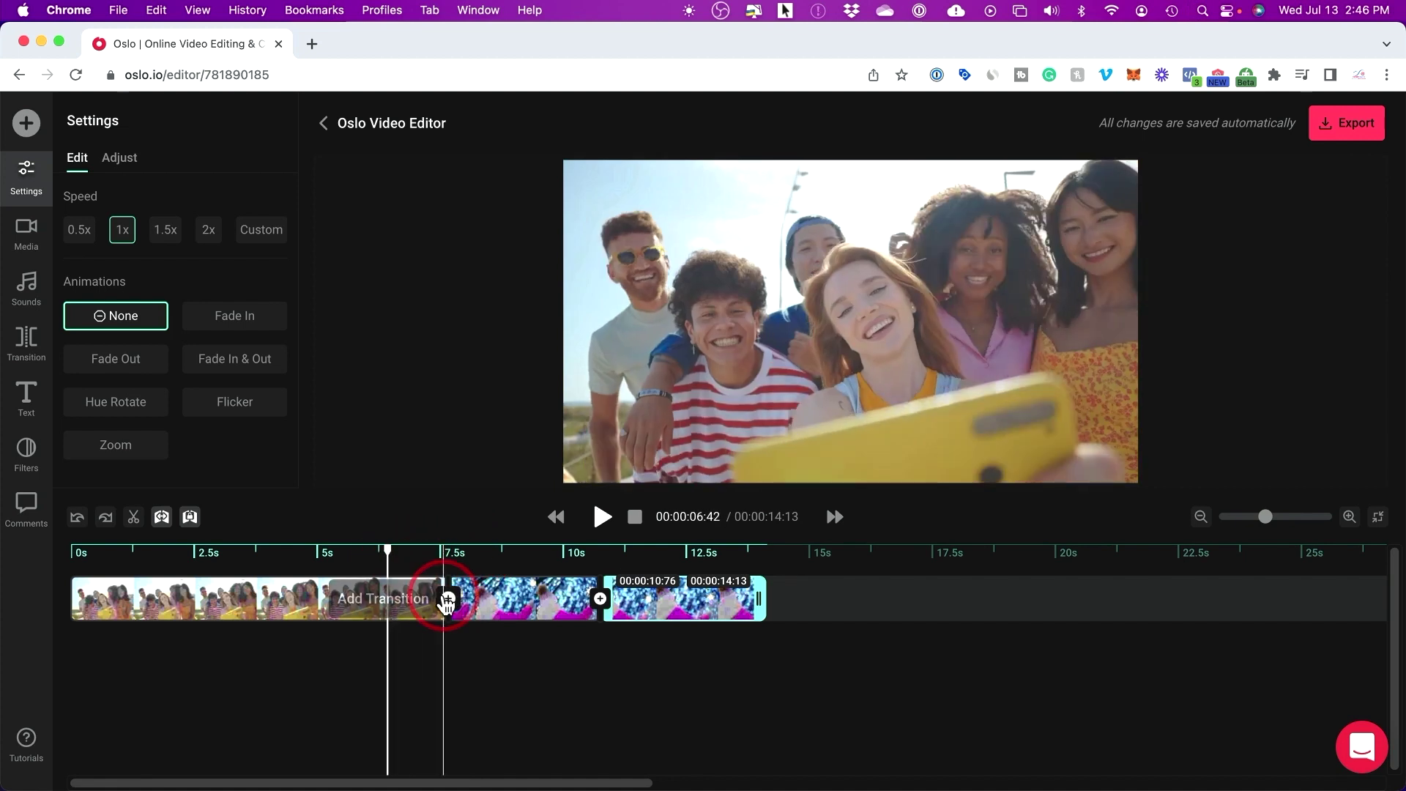
Add a transition between the beach and sparkler clips and set it to Directional Warp.
{"action": "left_click", "coordinate": [448, 600]}
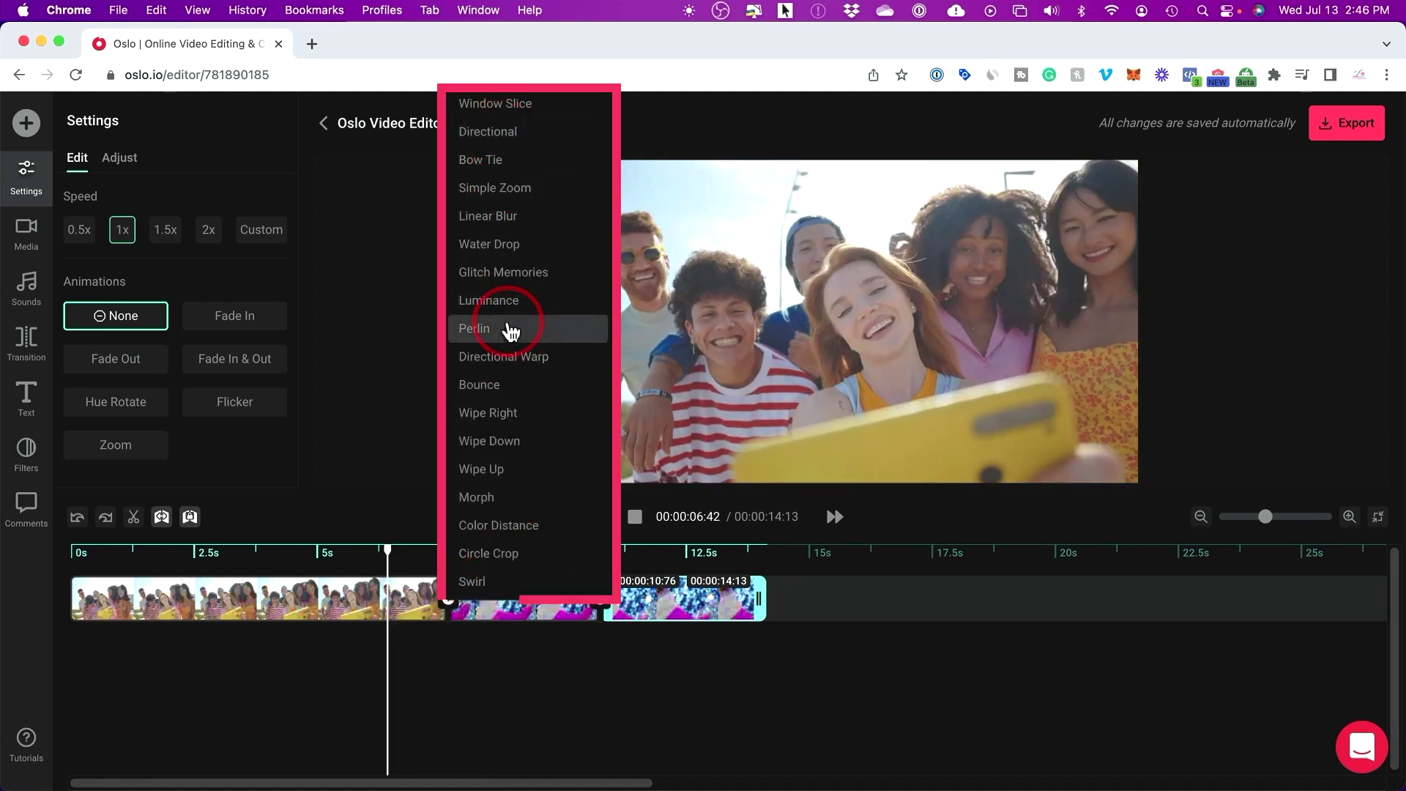
{"action": "left_click", "coordinate": [489, 135]}
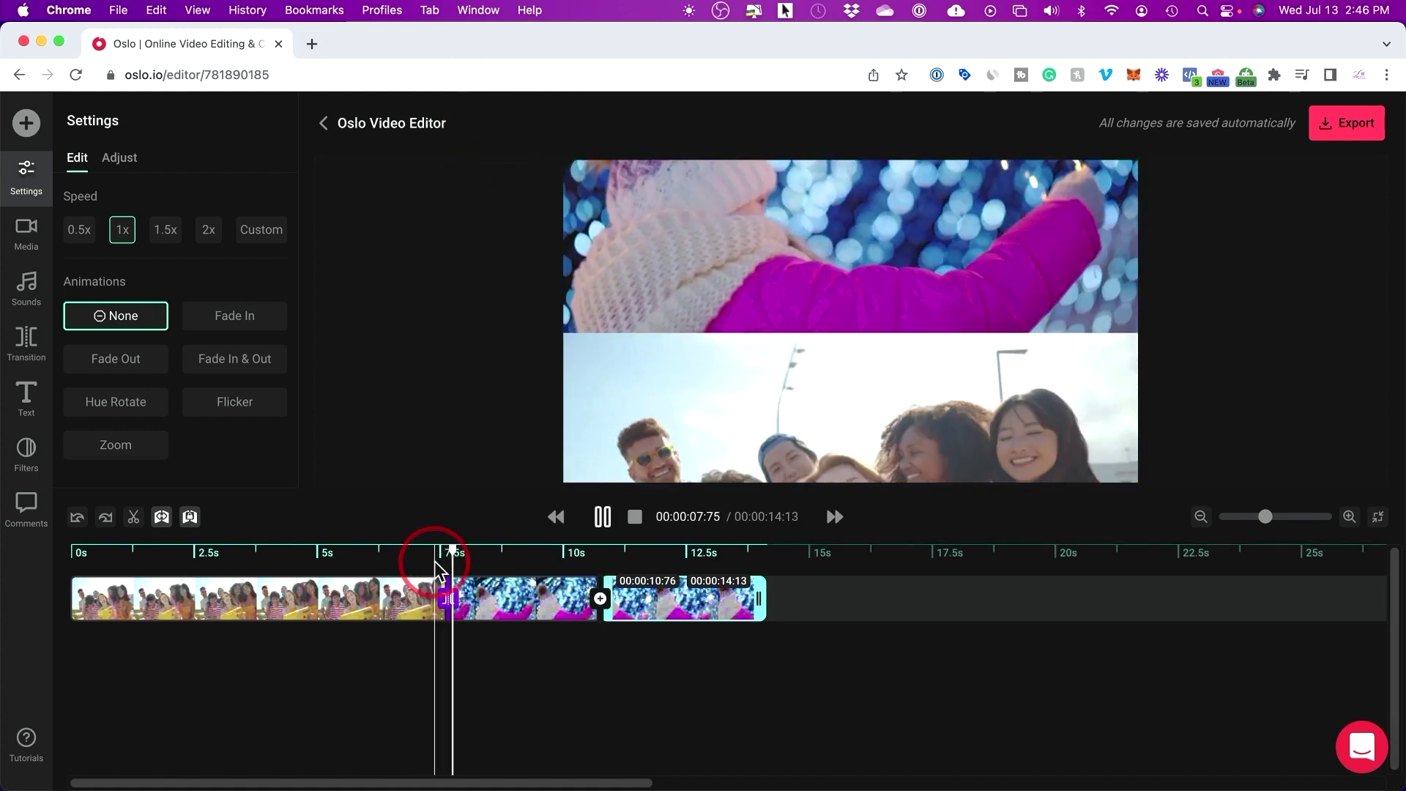
{"action": "left_click", "coordinate": [448, 600]}
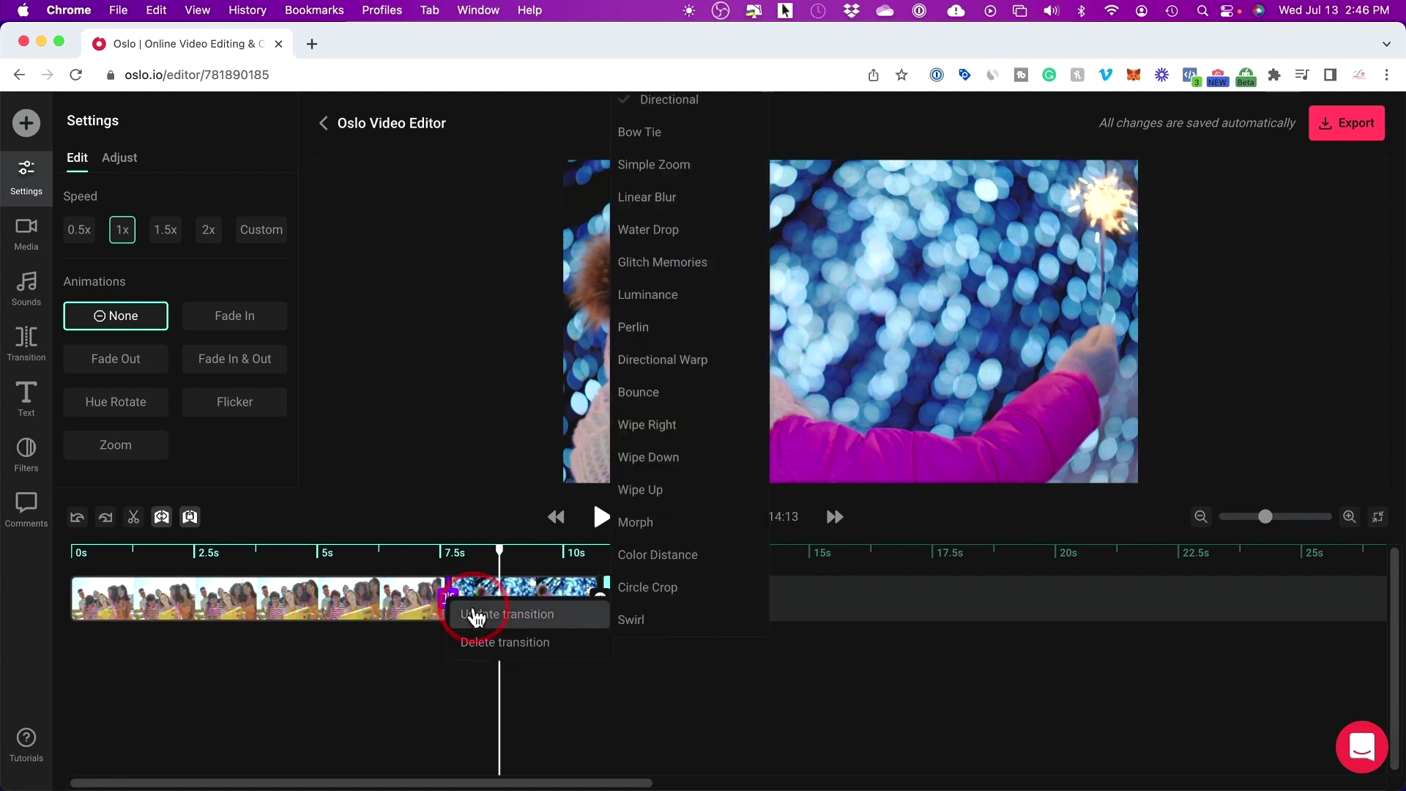
{"action": "mouse_move", "coordinate": [500, 618]}
{"action": "left_click", "coordinate": [658, 359]}
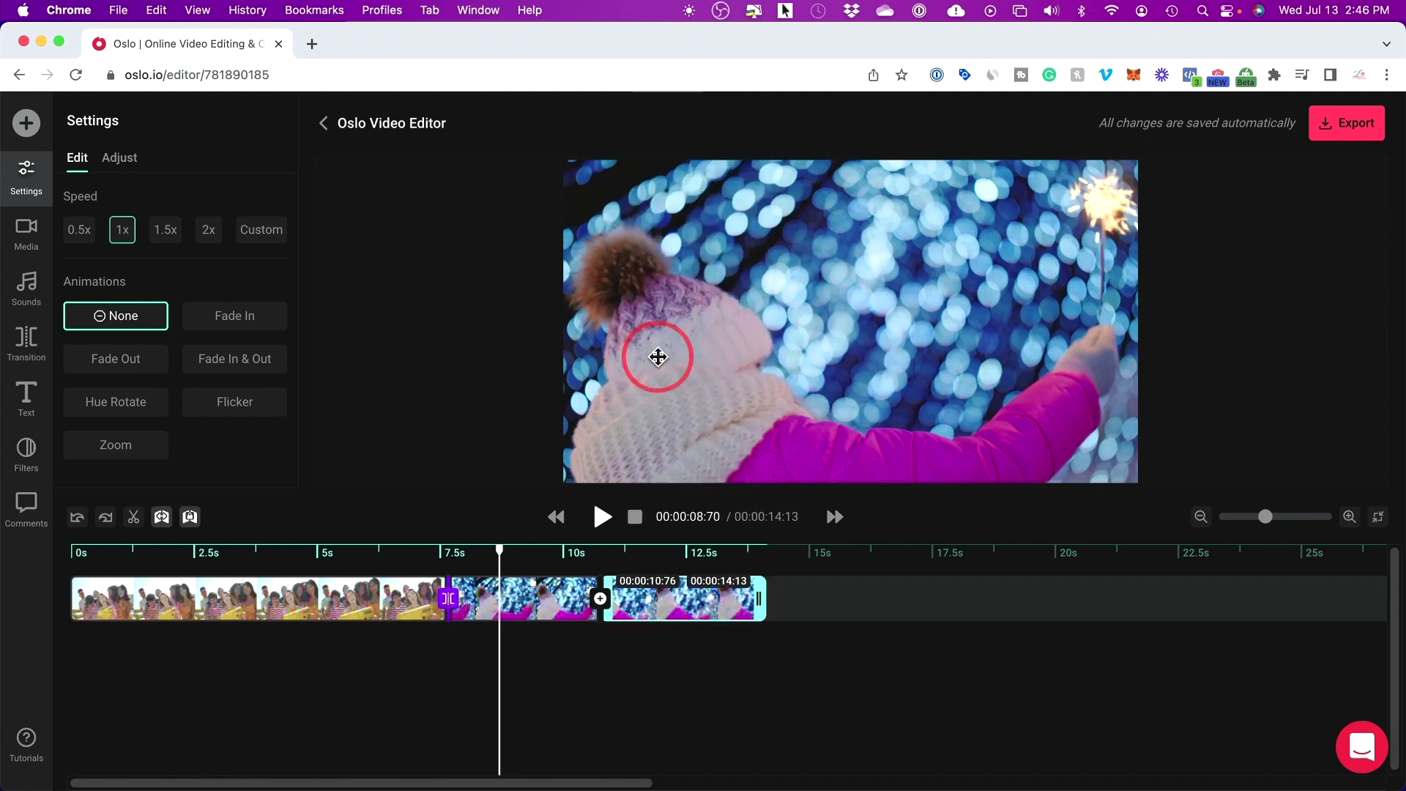
Play the Directional Warp transition at 7.68 s, then select the beach clip.
{"action": "left_click", "coordinate": [406, 551]}
{"action": "key", "text": "space"}
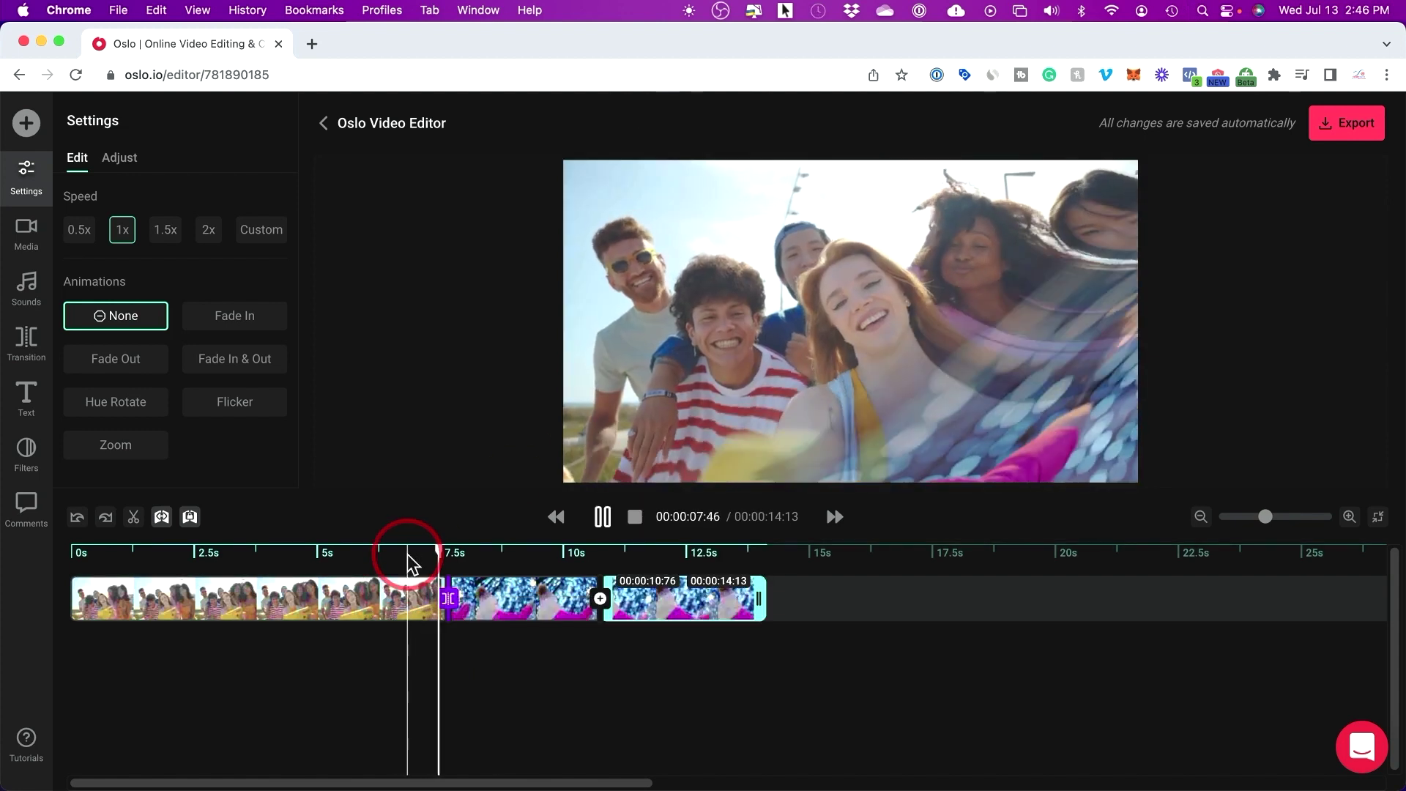
{"action": "key", "text": "space"}
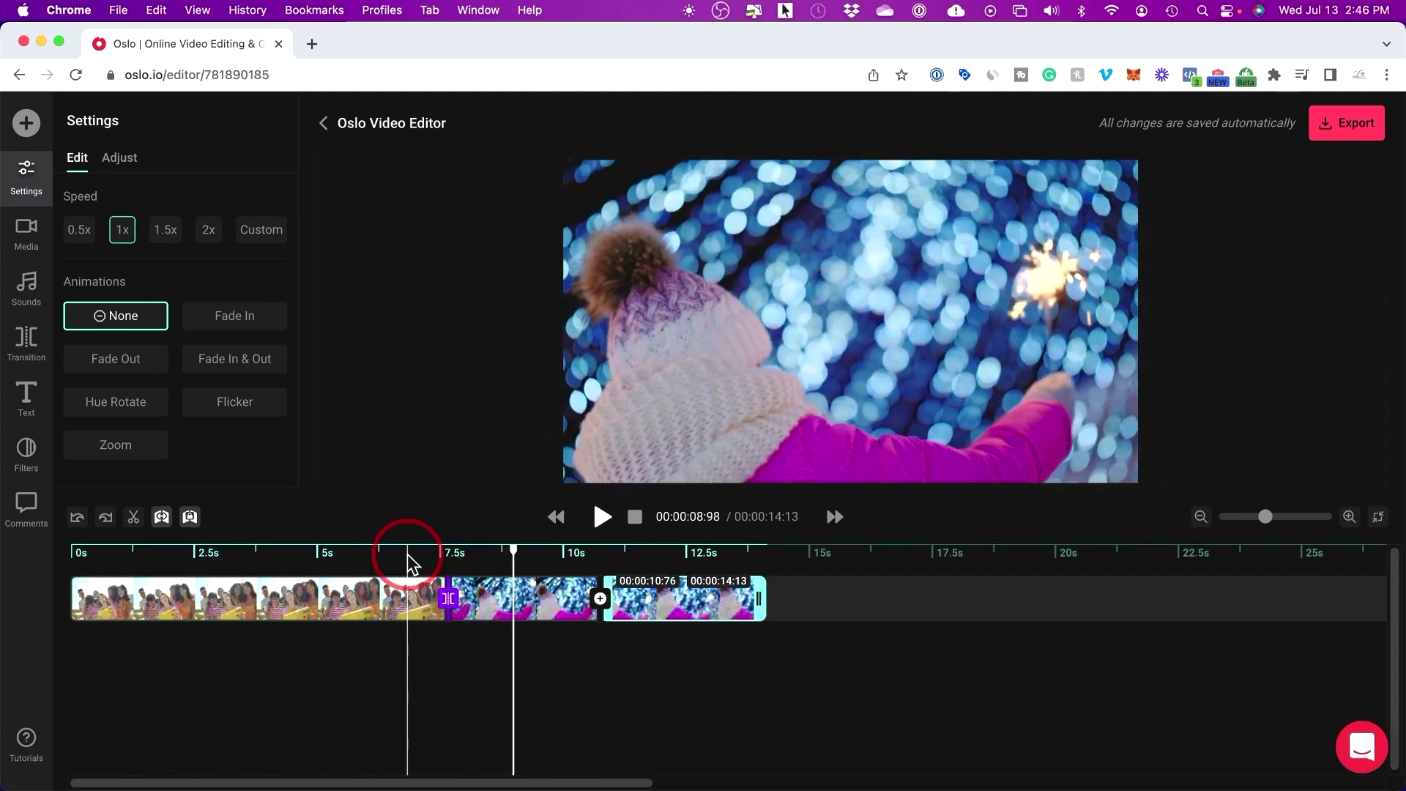
{"action": "left_click", "coordinate": [346, 598]}
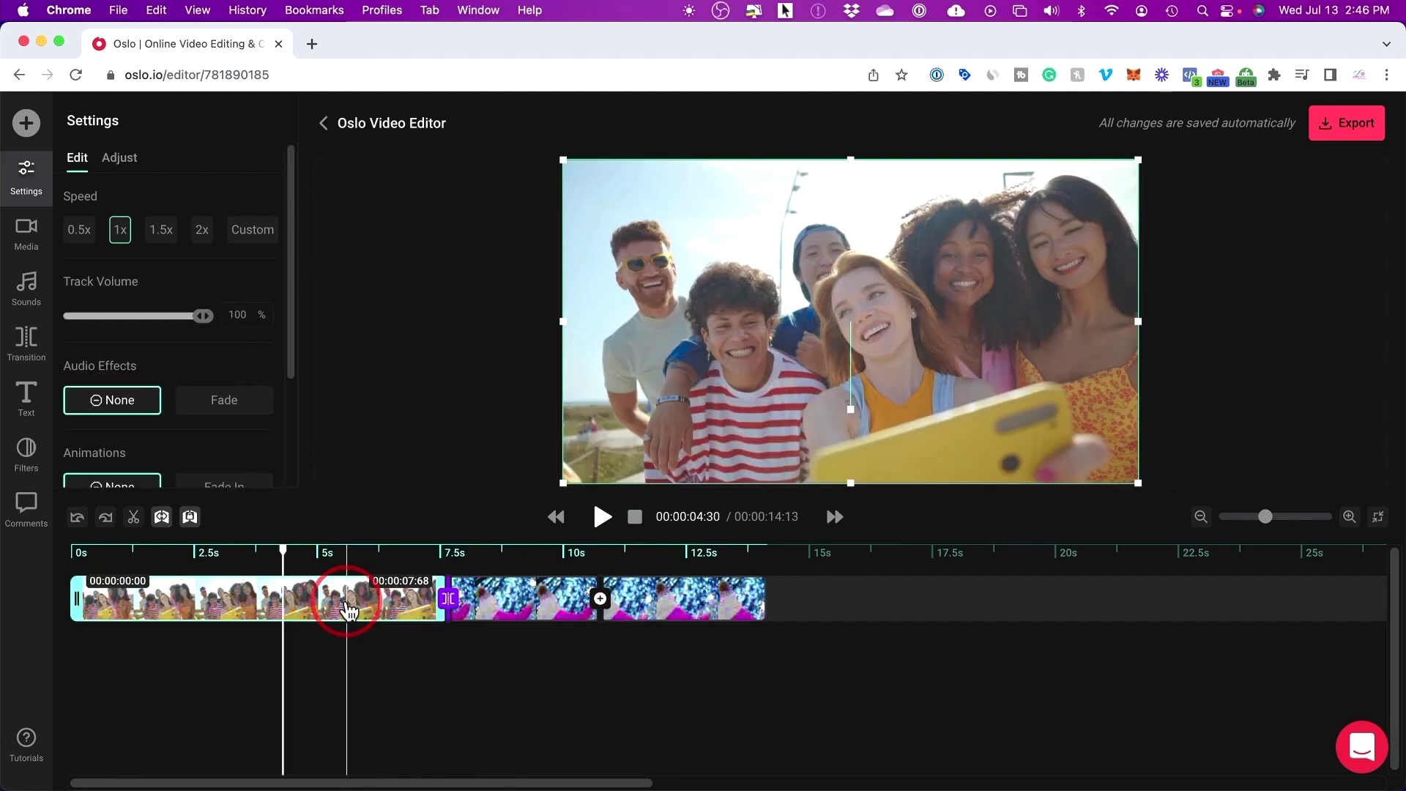
Detach the beach clip's audio, turn its volume down to 0%, and delete the audio track.
{"action": "left_click_drag", "start_coordinate": [283, 550], "coordinate": [293, 552]}
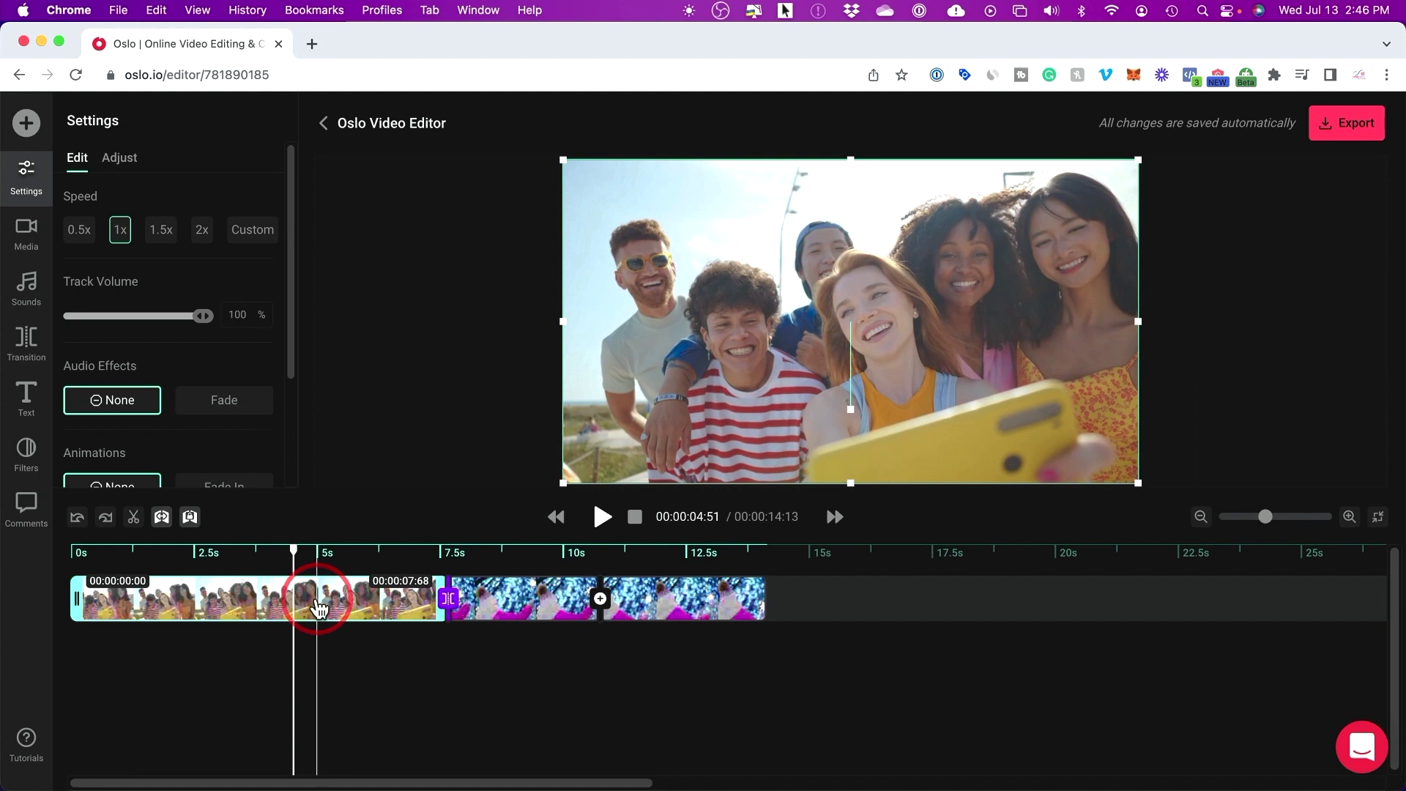
{"action": "right_click", "coordinate": [319, 608]}
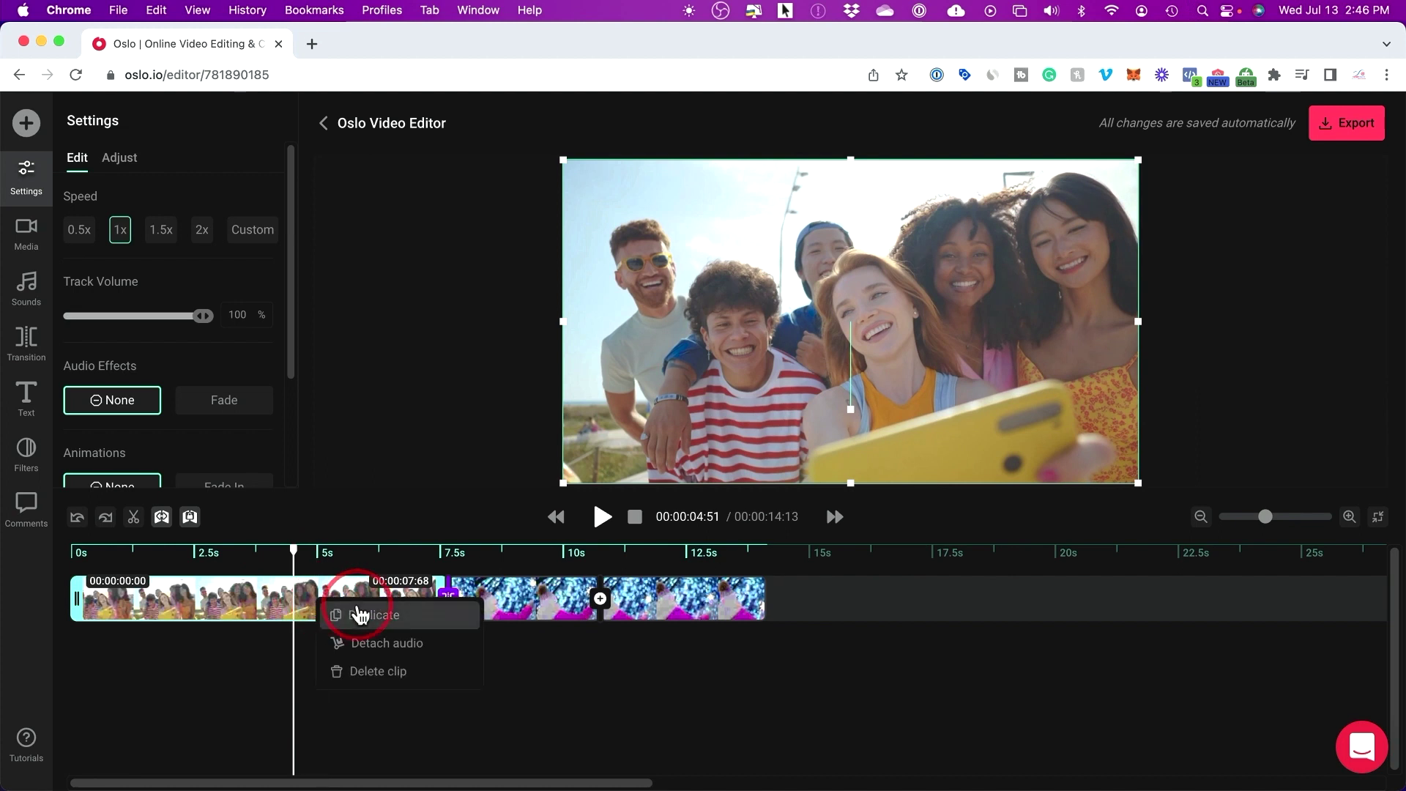
{"action": "left_click", "coordinate": [376, 649]}
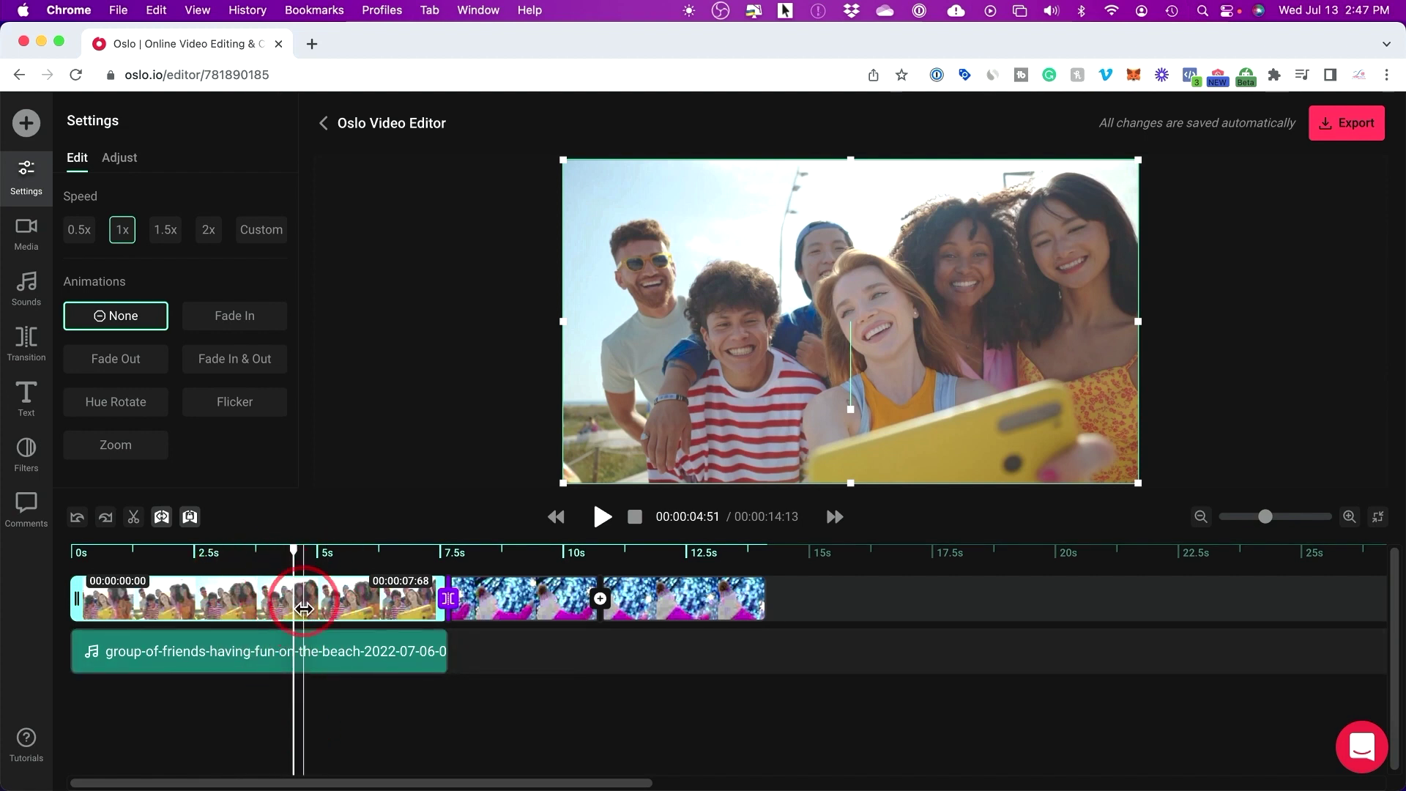
{"action": "left_click", "coordinate": [342, 650]}
{"action": "left_click", "coordinate": [343, 654]}
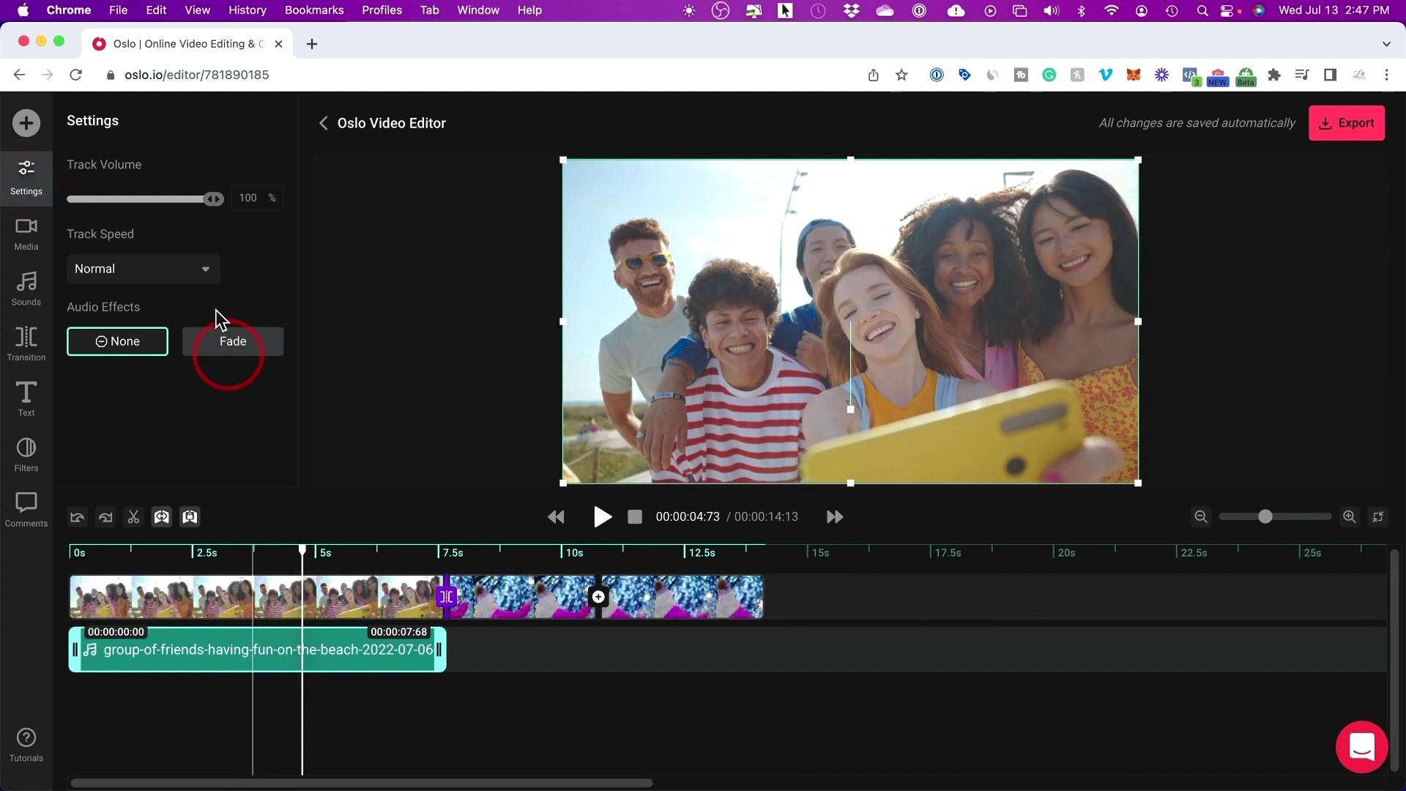
{"action": "left_click_drag", "start_coordinate": [215, 206], "coordinate": [137, 210]}
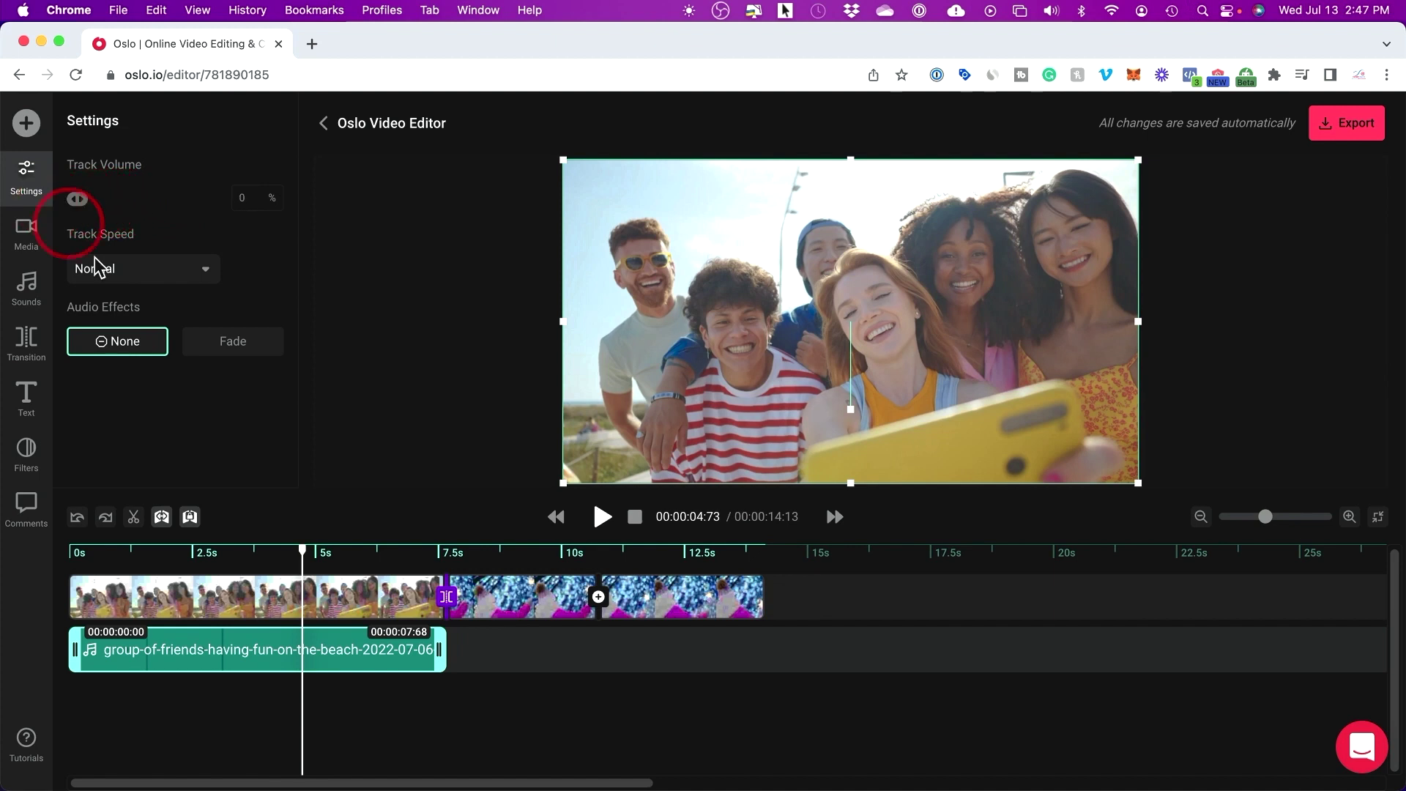
{"action": "left_click", "coordinate": [341, 657]}
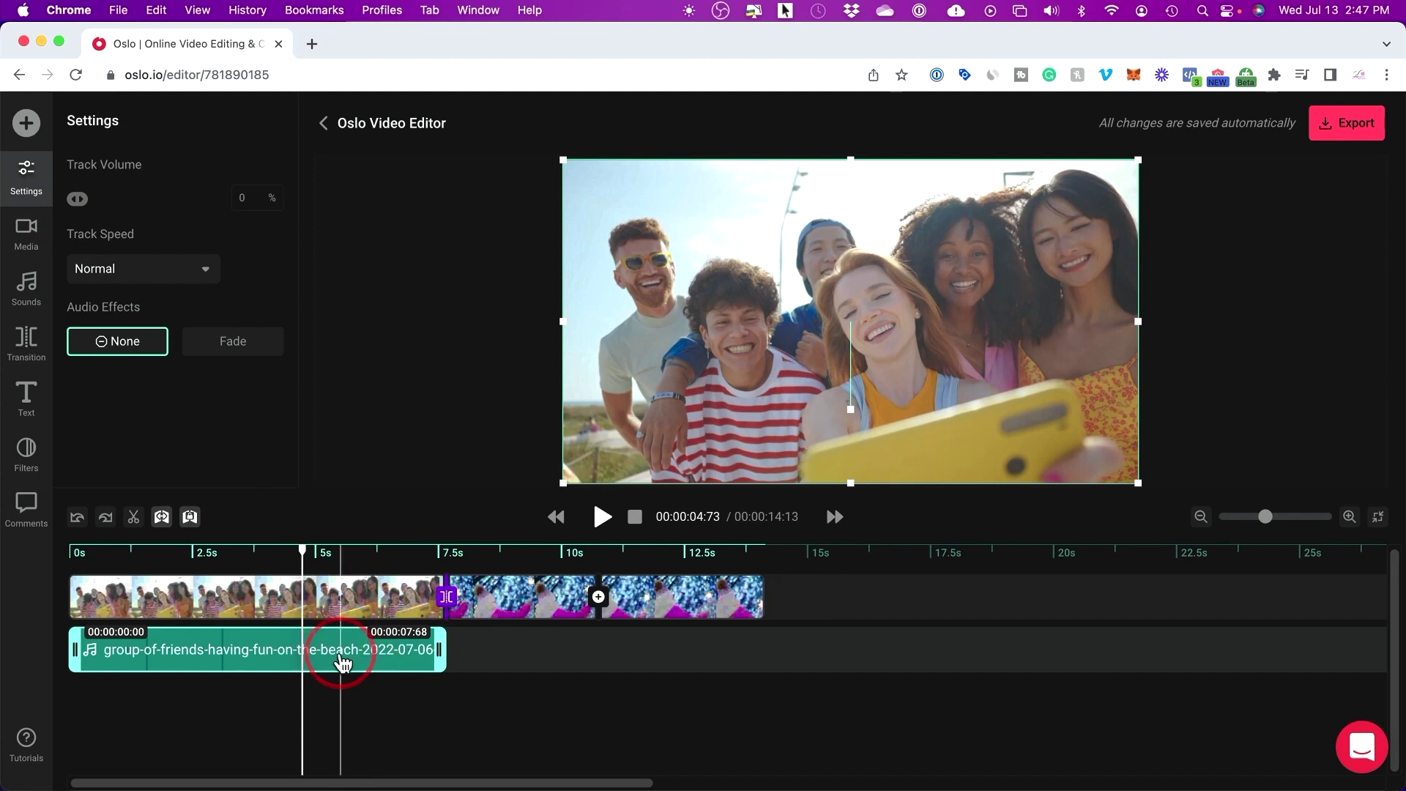
{"action": "key", "text": "Delete"}
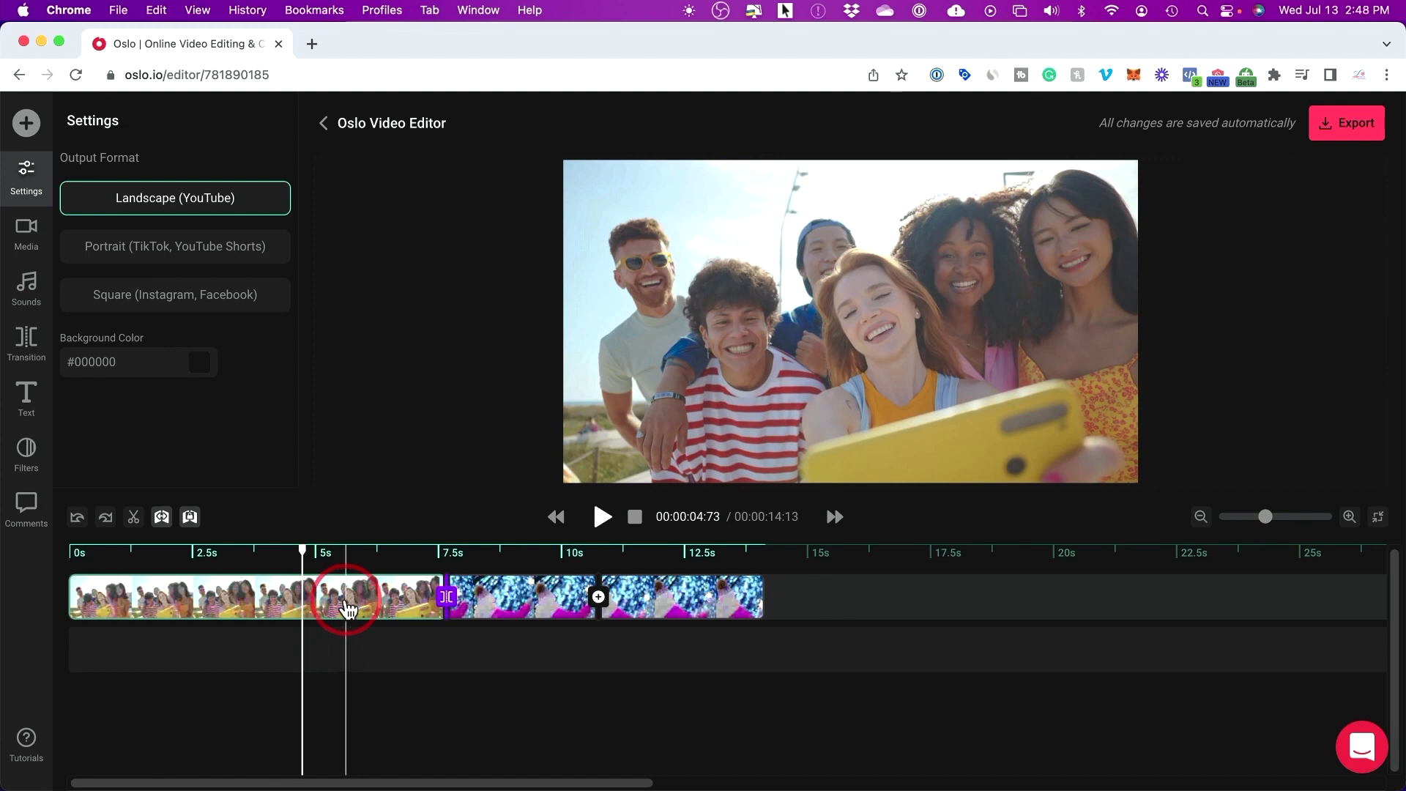
Add an Abril Fatface 'Sample Text' clip and move it to start at 0.10 s, running to 10.10 s.
{"action": "left_click", "coordinate": [27, 405]}
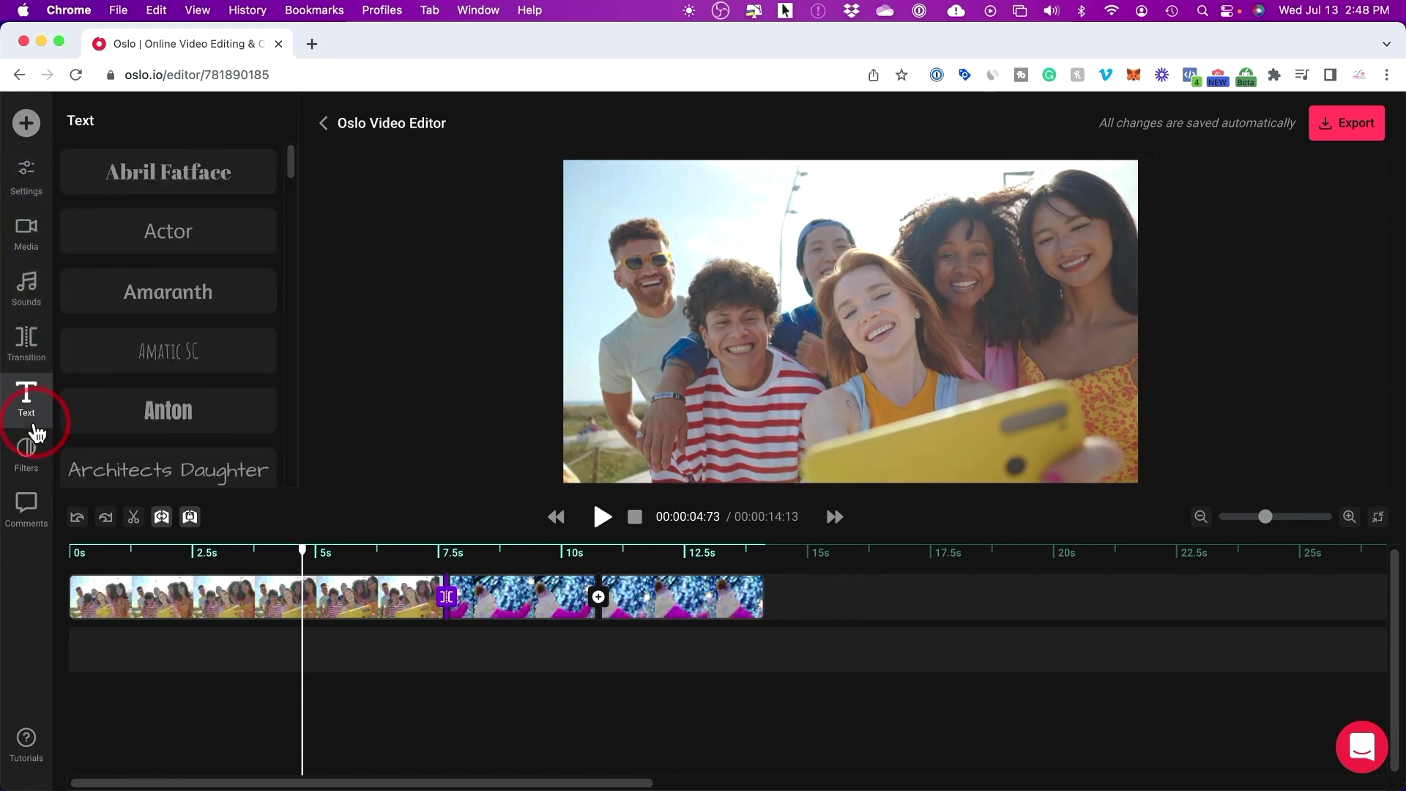
{"action": "left_click", "coordinate": [159, 178]}
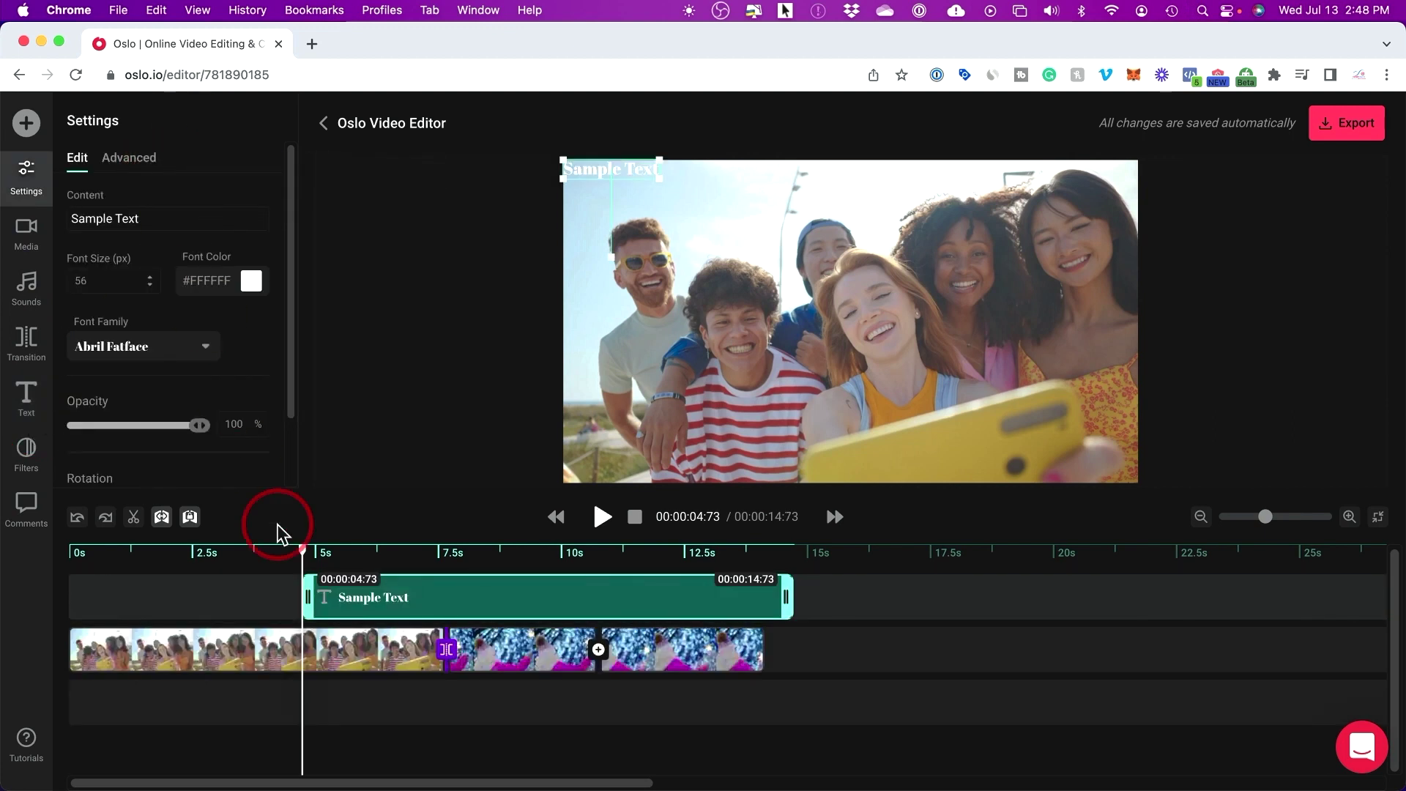
{"action": "left_click_drag", "start_coordinate": [645, 593], "coordinate": [368, 599]}
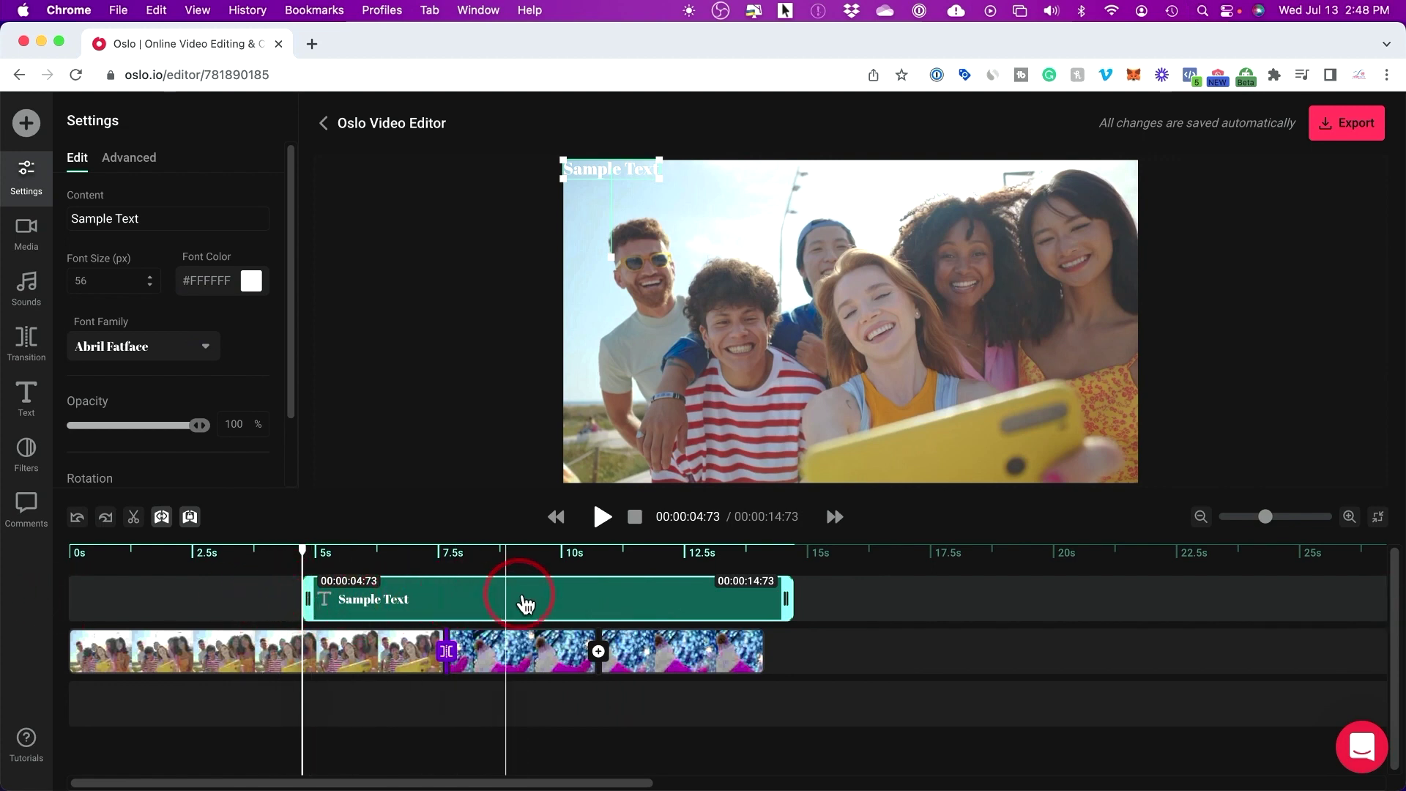
{"action": "left_click_drag", "start_coordinate": [527, 602], "coordinate": [273, 603]}
{"action": "left_click_drag", "start_coordinate": [303, 552], "coordinate": [227, 549]}
{"action": "left_click", "coordinate": [260, 597]}
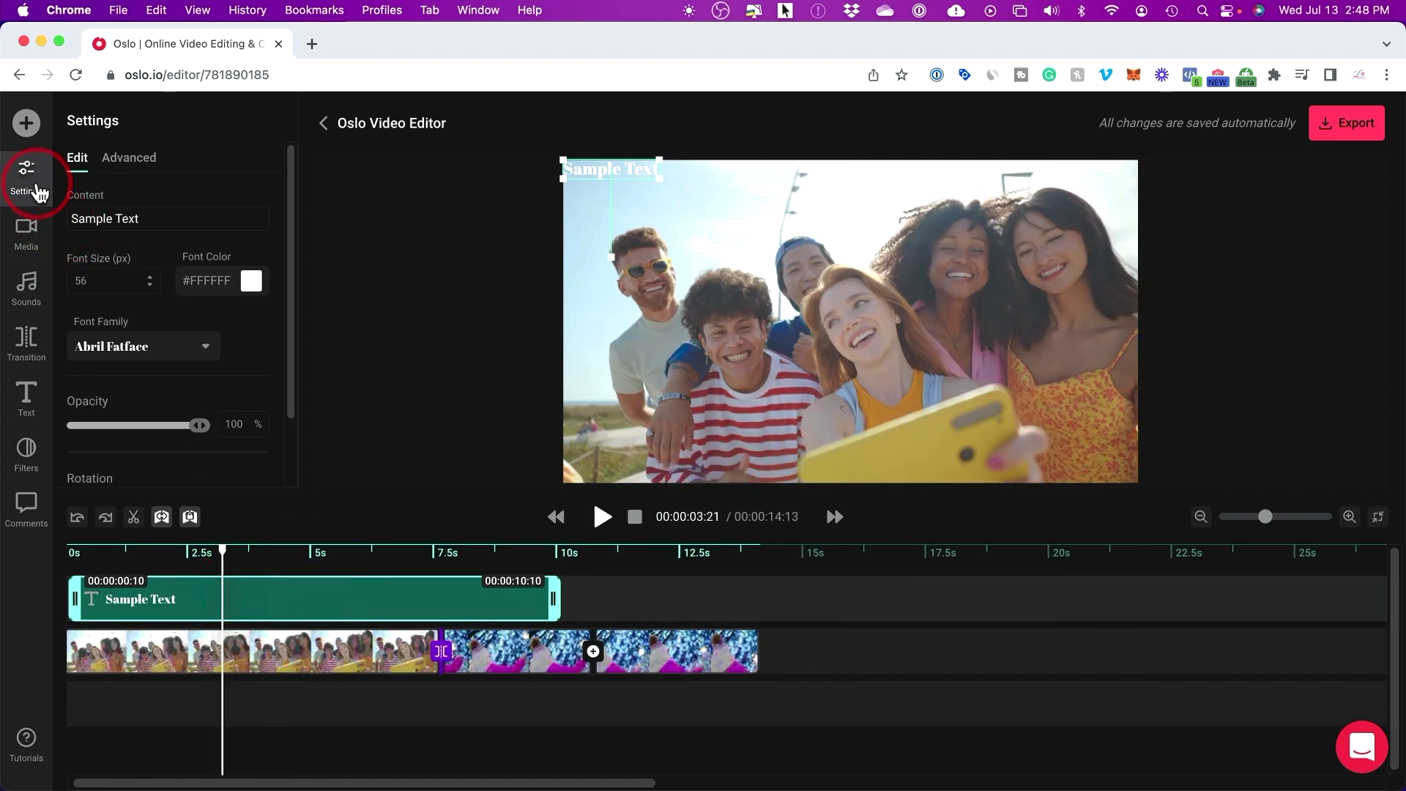
Replace the sample text with 'our trip' and make it black (#000000).
{"action": "left_click_drag", "start_coordinate": [190, 214], "coordinate": [4, 213]}
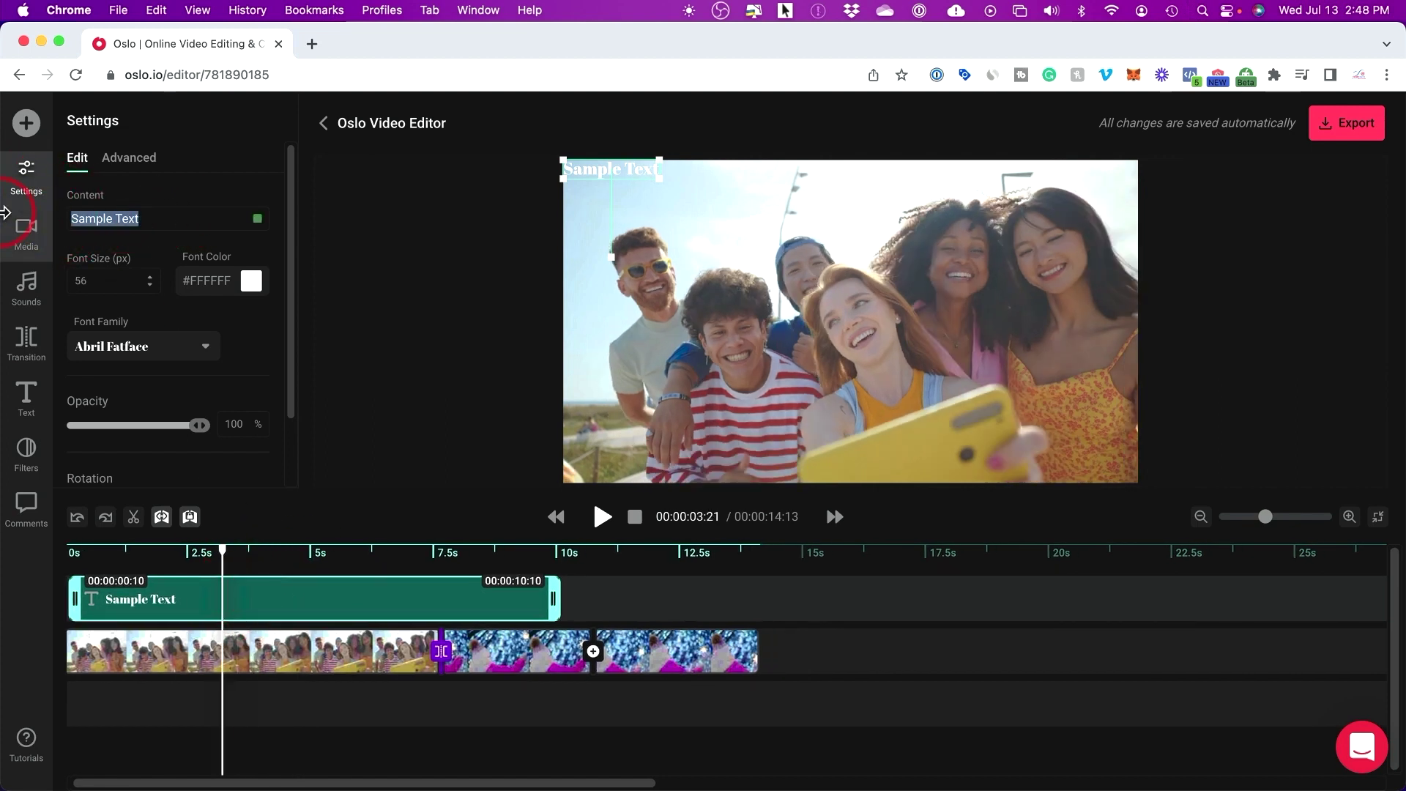
{"action": "type", "text": "our trip"}
{"action": "key", "text": "Tab"}
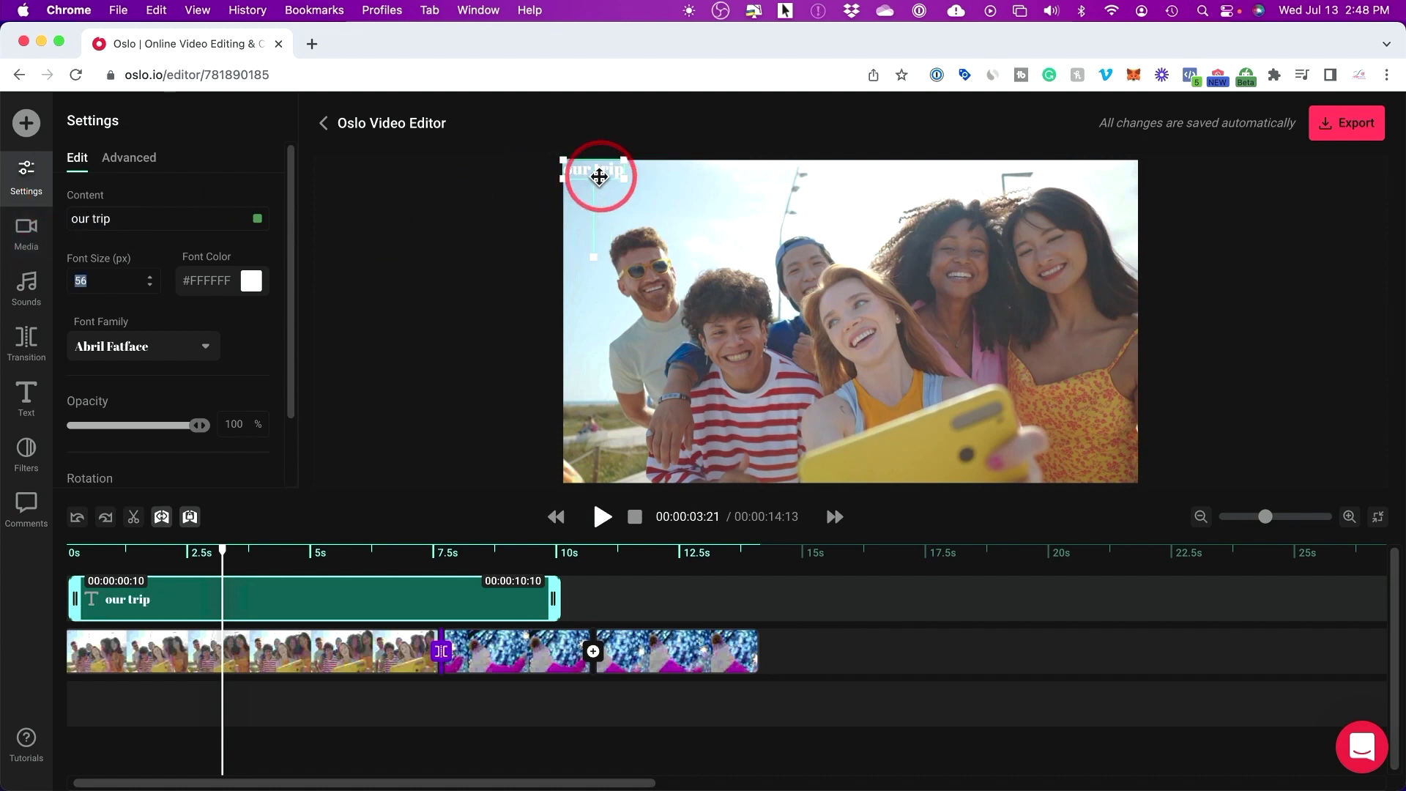
{"action": "left_click", "coordinate": [252, 282]}
{"action": "left_click_drag", "start_coordinate": [284, 355], "coordinate": [395, 439]}
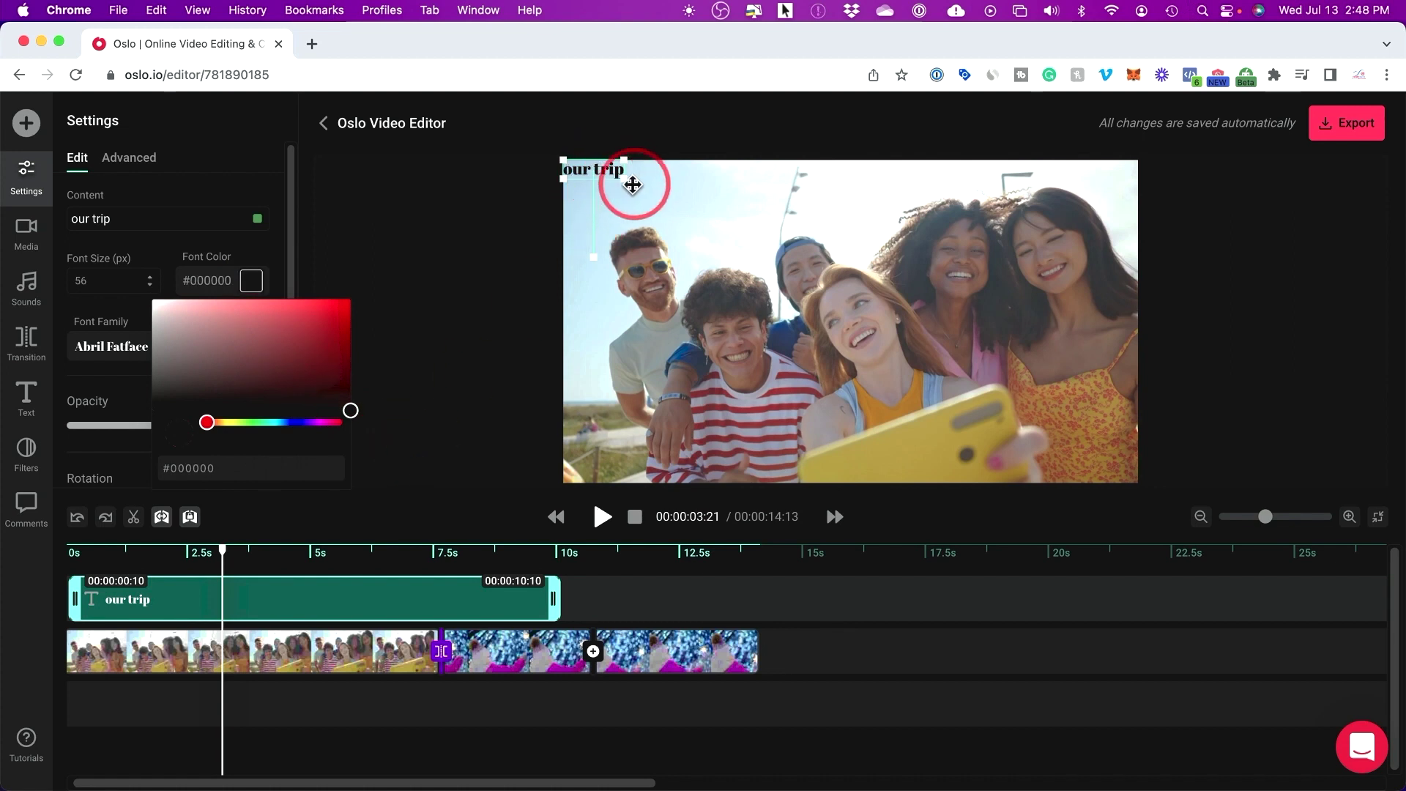
Enlarge the title, move it to the lower centre, and set its font size to 250.
{"action": "left_click_drag", "start_coordinate": [624, 179], "coordinate": [838, 304]}
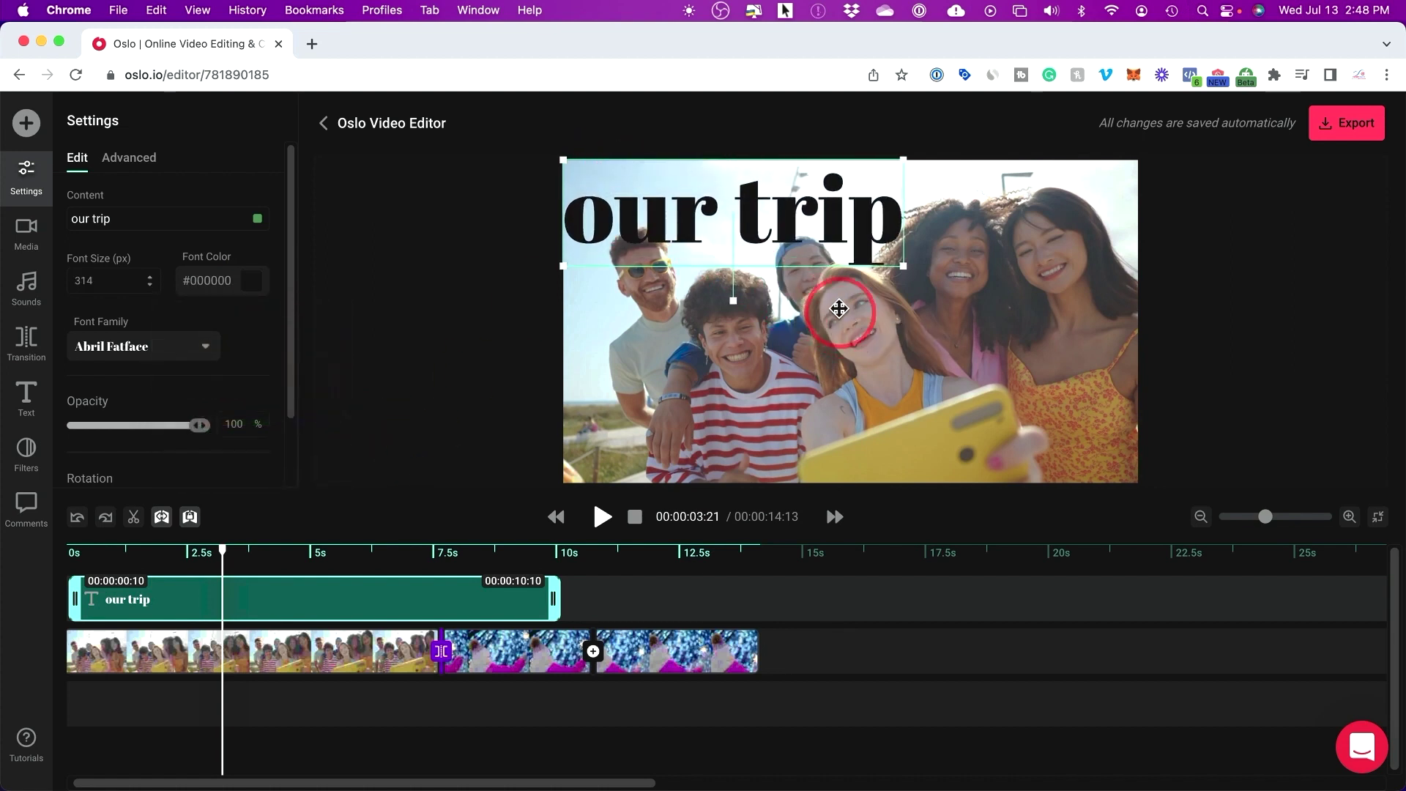
{"action": "left_click_drag", "start_coordinate": [709, 185], "coordinate": [932, 370]}
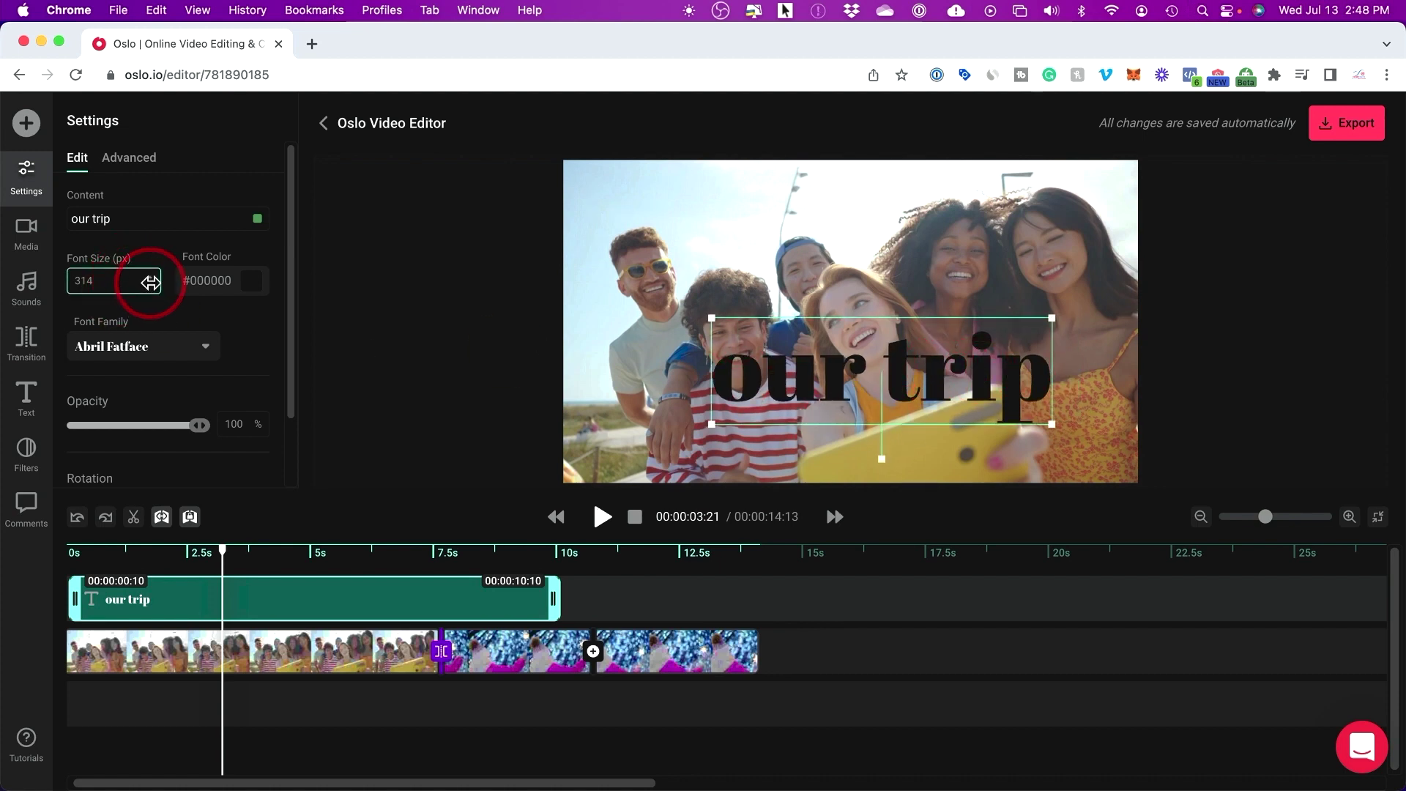
{"action": "key", "text": "super+a"}
{"action": "type", "text": "147"}
{"action": "left_click", "coordinate": [4, 267]}
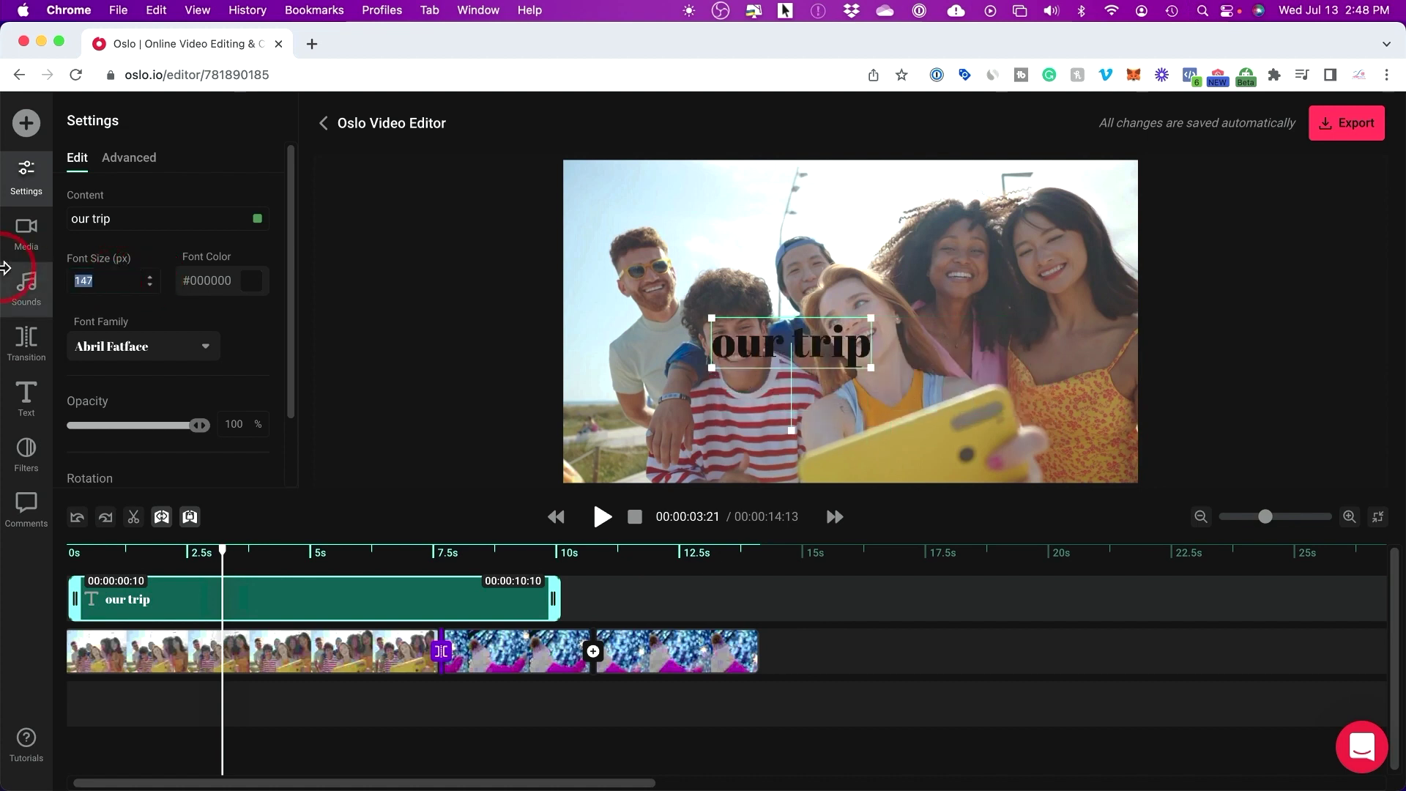
{"action": "left_click", "coordinate": [90, 278]}
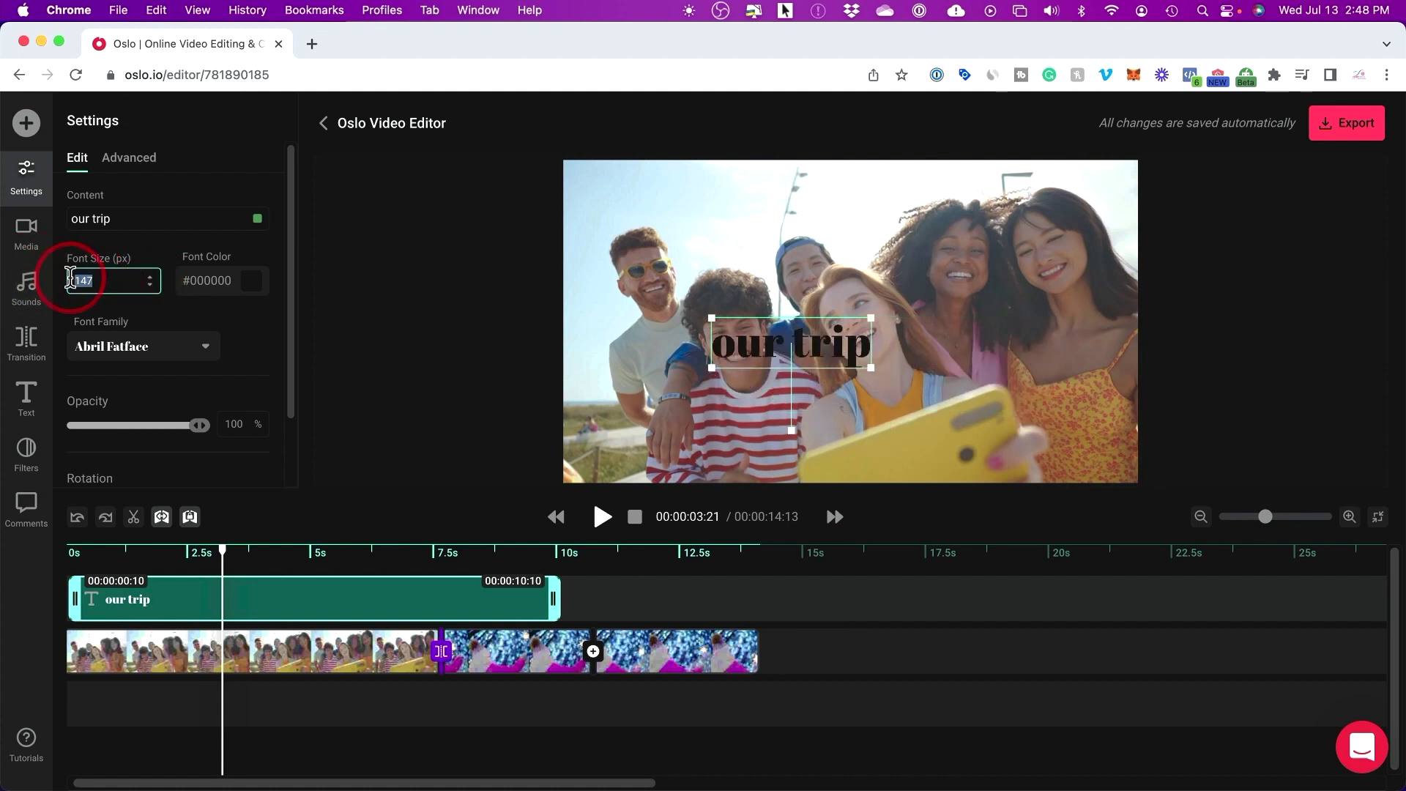
{"action": "type", "text": "250"}
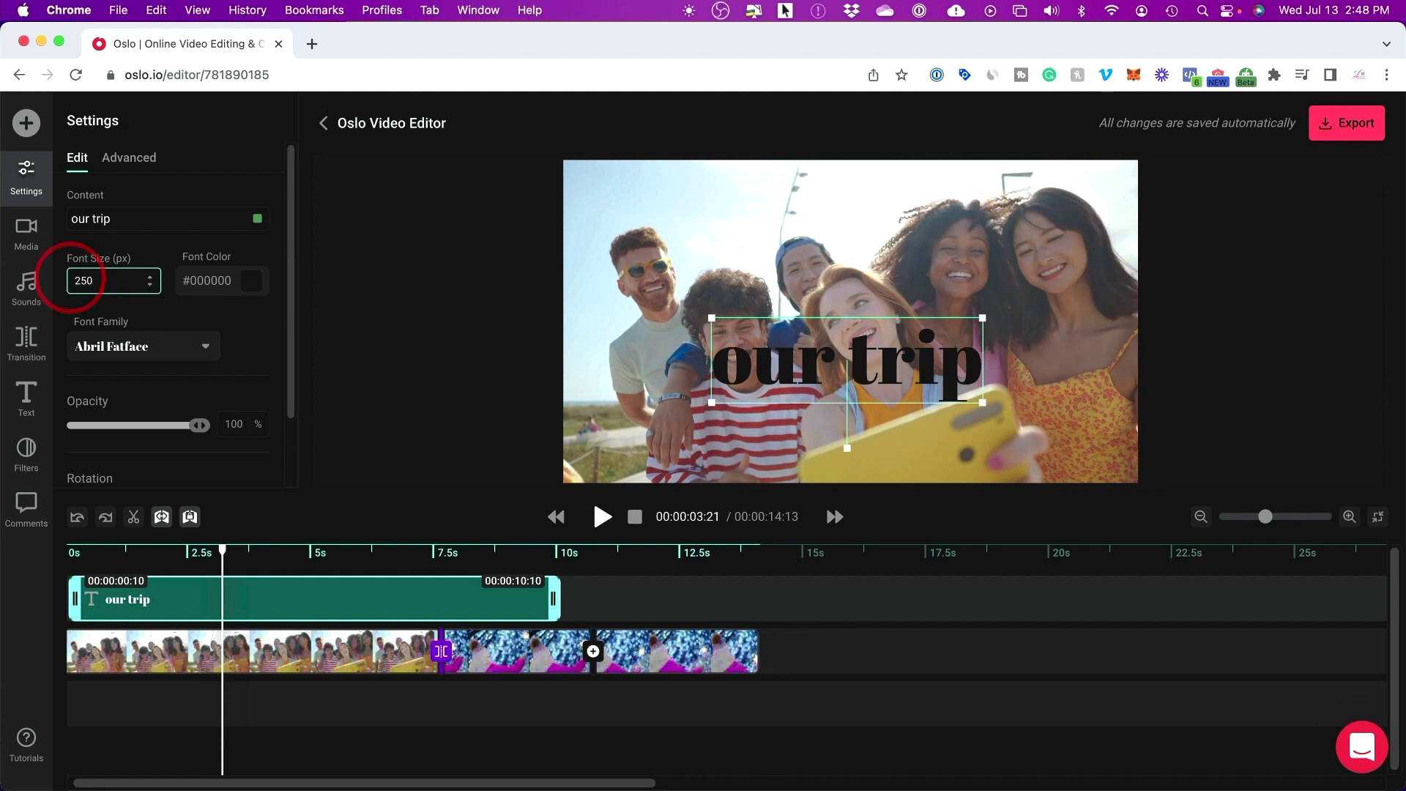
Switch the title font to Amaranth at full opacity and extend the title clip slightly.
{"action": "left_click", "coordinate": [110, 348]}
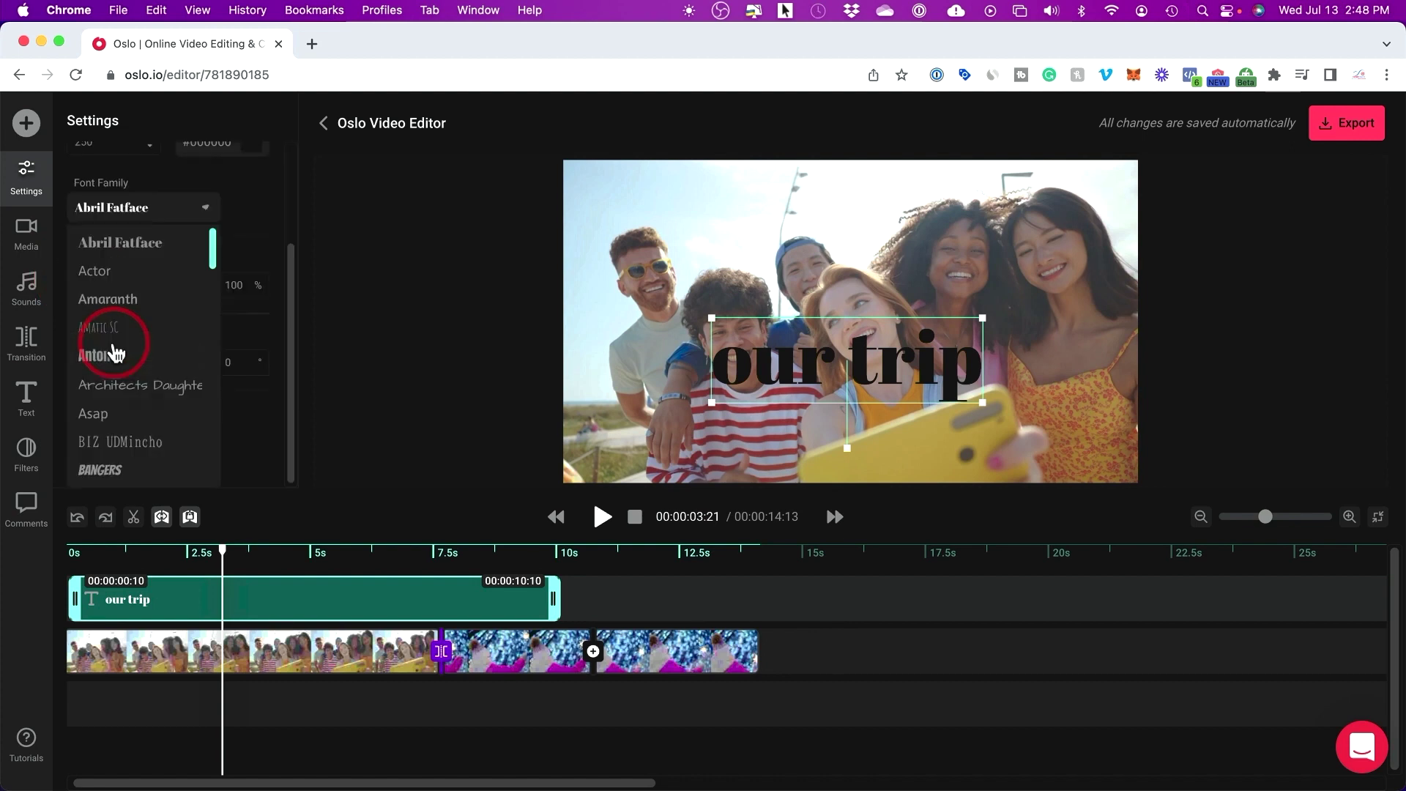
{"action": "left_click", "coordinate": [110, 297]}
{"action": "left_click_drag", "start_coordinate": [200, 345], "coordinate": [264, 354]}
{"action": "left_click_drag", "start_coordinate": [555, 598], "coordinate": [572, 598]}
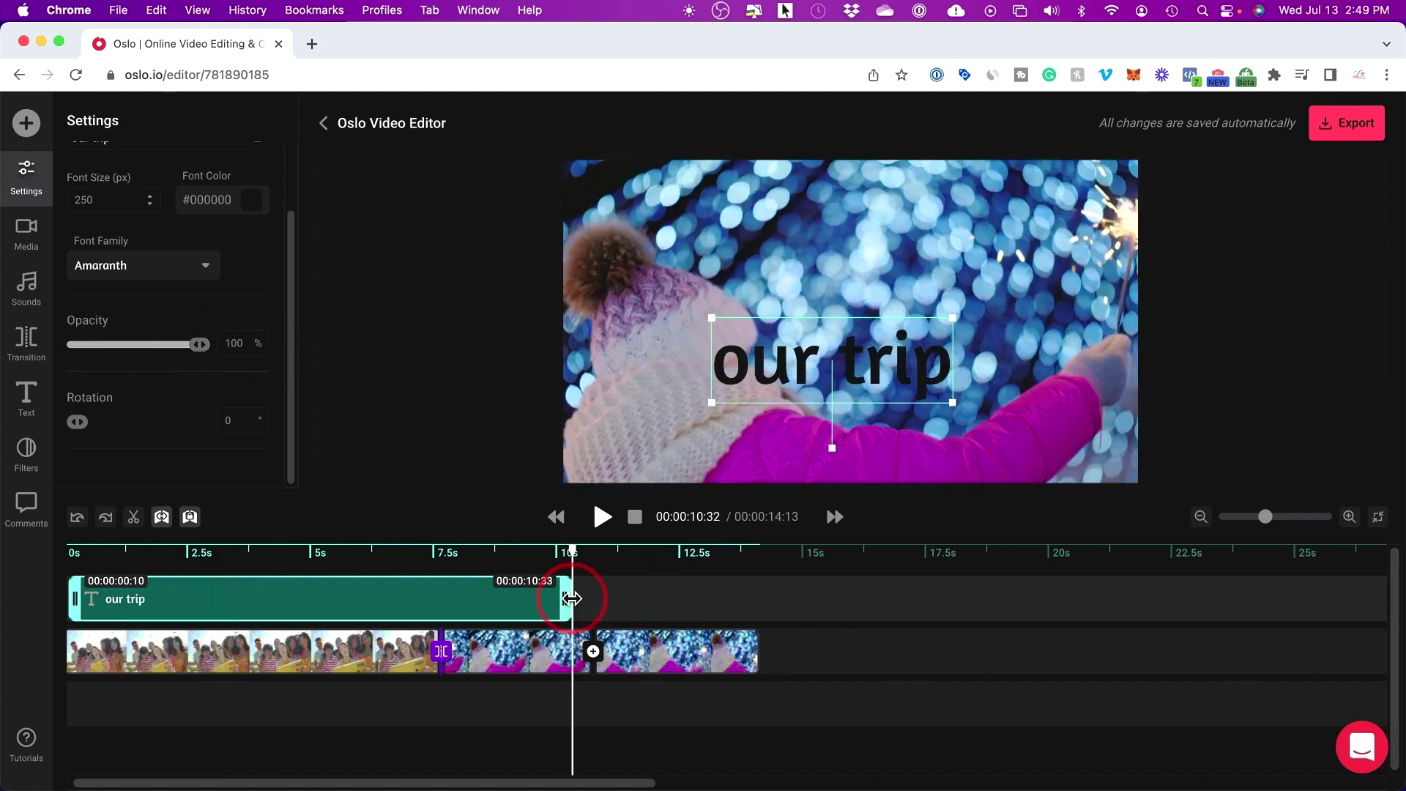
Trim the title to end at the transition, duplicate it after the clips, and preview.
{"action": "left_click", "coordinate": [313, 597]}
{"action": "left_click_drag", "start_coordinate": [568, 598], "coordinate": [444, 603]}
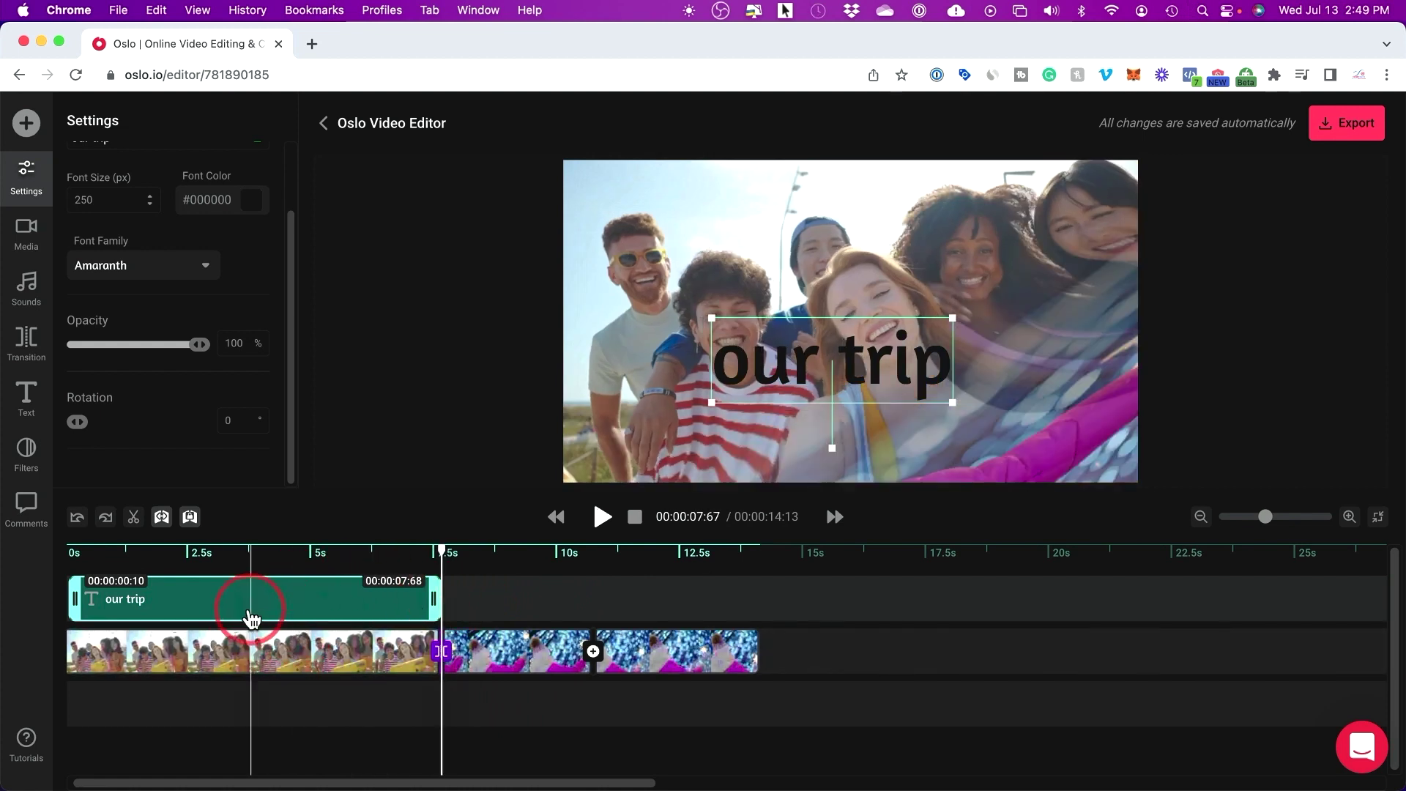
{"action": "right_click", "coordinate": [225, 606]}
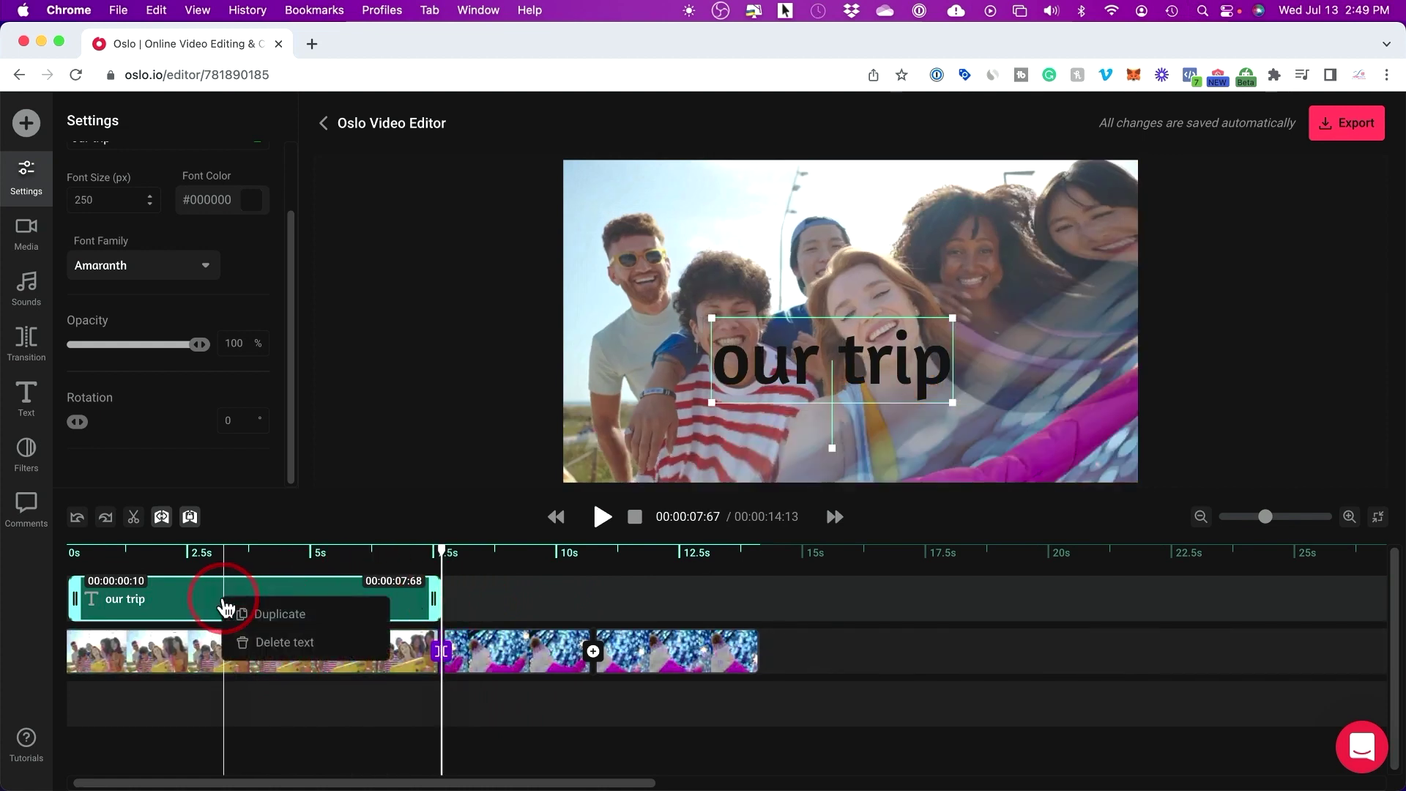
{"action": "left_click", "coordinate": [268, 617]}
{"action": "left_click_drag", "start_coordinate": [559, 602], "coordinate": [876, 665]}
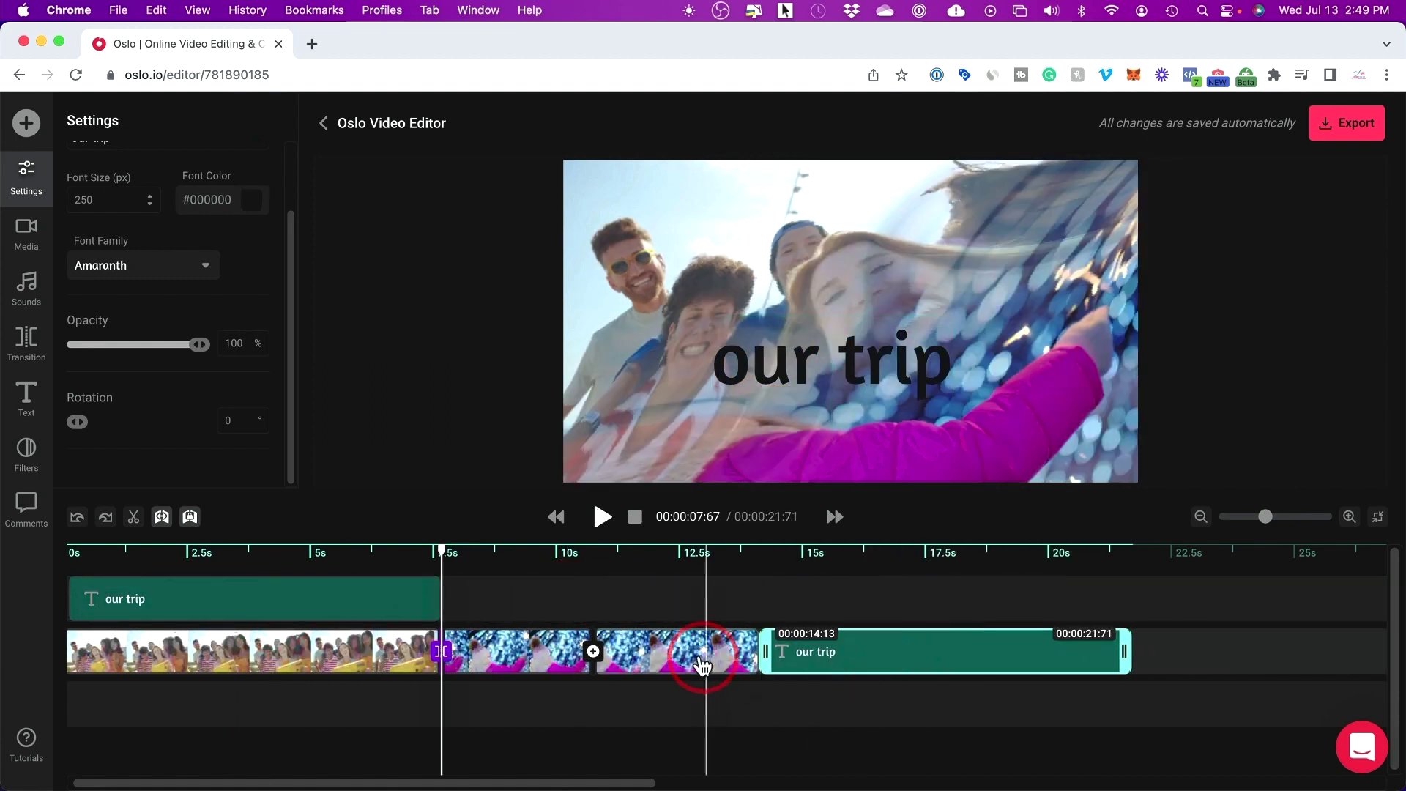
{"action": "left_click", "coordinate": [745, 591]}
{"action": "key", "text": "space"}
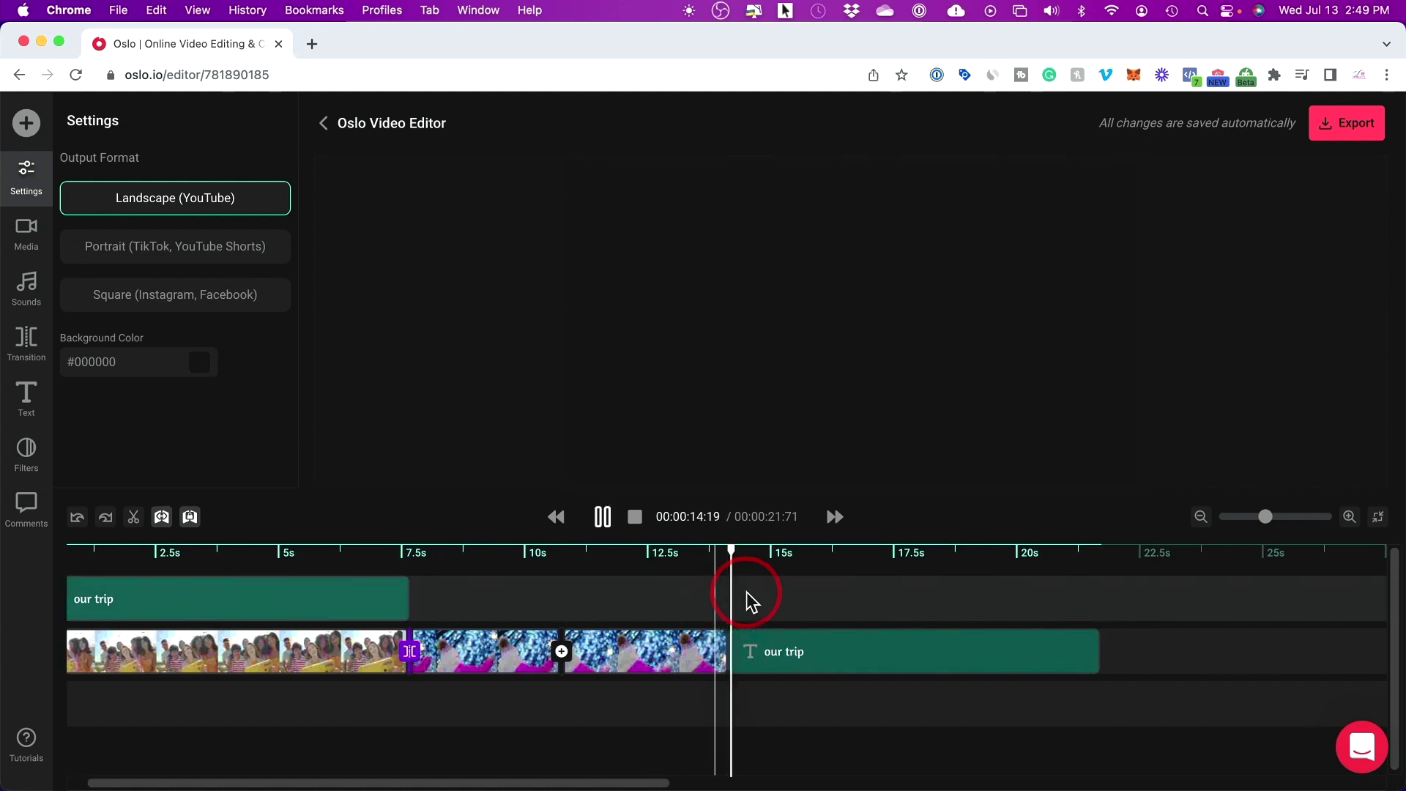
{"action": "key", "text": "space"}
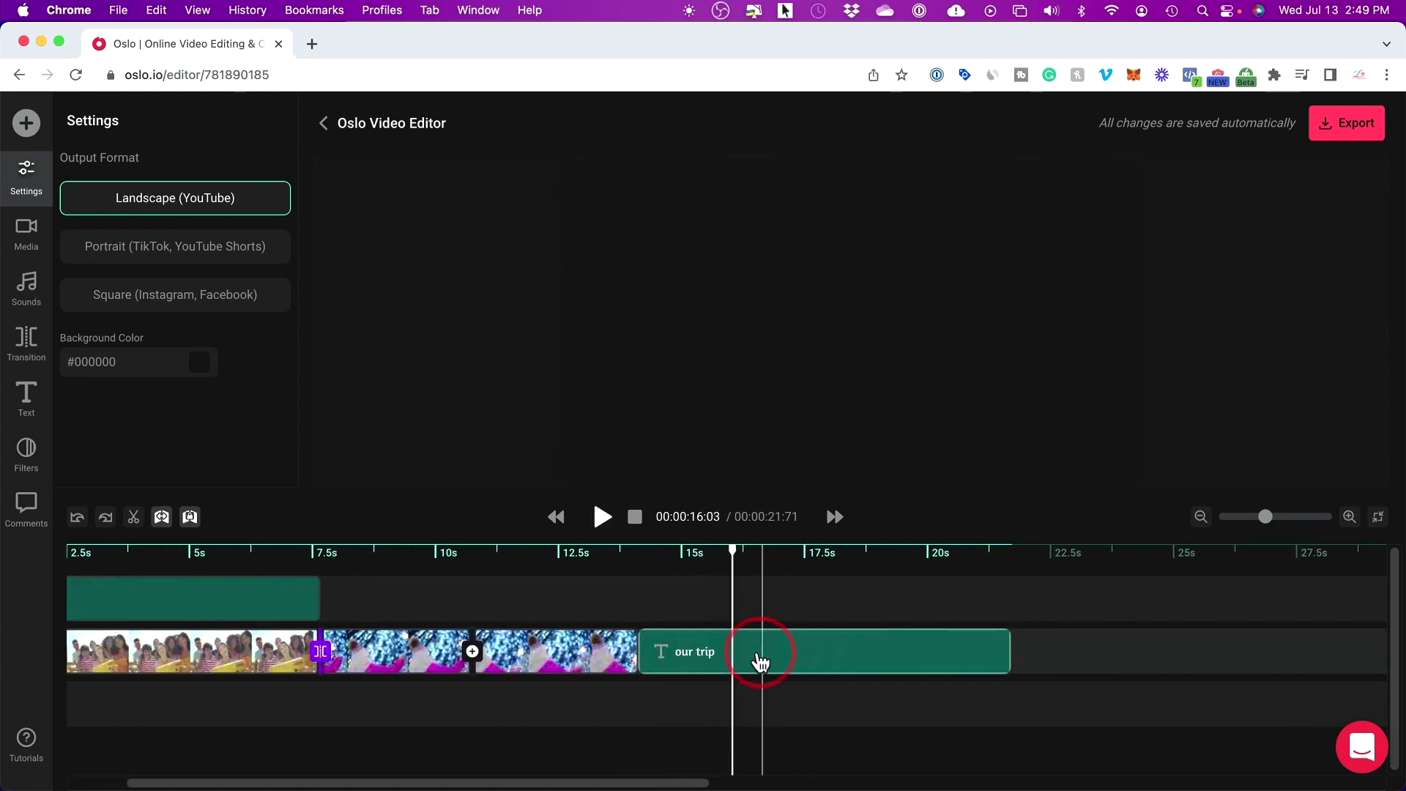
Make the copied title's text white (#FFFFFF).
{"action": "left_click_drag", "start_coordinate": [755, 663], "coordinate": [767, 659]}
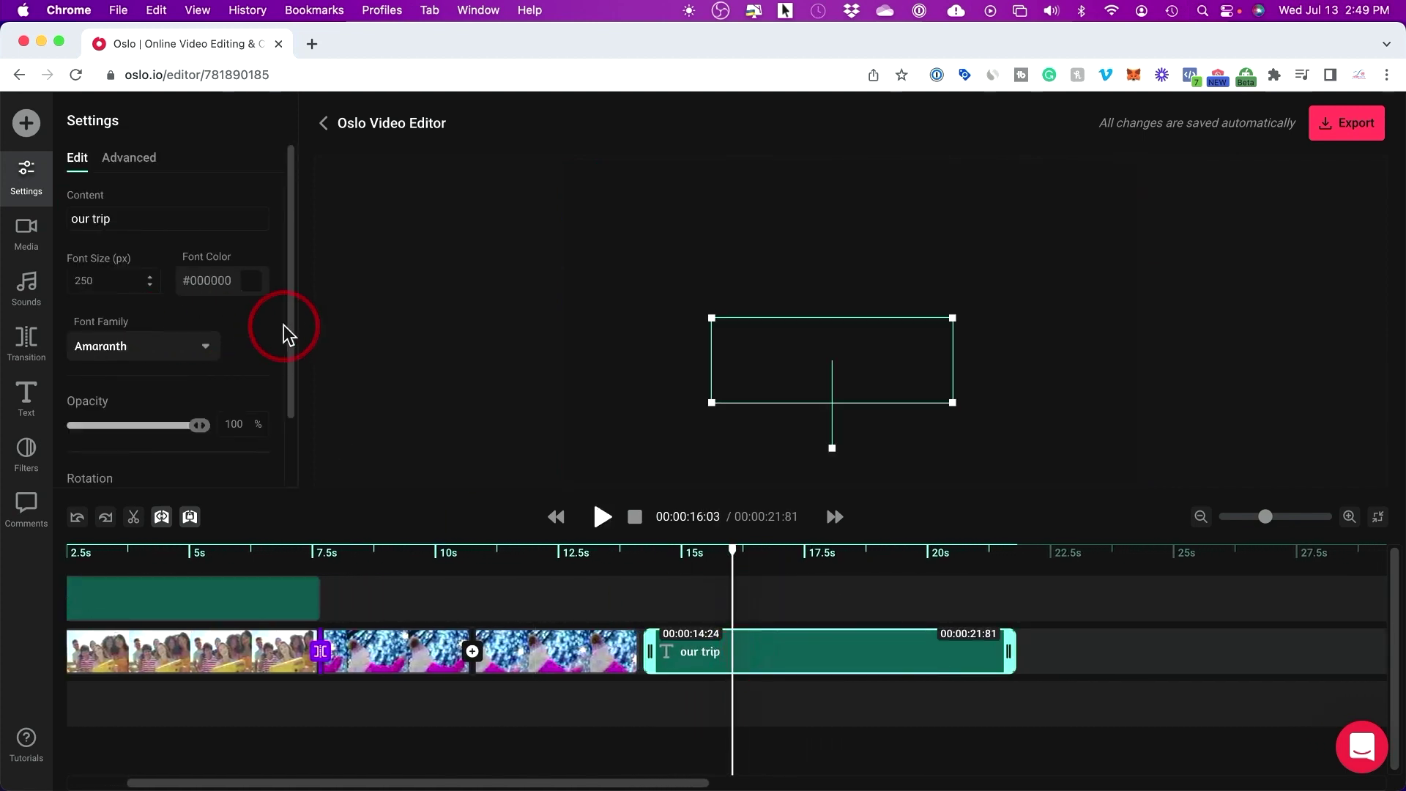
{"action": "left_click", "coordinate": [251, 281]}
{"action": "left_click_drag", "start_coordinate": [157, 399], "coordinate": [110, 289]}
{"action": "left_click", "coordinate": [654, 382]}
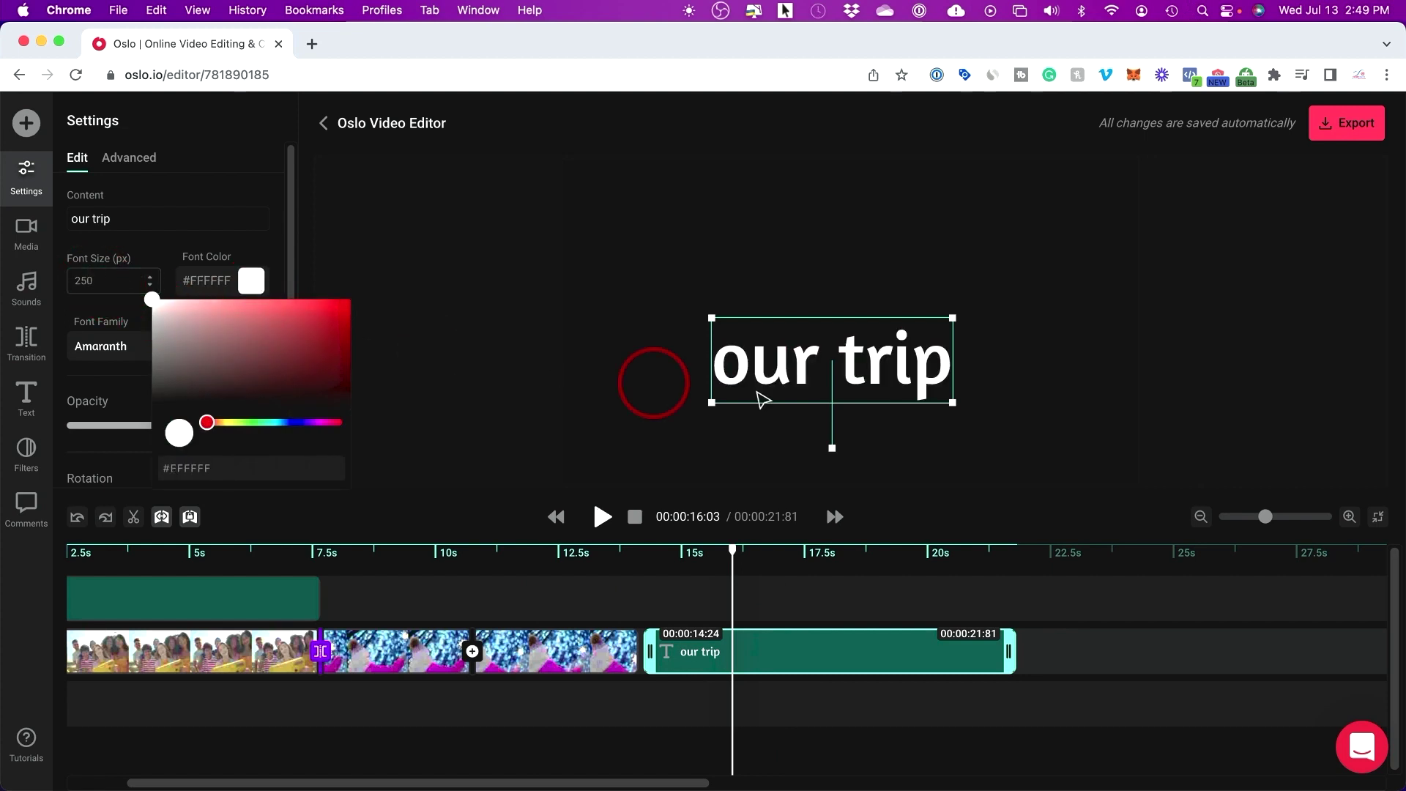
Change the copy to 'the end', centre it, and trim the clip to end at 17.68 s.
{"action": "double_click", "coordinate": [806, 379]}
{"action": "key", "text": "super+a"}
{"action": "type", "text": "the"}
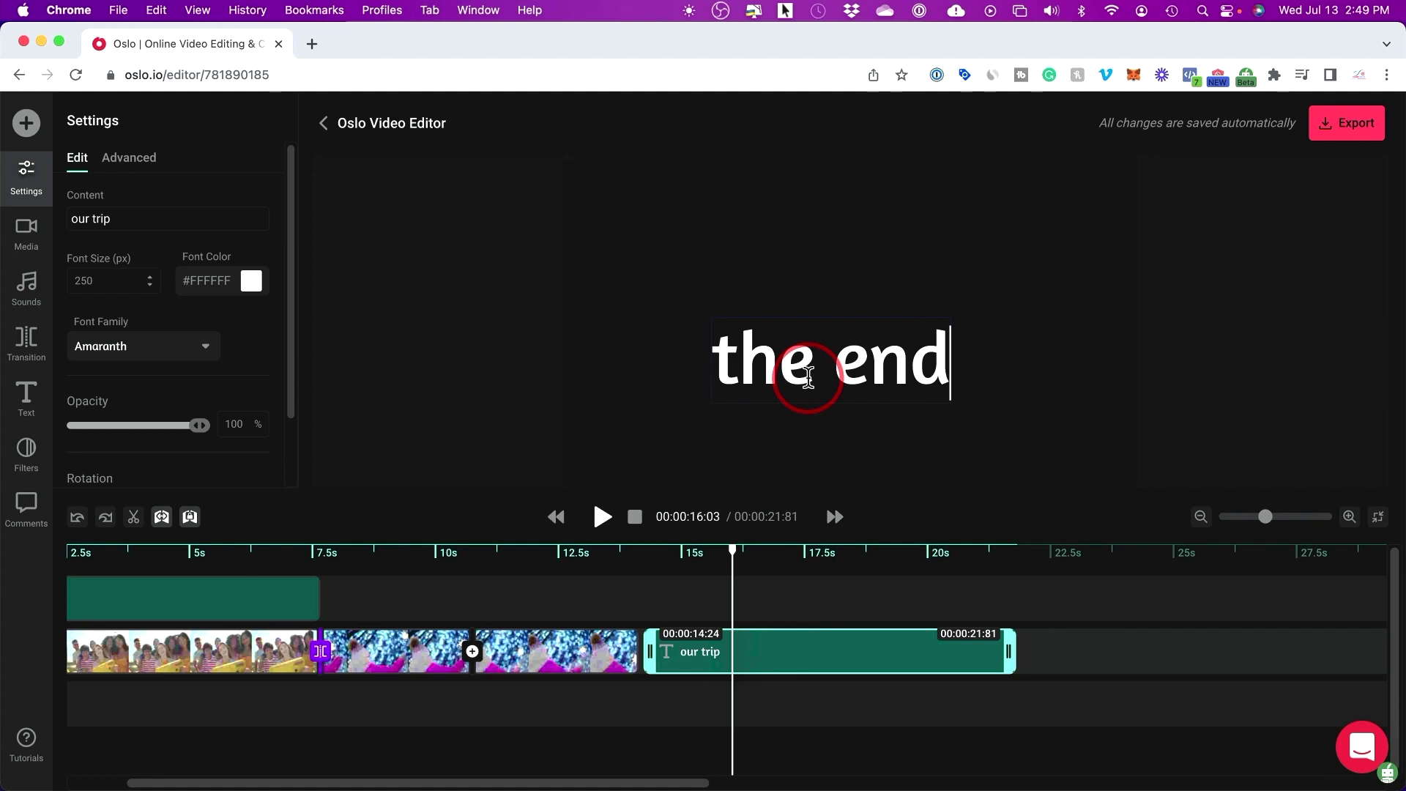
{"action": "left_click", "coordinate": [822, 606]}
{"action": "left_click", "coordinate": [812, 649]}
{"action": "left_click_drag", "start_coordinate": [814, 356], "coordinate": [826, 314]}
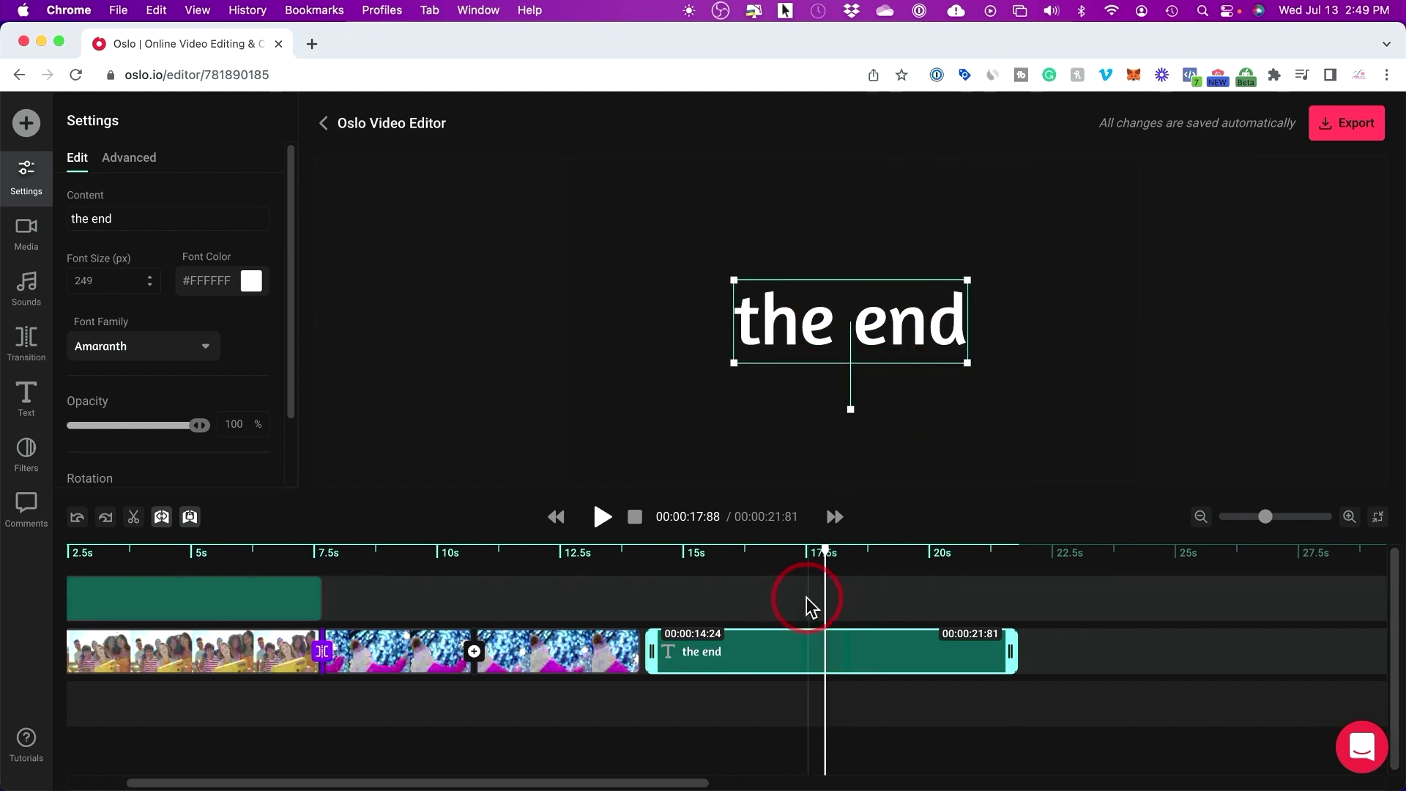
{"action": "left_click_drag", "start_coordinate": [1014, 641], "coordinate": [811, 643]}
Preview the ending, then export the video as 'Oslo Video Editor' at 30 FPS.
{"action": "left_click", "coordinate": [648, 566]}
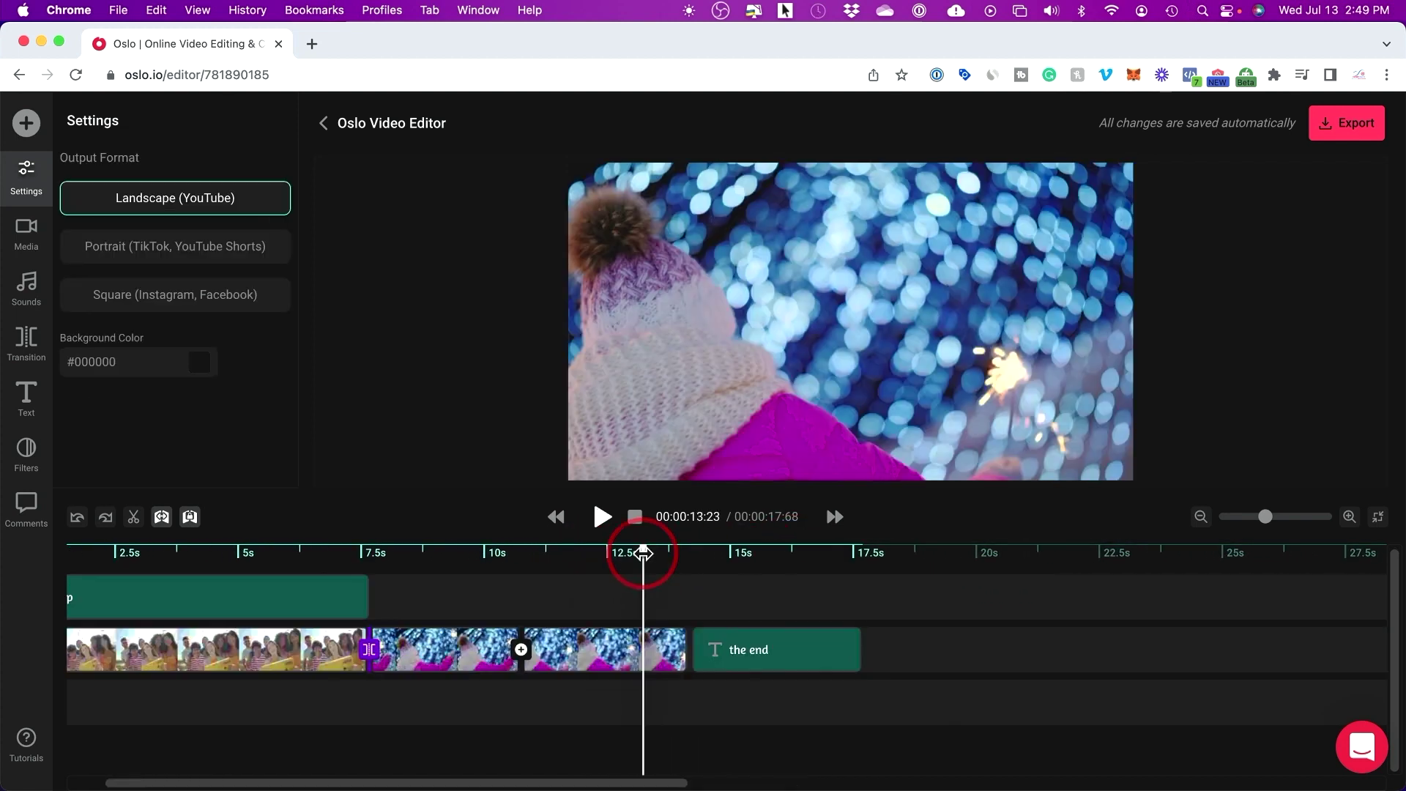
{"action": "key", "text": "space"}
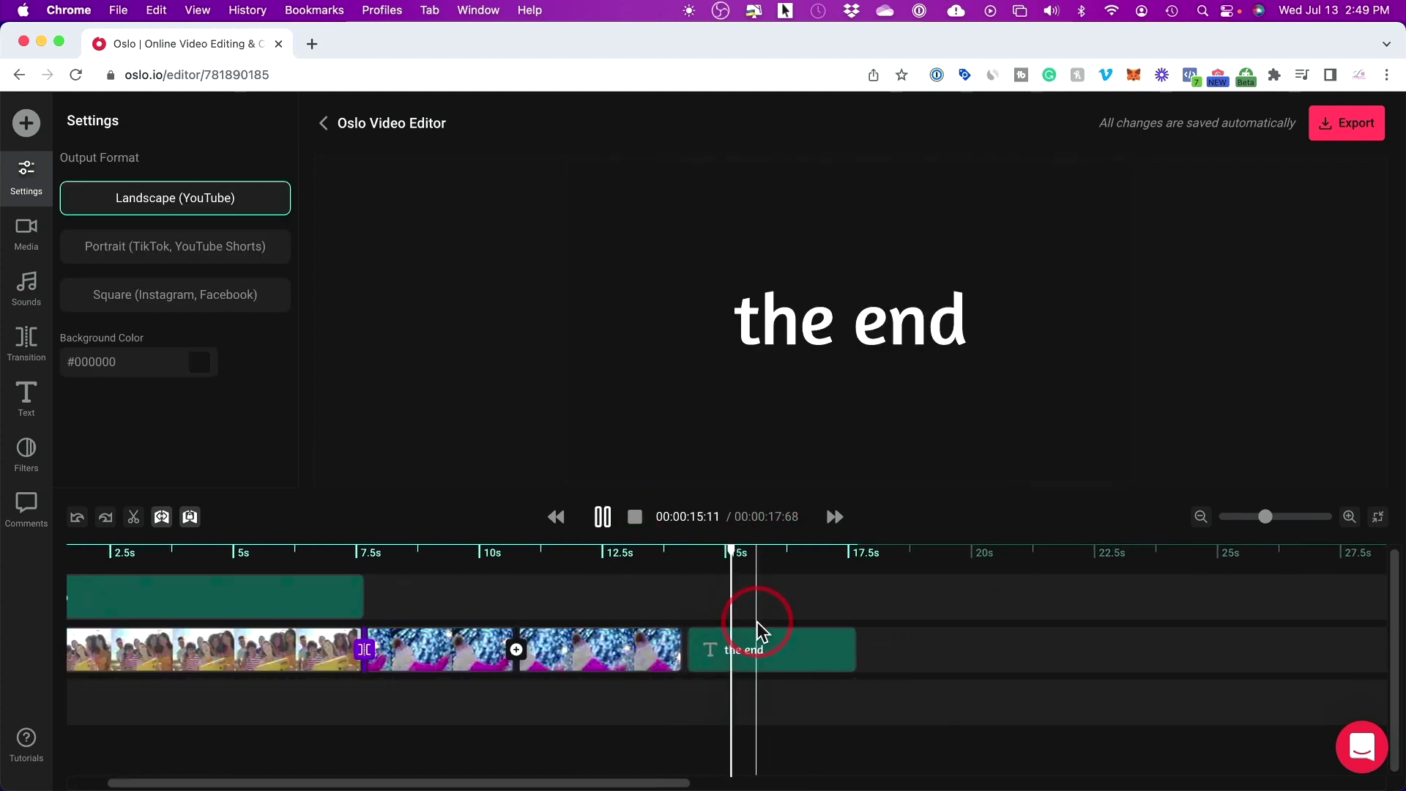
{"action": "key", "text": "space"}
{"action": "left_click", "coordinate": [925, 649]}
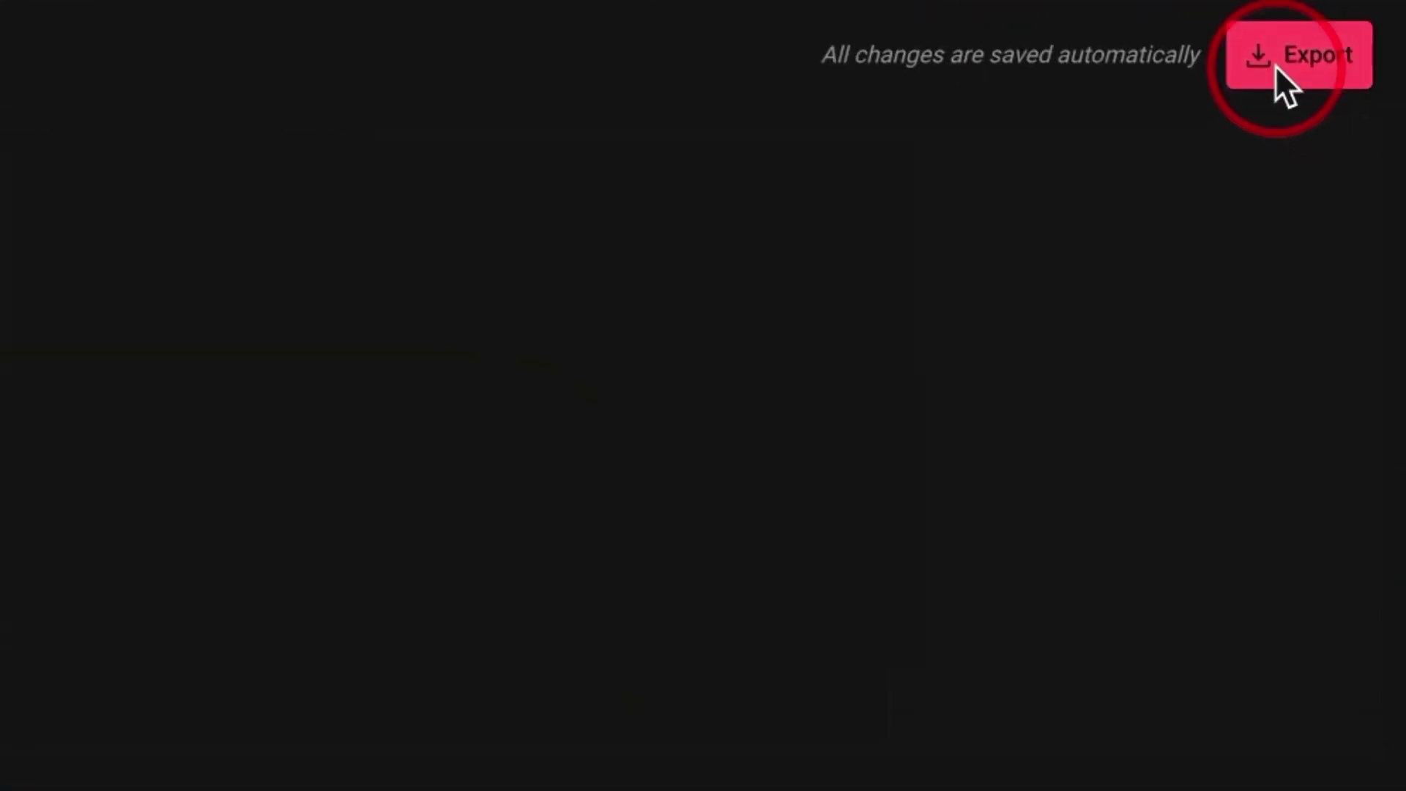
{"action": "left_click", "coordinate": [1340, 125]}
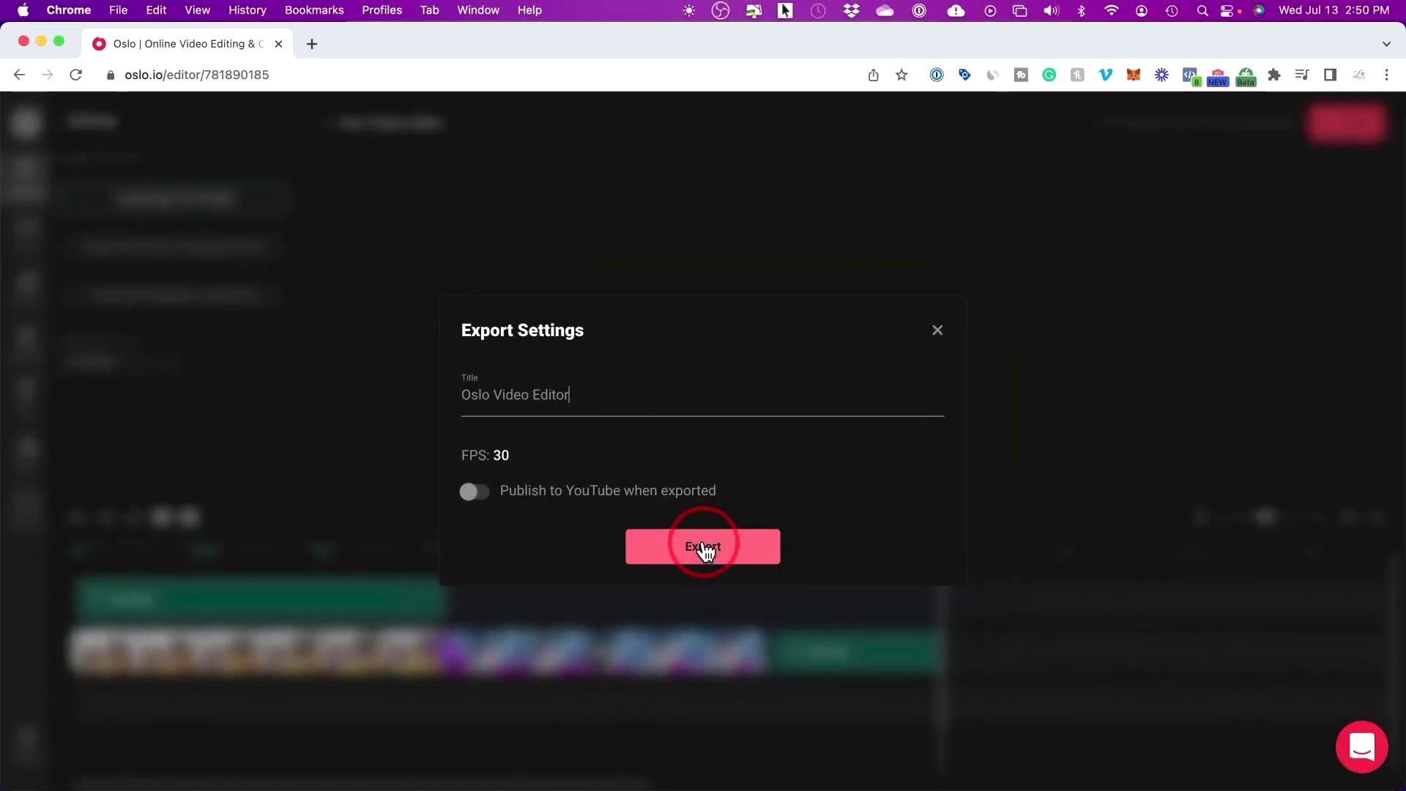
{"action": "left_click", "coordinate": [937, 336]}
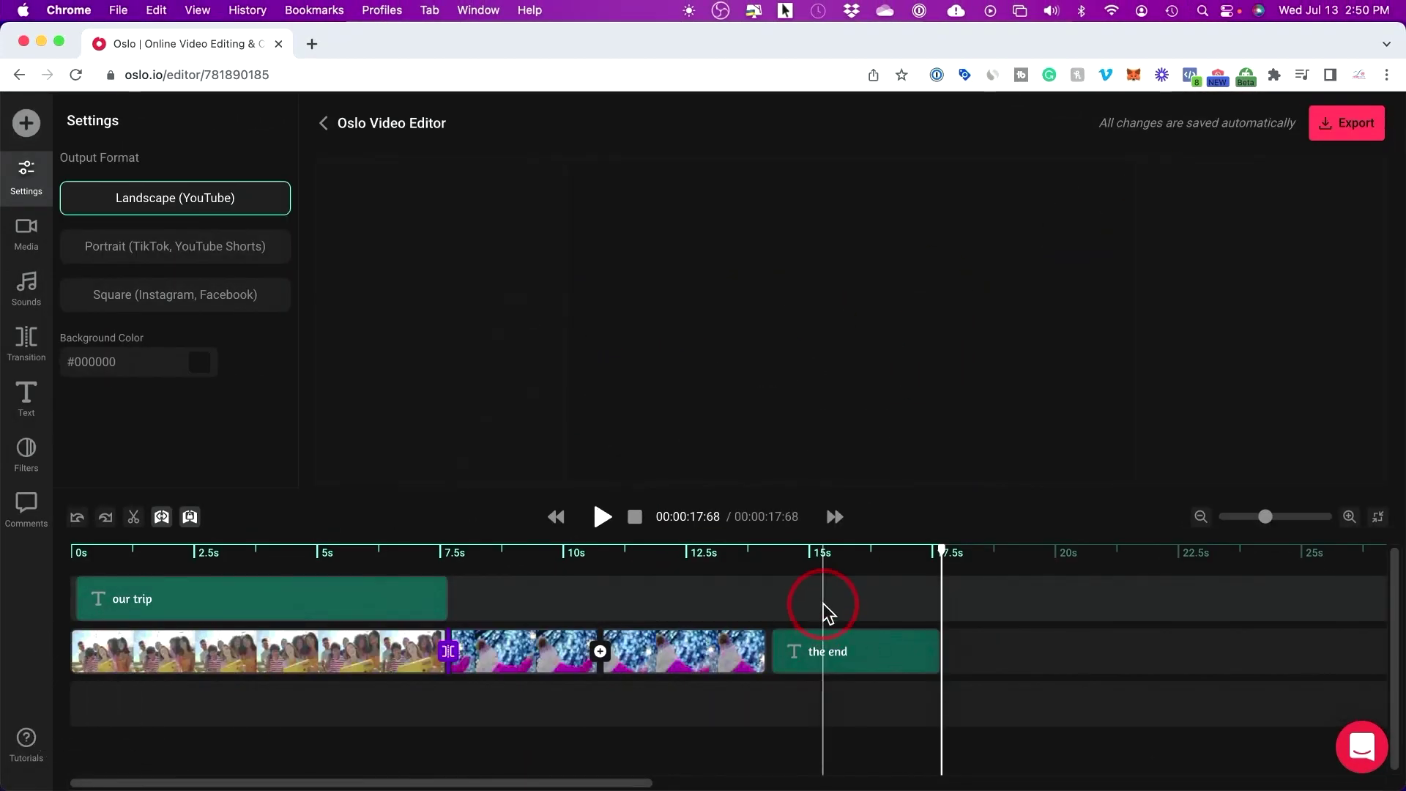